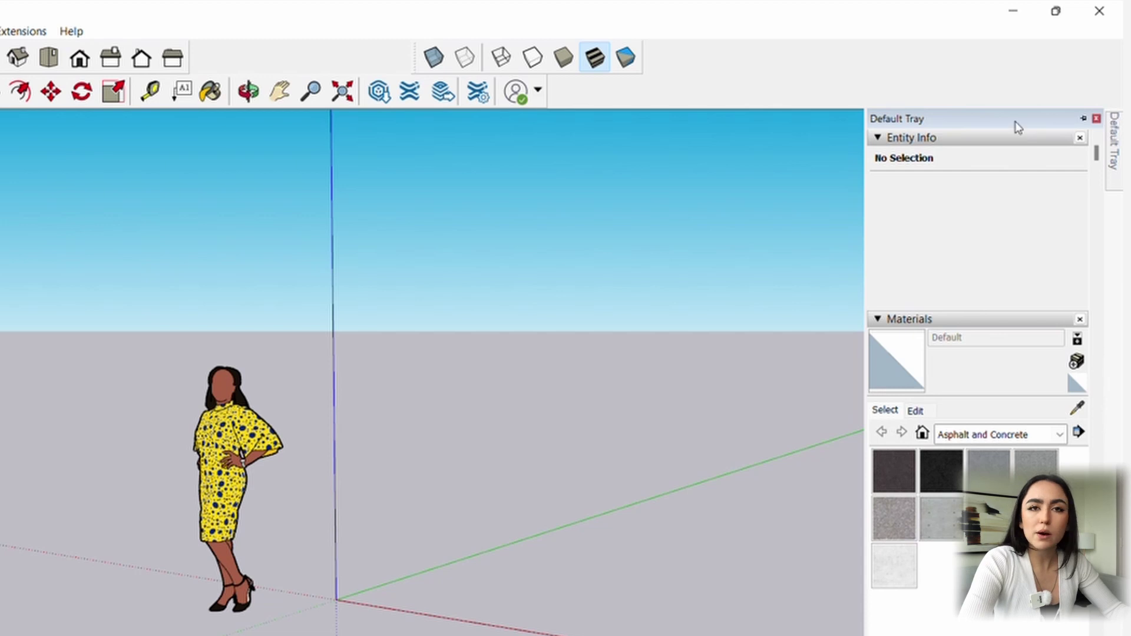
# Pin the tray with Materials, Tags and Shadows panels beside the model, then select the Line tool.
pyautogui.moveTo(1119, 141)
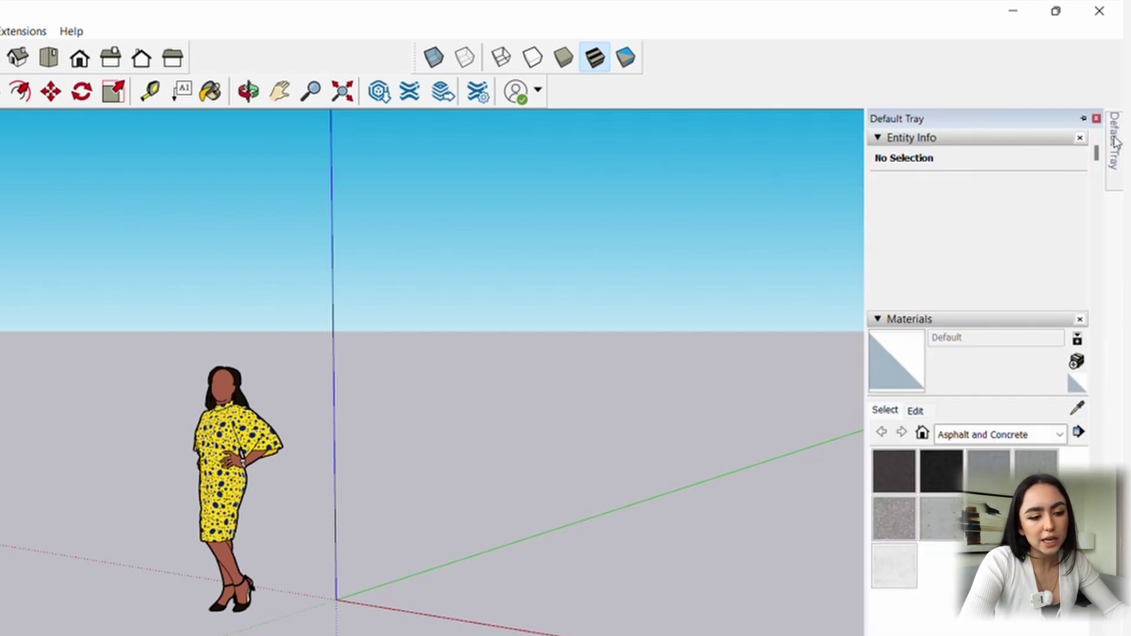
pyautogui.click(1081, 116)
pyautogui.click(0, 31)
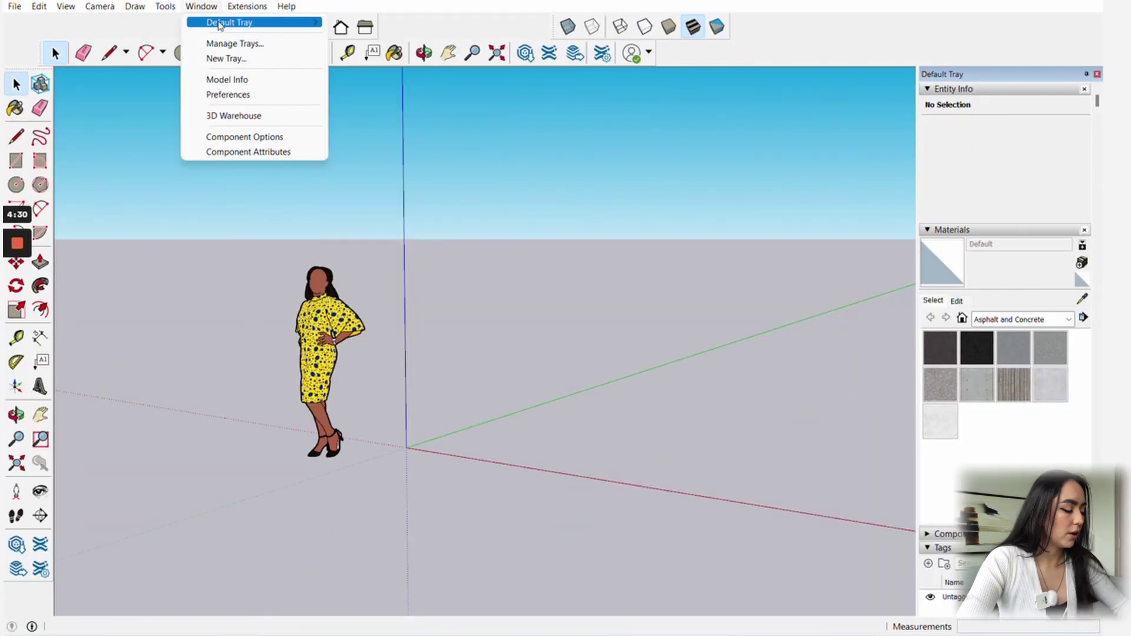
pyautogui.moveTo(219, 25)
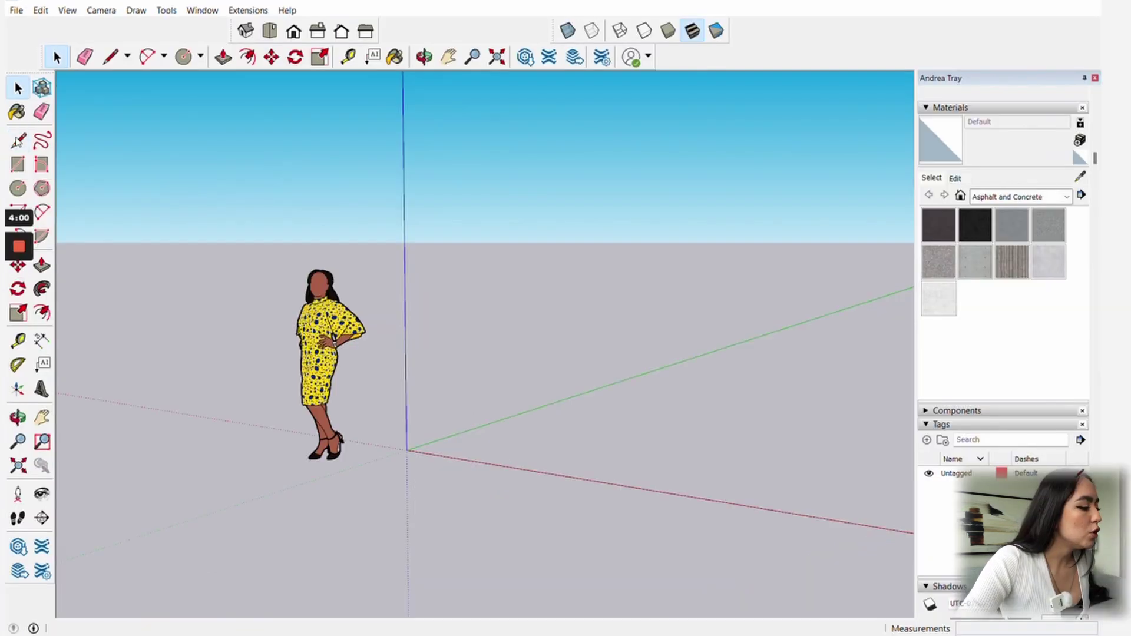
pyautogui.click(18, 202)
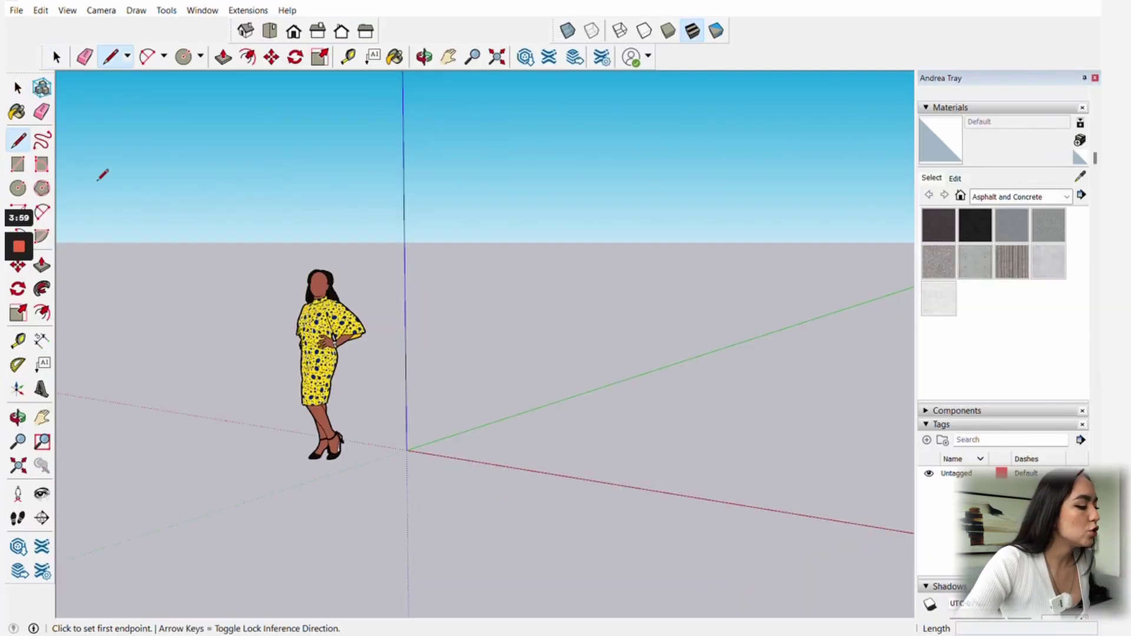
# Orbit down and draw two short lines on the ground, the first along the red axis.
pyautogui.moveTo(434, 292); pyautogui.dragTo(540, 389, button='middle')
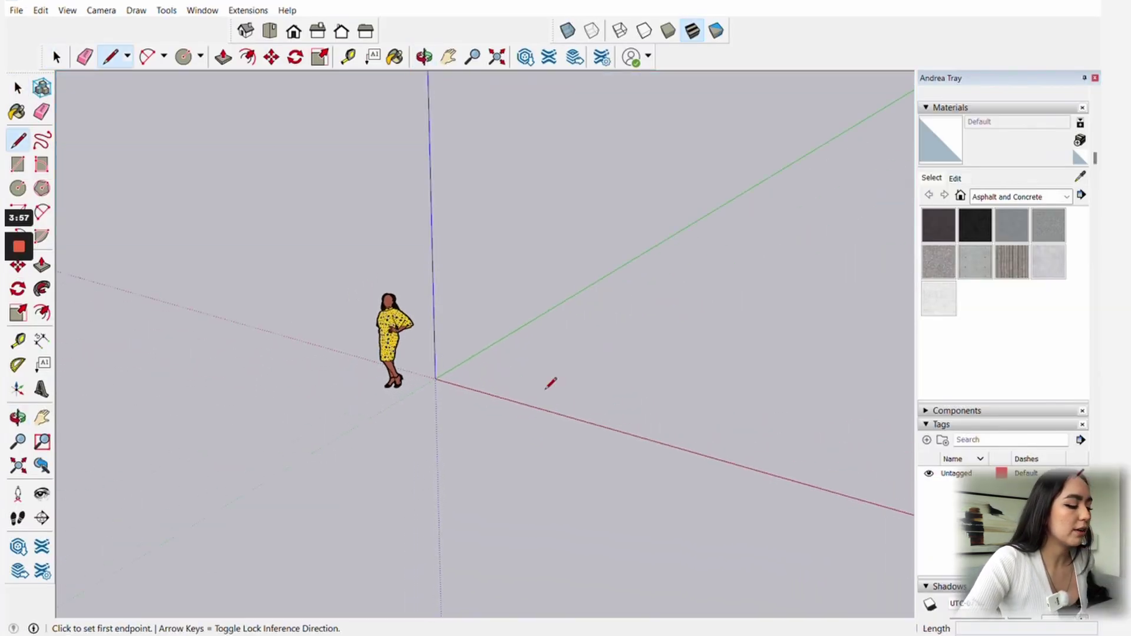
pyautogui.click(570, 336)
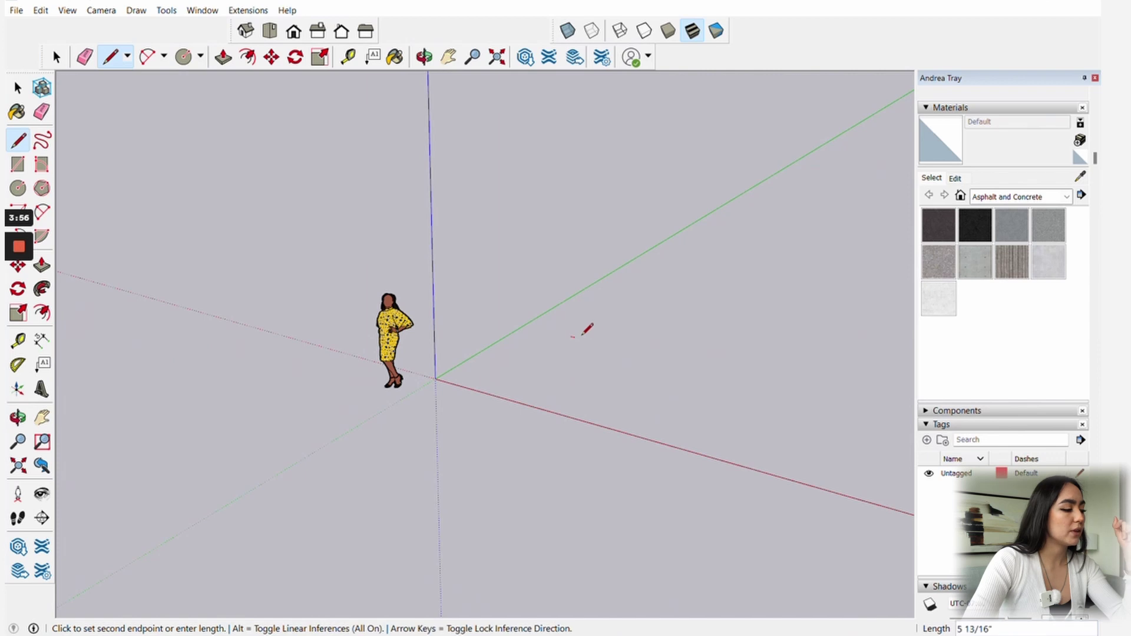
pyautogui.click(633, 351)
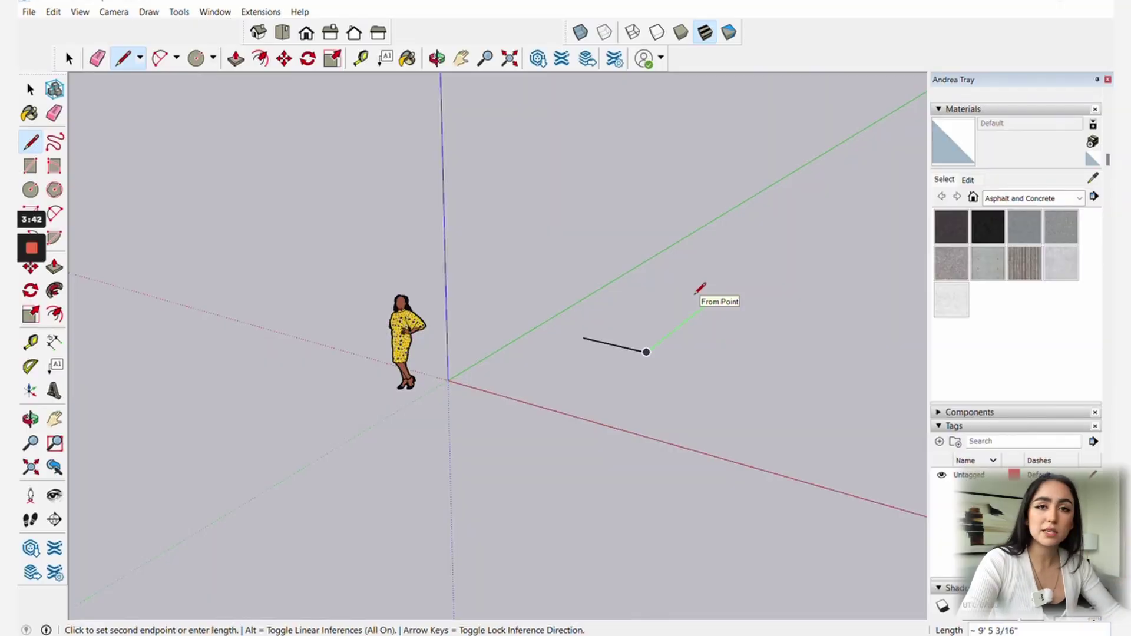
pyautogui.press('space')
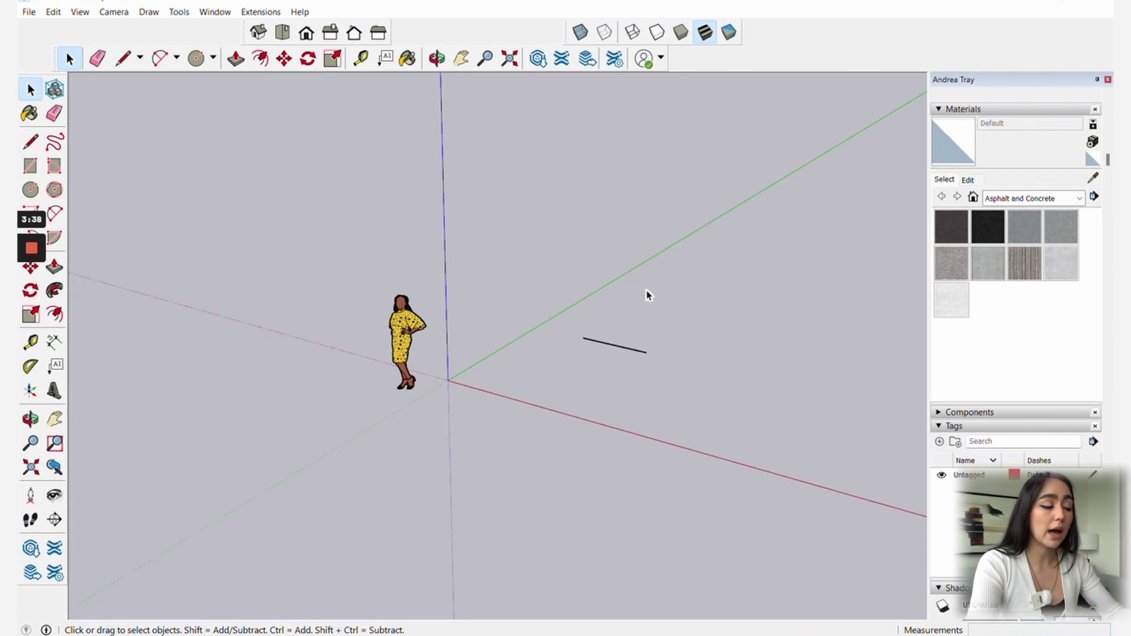
pyautogui.press('l')
pyautogui.click(639, 307)
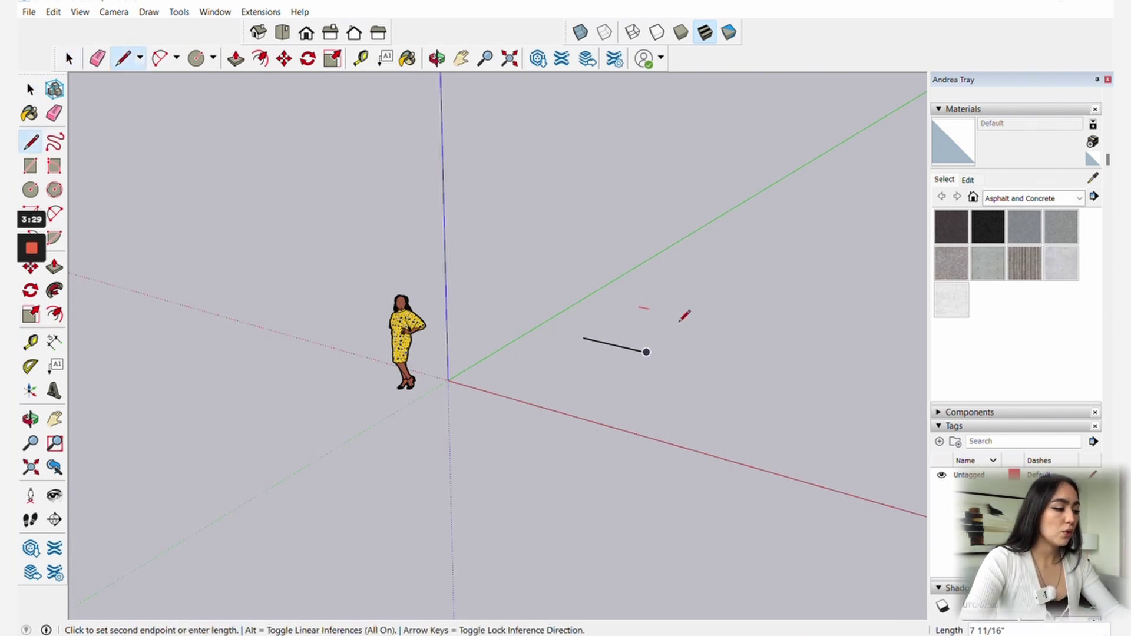
pyautogui.click(715, 322)
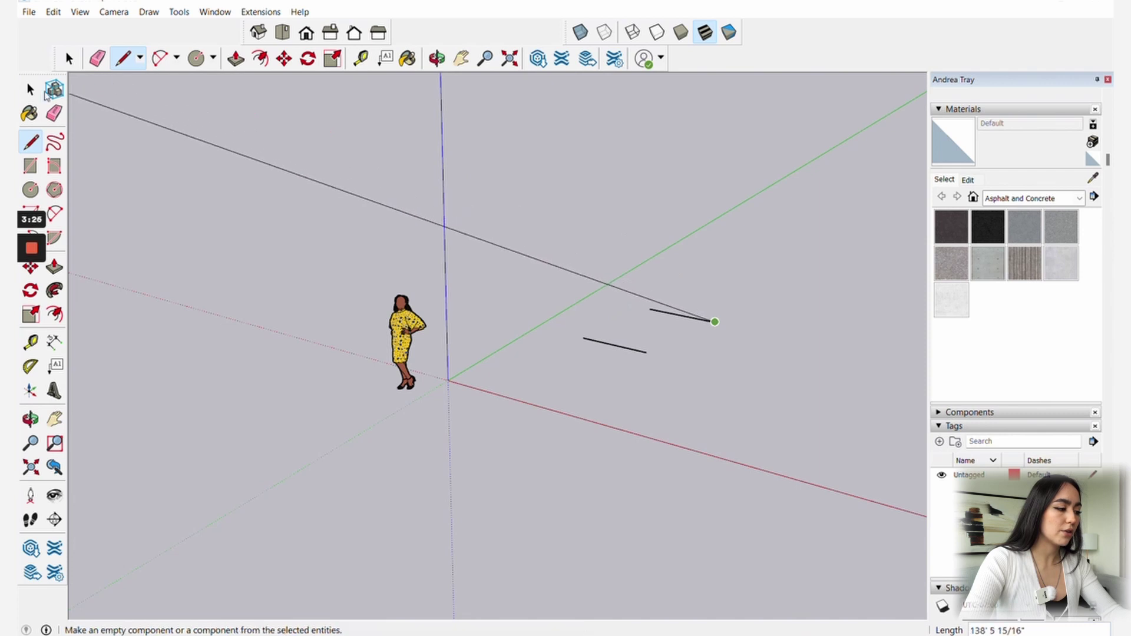
pyautogui.click(68, 56)
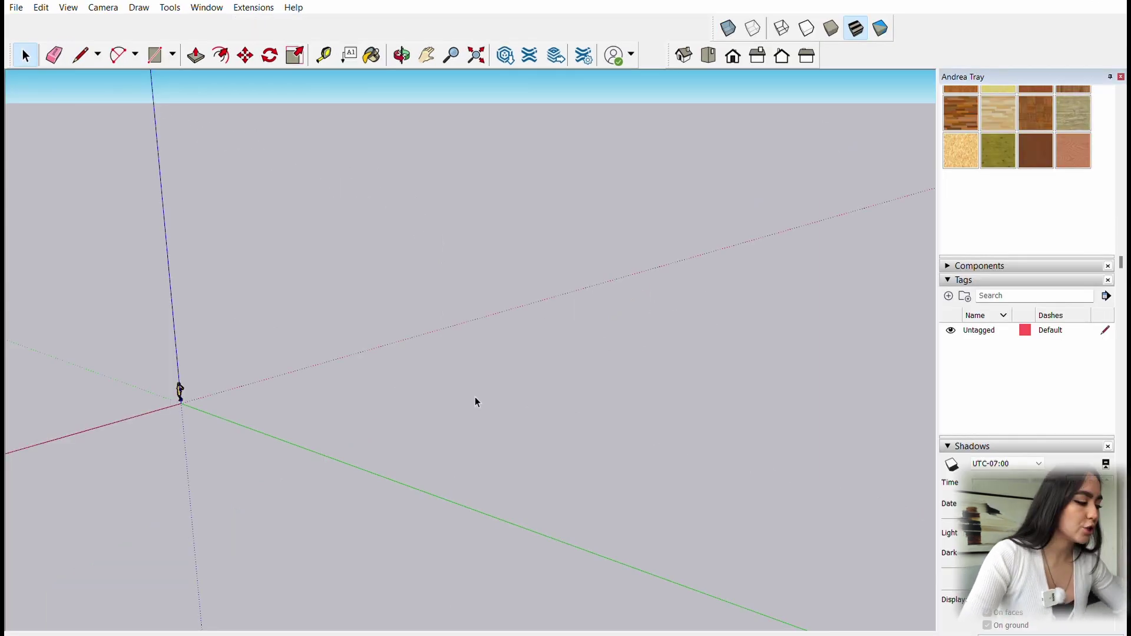
# Start a rectangle on the ground and cancel the unfinished attempt.
pyautogui.press('r')
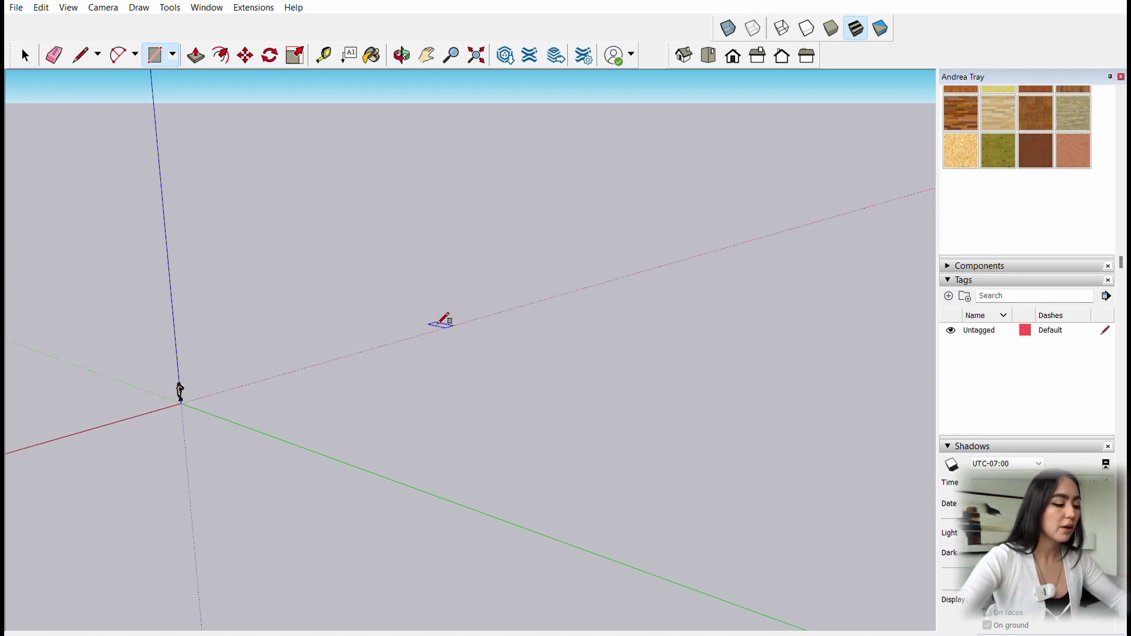
pyautogui.moveTo(442, 321); pyautogui.dragTo(400, 428, button='middle')
pyautogui.click(400, 428)
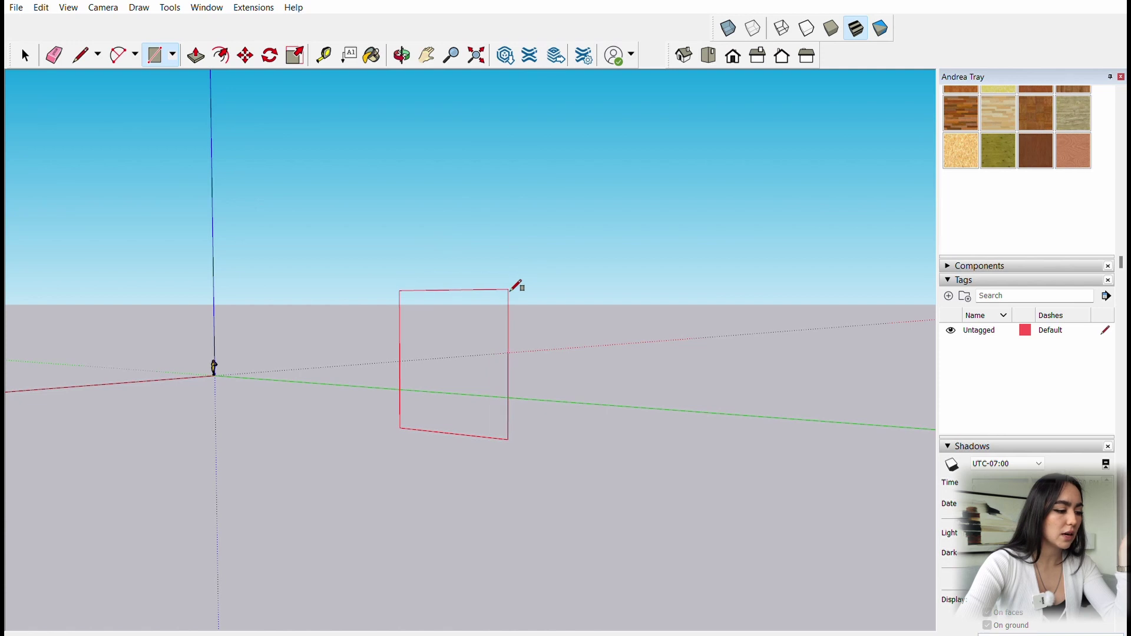
pyautogui.press('Escape')
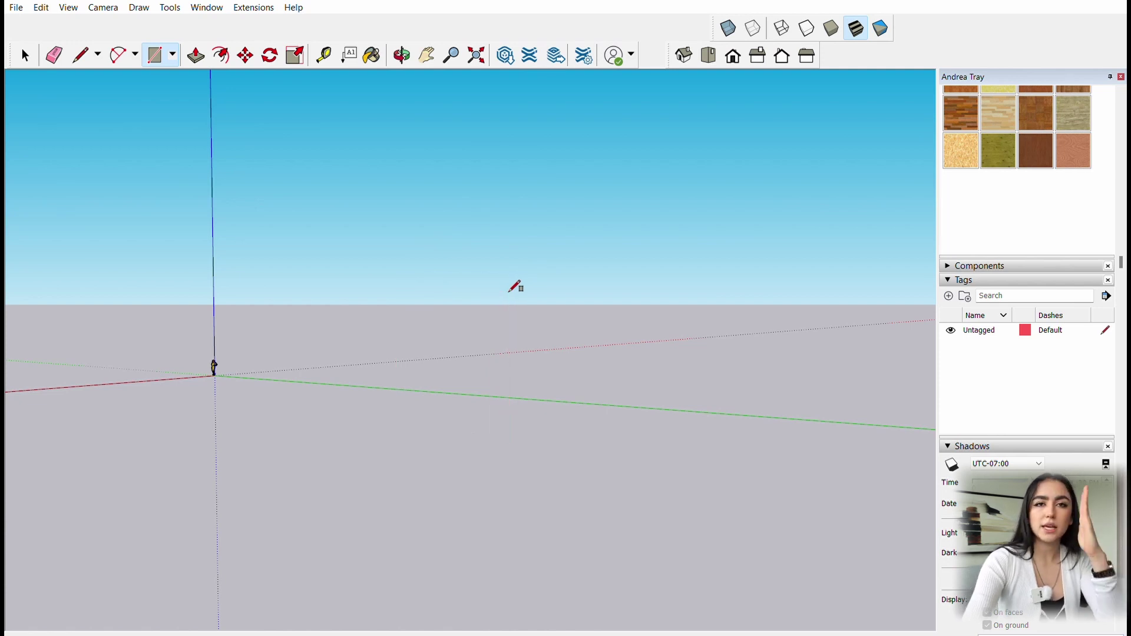
# Draw a rectangular face on the ground from two opposite corners and recentre the view on it.
pyautogui.click(523, 251)
pyautogui.moveTo(528, 243); pyautogui.dragTo(520, 220, button='middle')
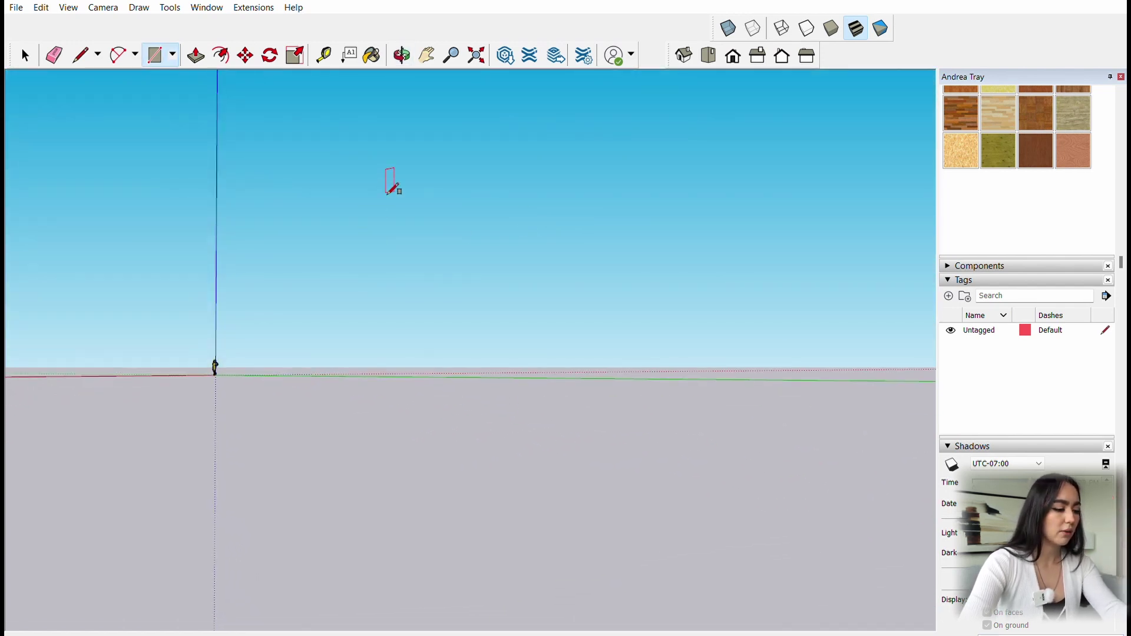
pyautogui.moveTo(462, 88); pyautogui.dragTo(465, 328, button='middle')
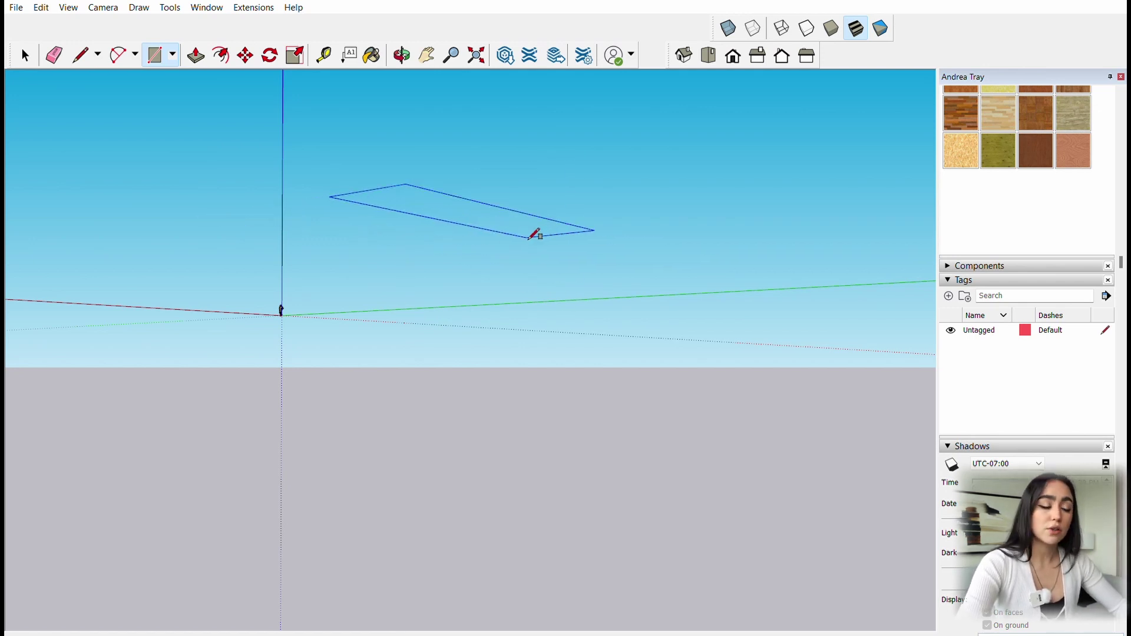
pyautogui.moveTo(536, 234); pyautogui.dragTo(380, 327, button='middle')
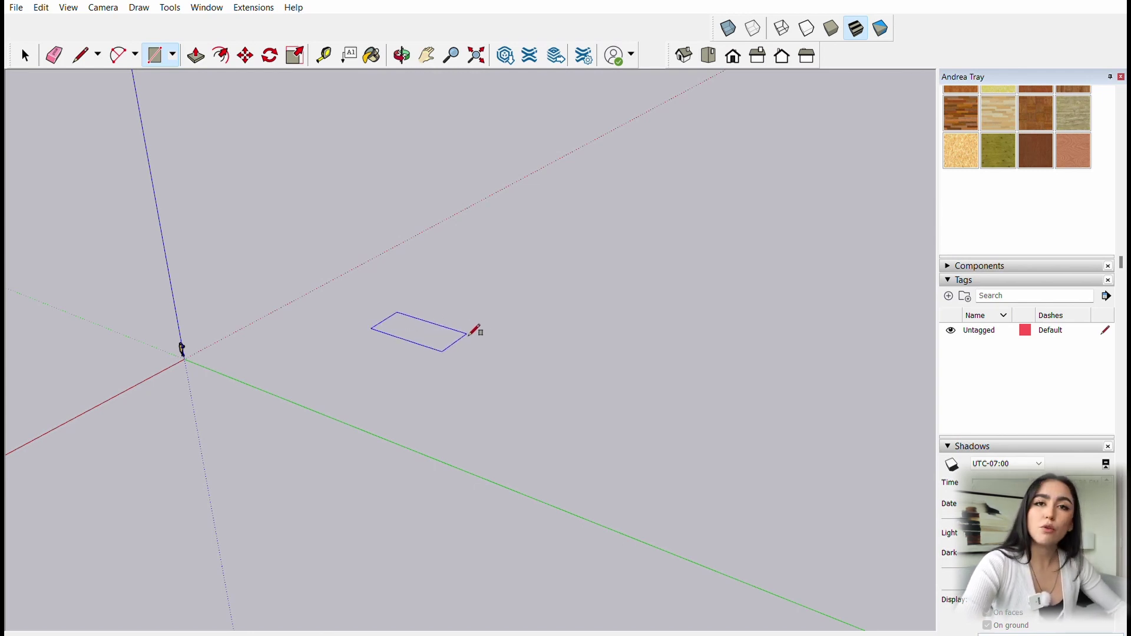
pyautogui.click(507, 318)
pyautogui.press('space')
pyautogui.moveTo(480, 301); pyautogui.dragTo(578, 328, button='middle')
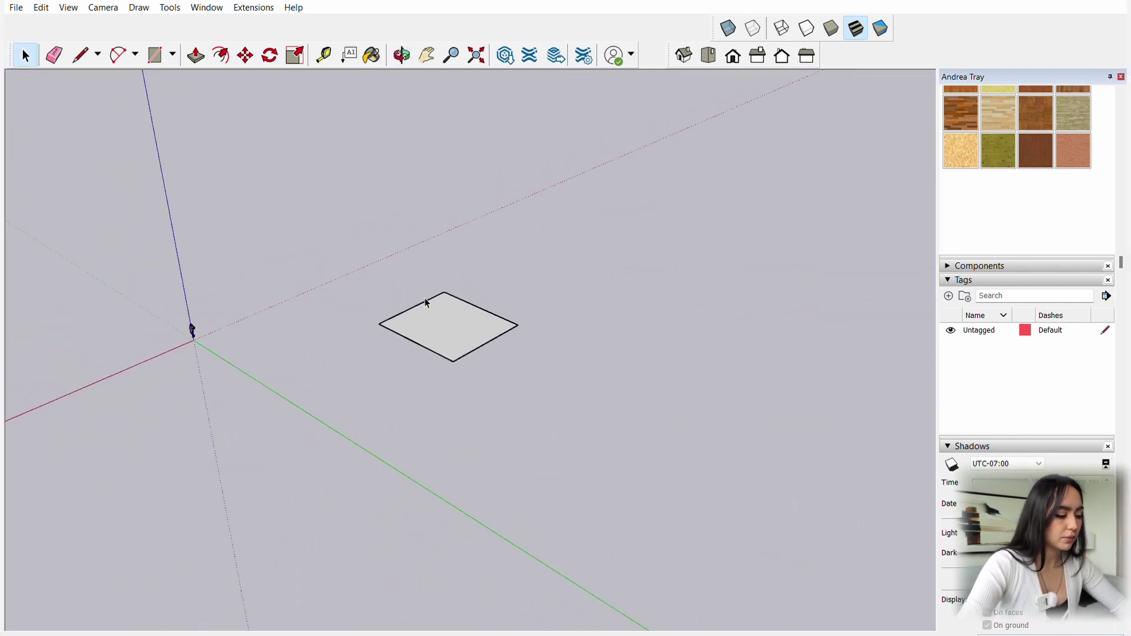
pyautogui.scroll(-2, 433, 286)
pyautogui.keyDown('shift'); pyautogui.moveTo(424, 186); pyautogui.dragTo(464, 321, button='middle'); pyautogui.keyUp('shift')
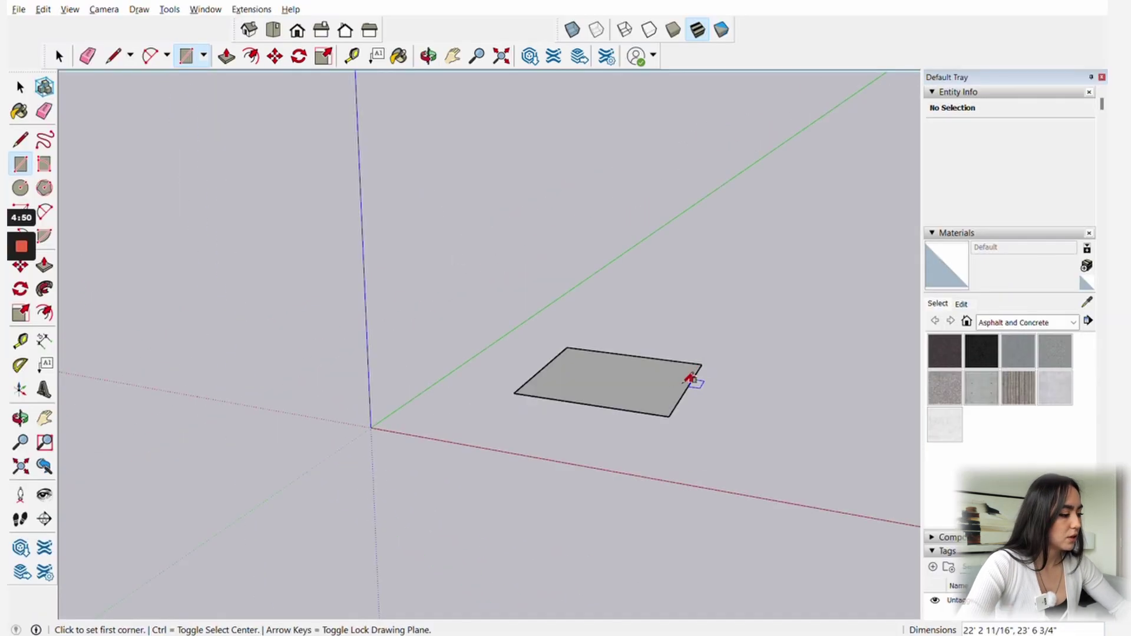
# Push/pull the rectangle face upward into a box.
pyautogui.press('space')
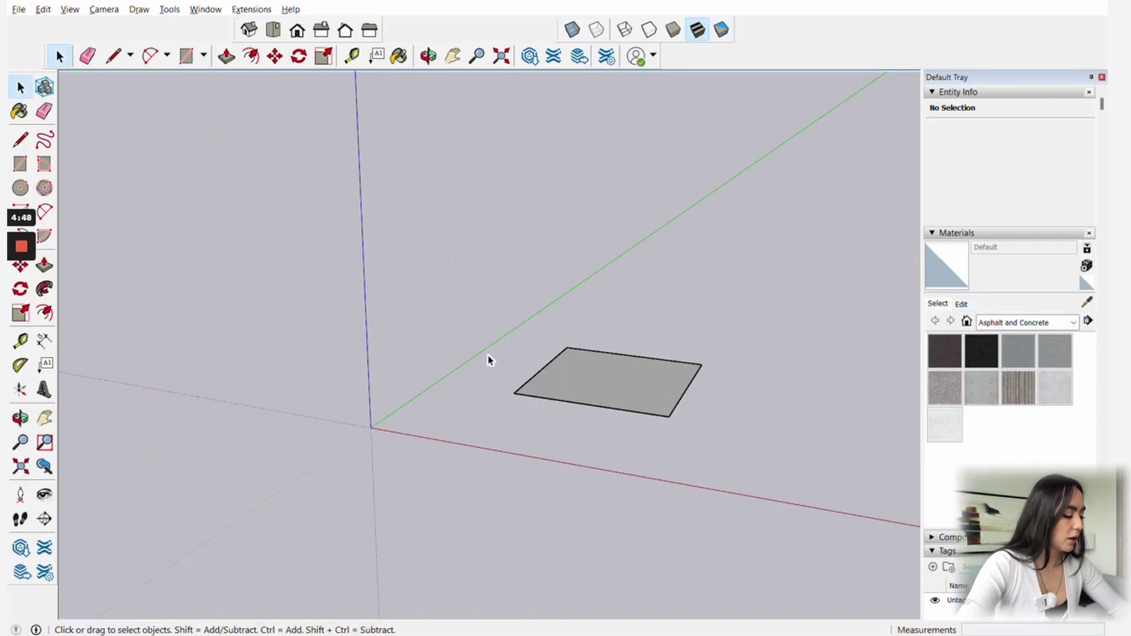
pyautogui.click(44, 265)
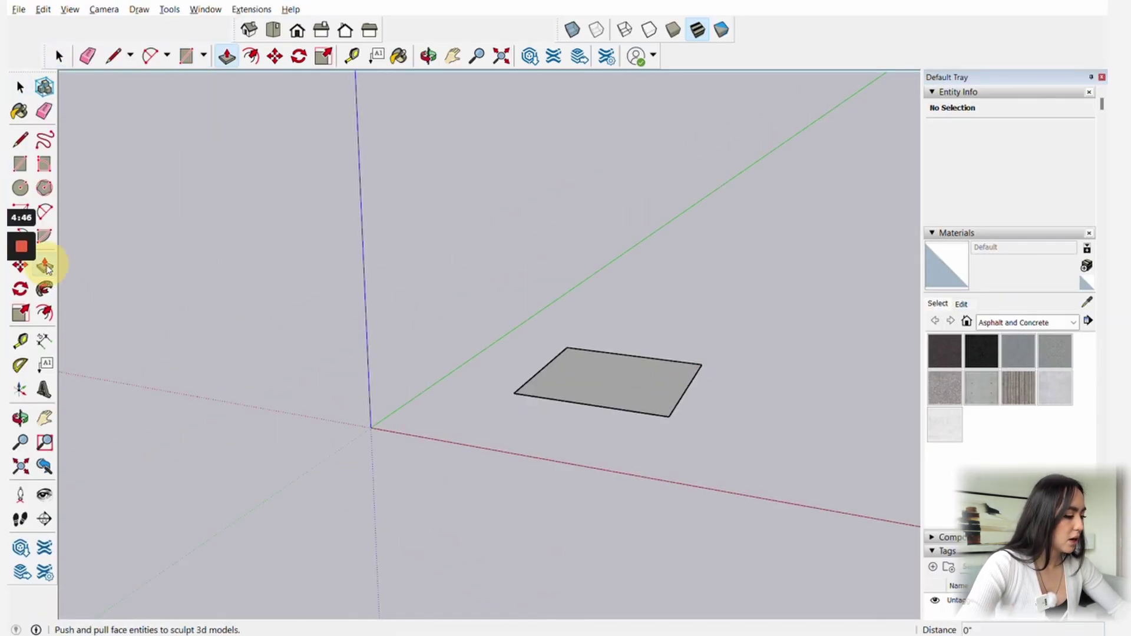
pyautogui.click(650, 386)
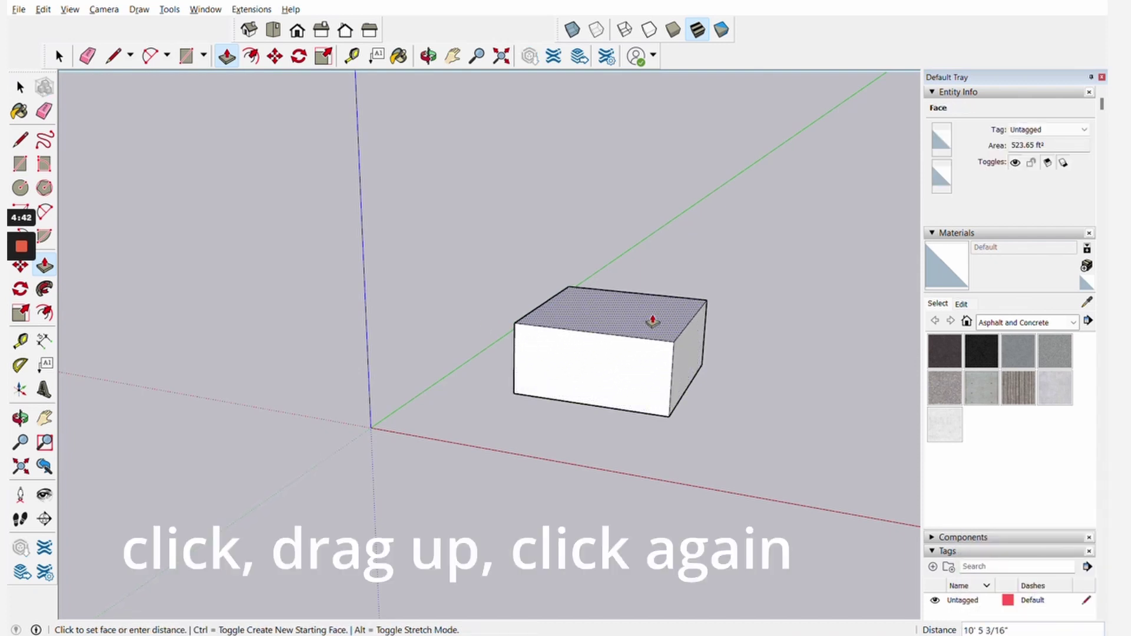
pyautogui.click(652, 321)
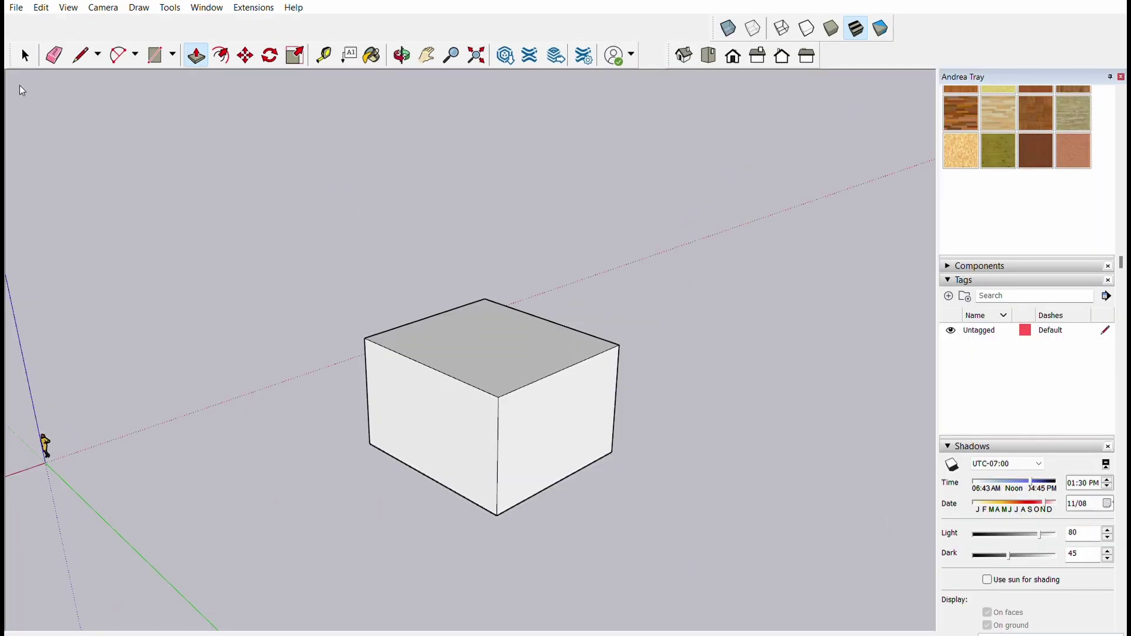
pyautogui.press('space')
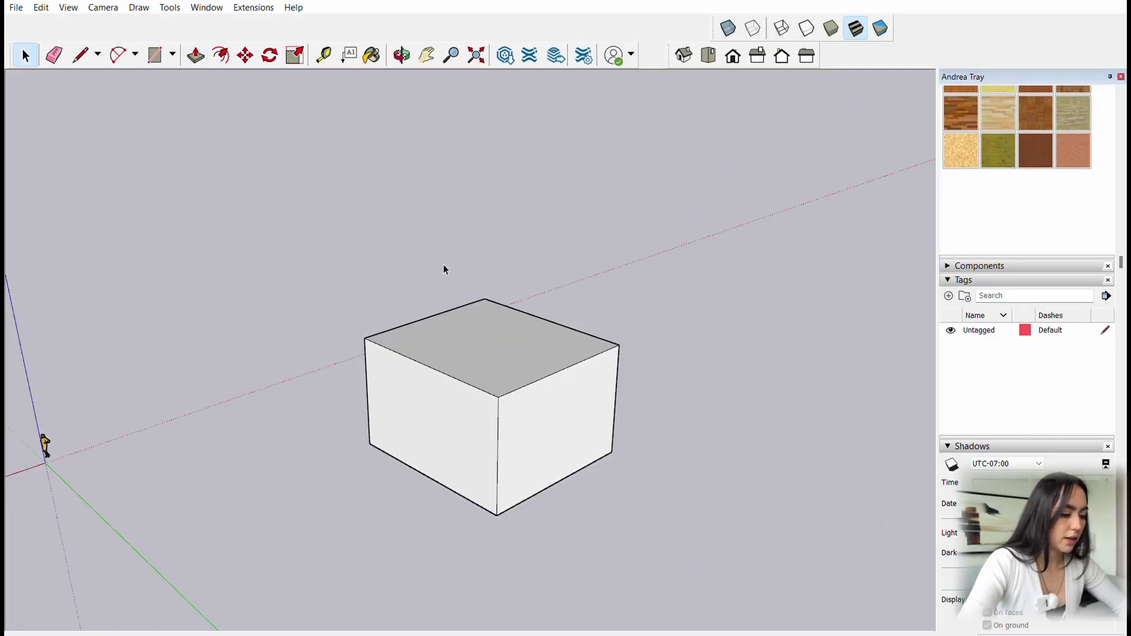
# Erase the box's top face, four walls and vertical edges, leaving only the floor face.
pyautogui.click(54, 54)
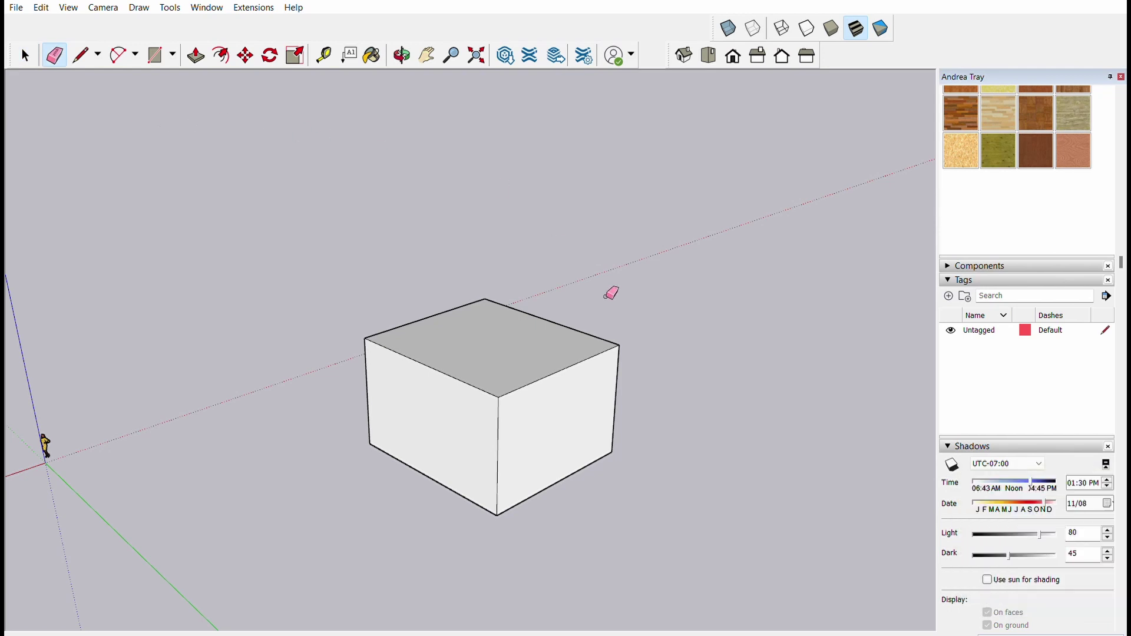
pyautogui.click(614, 345)
pyautogui.moveTo(739, 291)
pyautogui.mouseDown(button='middle')
pyautogui.moveTo(76, 271)
pyautogui.moveTo(555, 320)
pyautogui.mouseUp(button='middle')
pyautogui.click(527, 306)
pyautogui.click(448, 312)
pyautogui.click(390, 347)
pyautogui.click(598, 383)
pyautogui.click(420, 428)
pyautogui.click(495, 397)
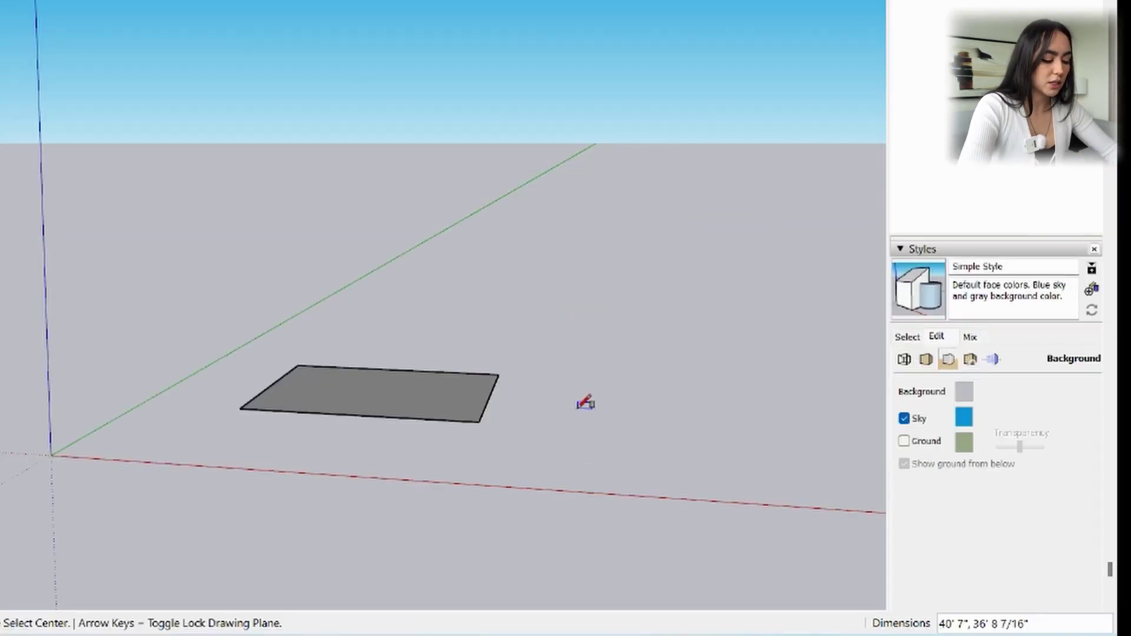
# Size the rectangle to 10' by 10' and zoom out to see the whole square floor.
pyautogui.write("10',10")
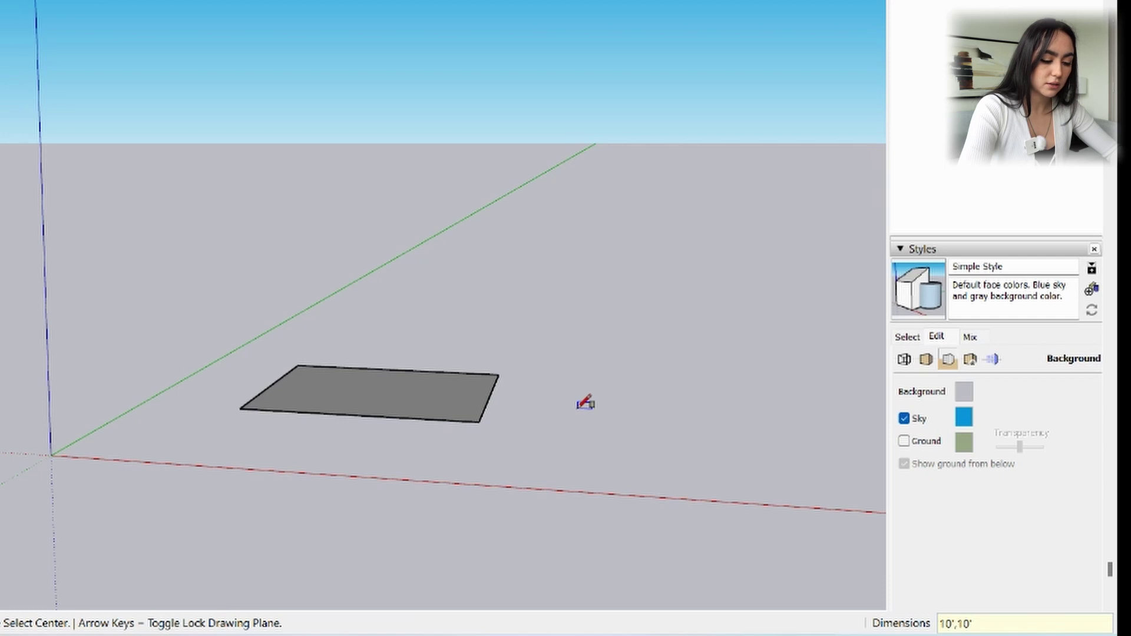
pyautogui.press('Return')
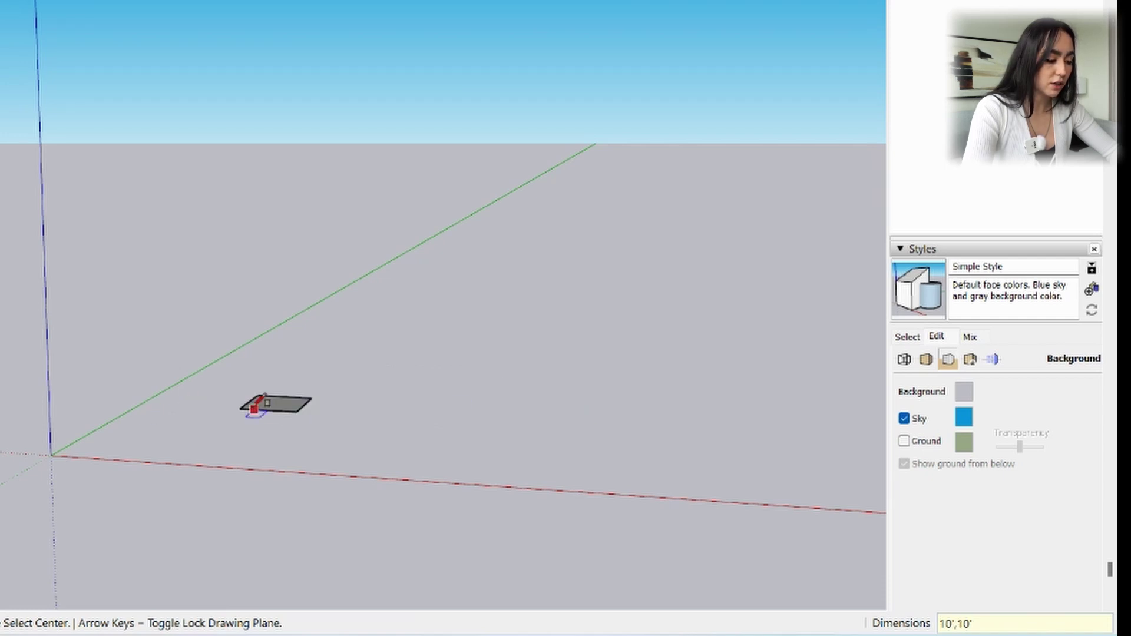
pyautogui.scroll(4, 255, 406)
pyautogui.moveTo(493, 399)
pyautogui.mouseDown(button='middle')
pyautogui.moveTo(275, 560)
pyautogui.moveTo(227, 503)
pyautogui.mouseUp(button='middle')
pyautogui.scroll(3, 210, 421)
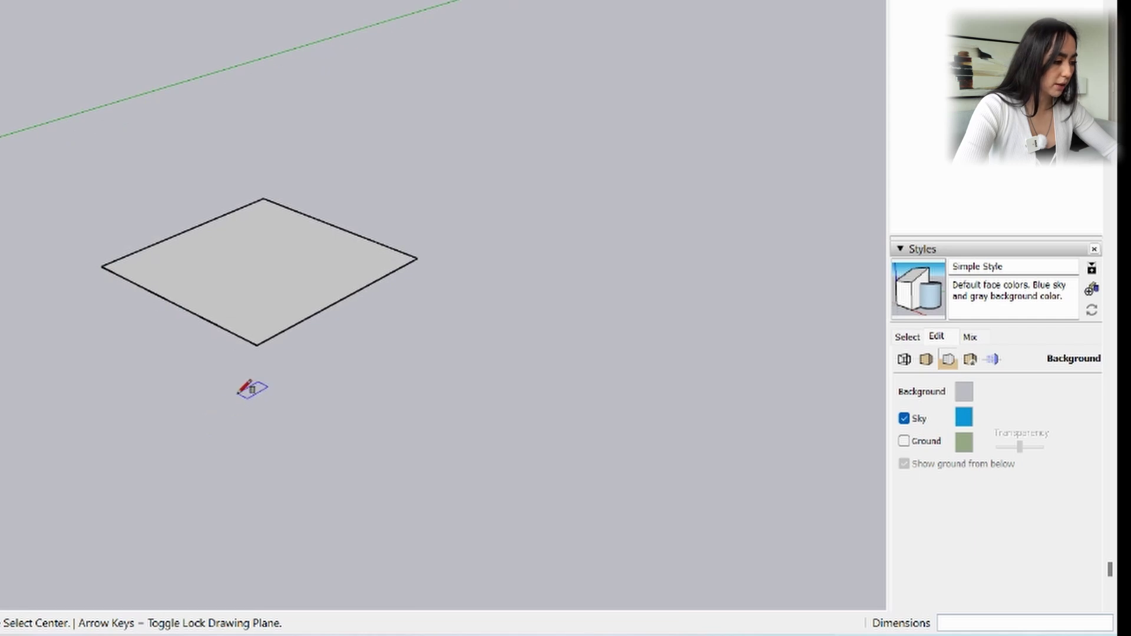
pyautogui.scroll(-2, 252, 388)
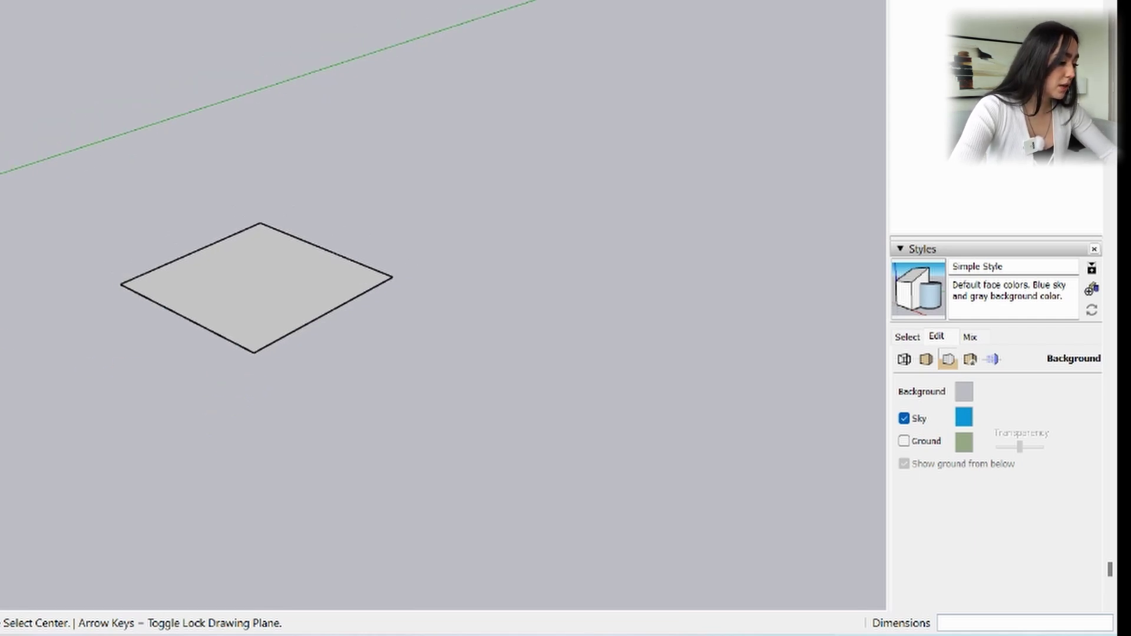
pyautogui.click(14, 334)
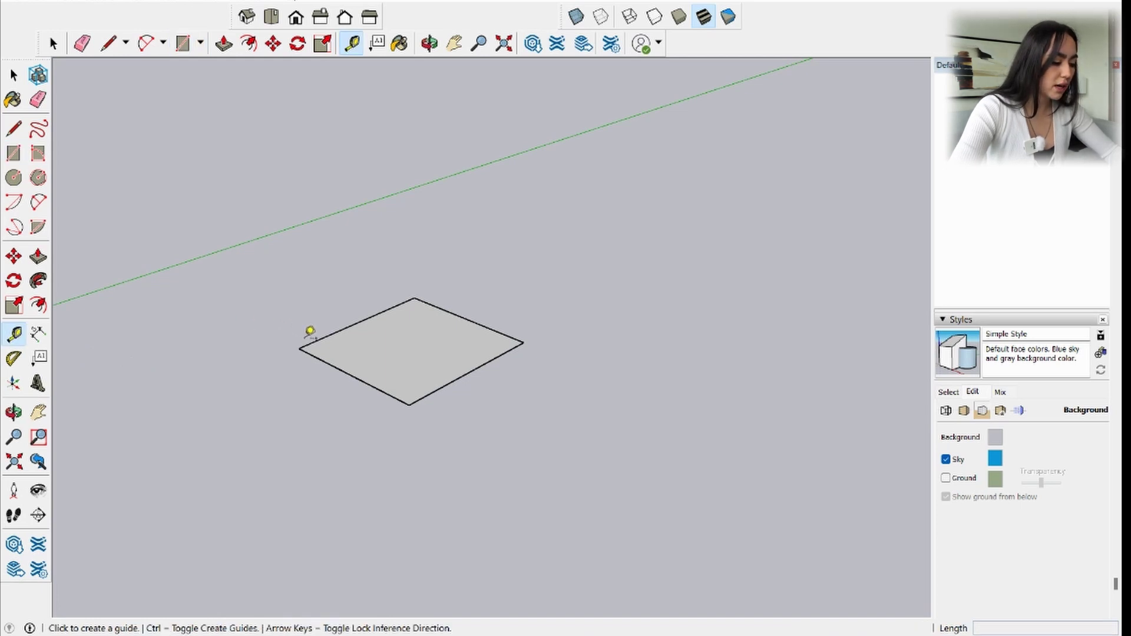
# Place two parallel dashed guides 10' apart from the square's opposite edge midpoints.
pyautogui.click(300, 348)
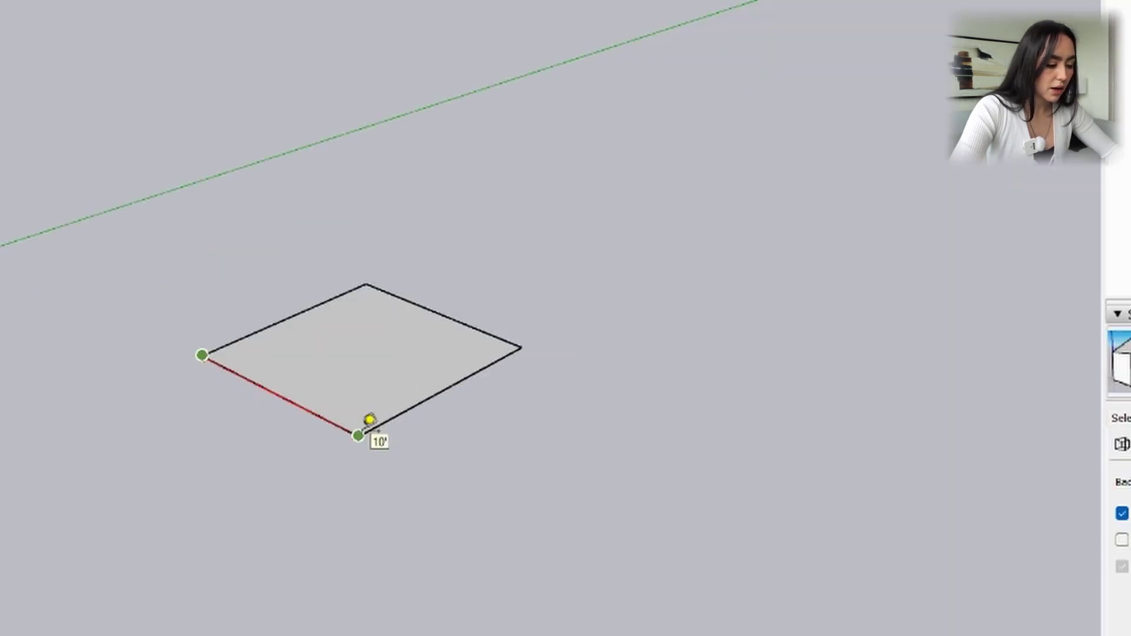
pyautogui.scroll(5, 370, 420)
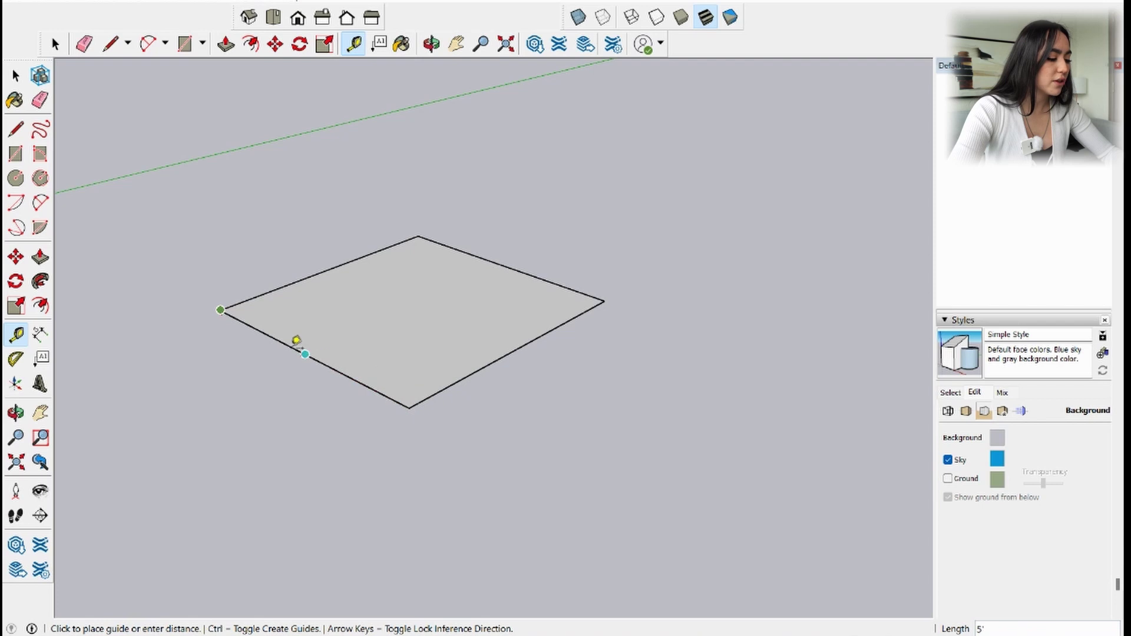
pyautogui.click(305, 354)
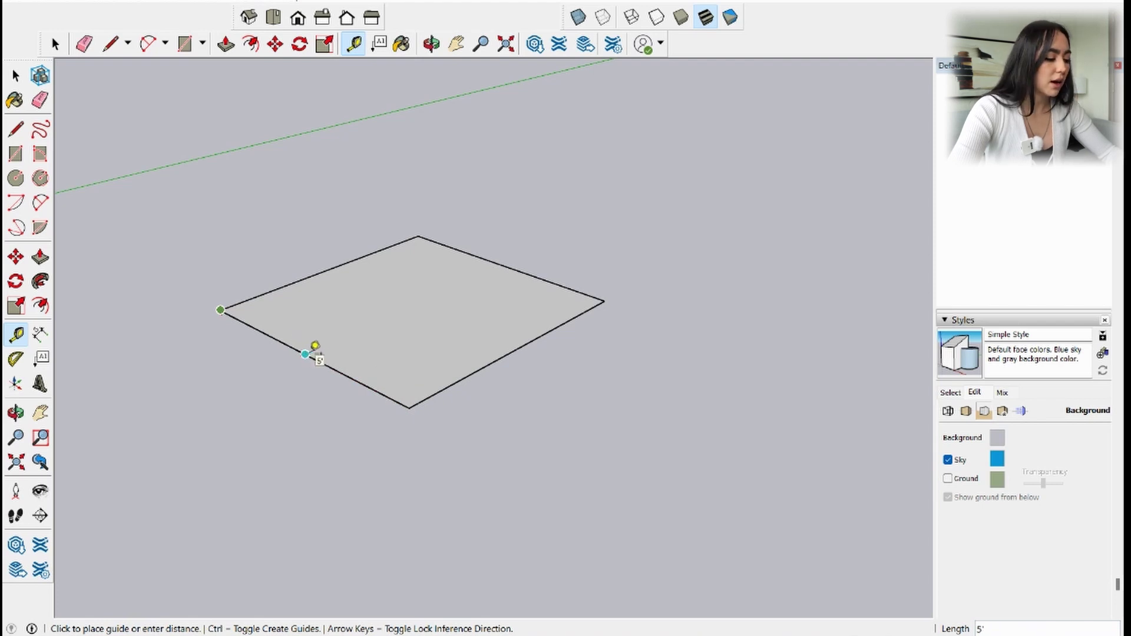
pyautogui.press('space')
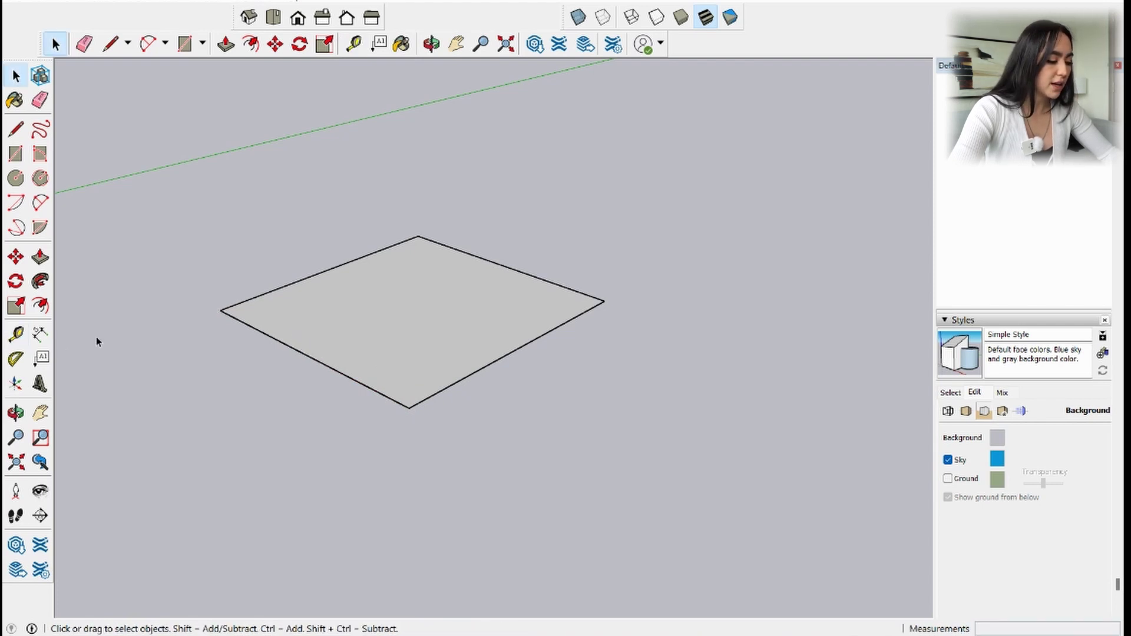
pyautogui.click(17, 335)
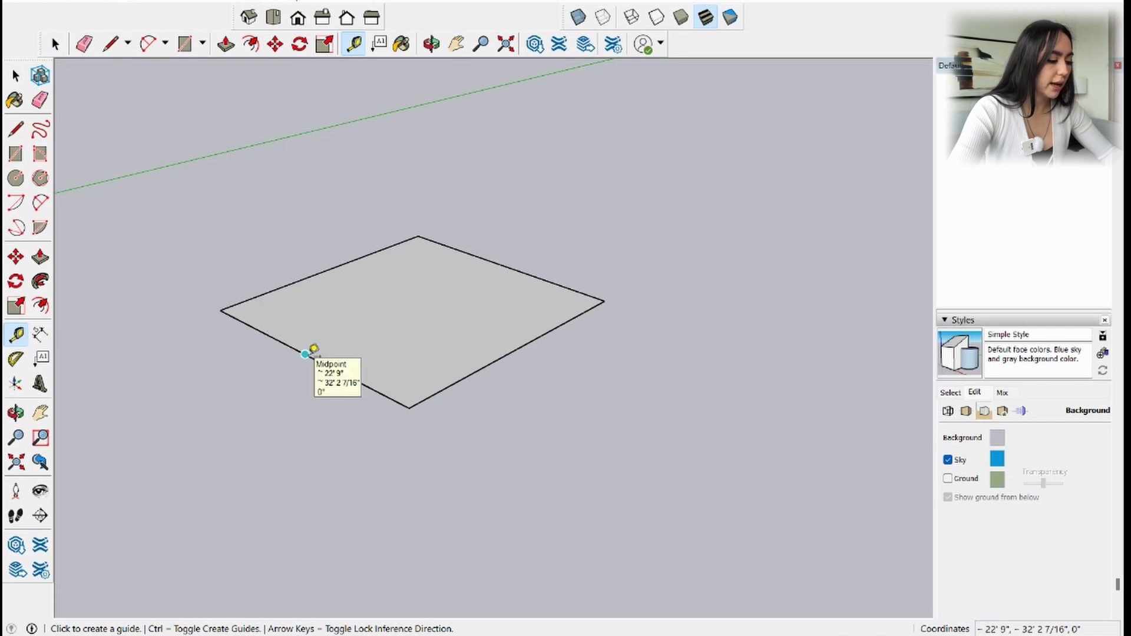
pyautogui.click(305, 353)
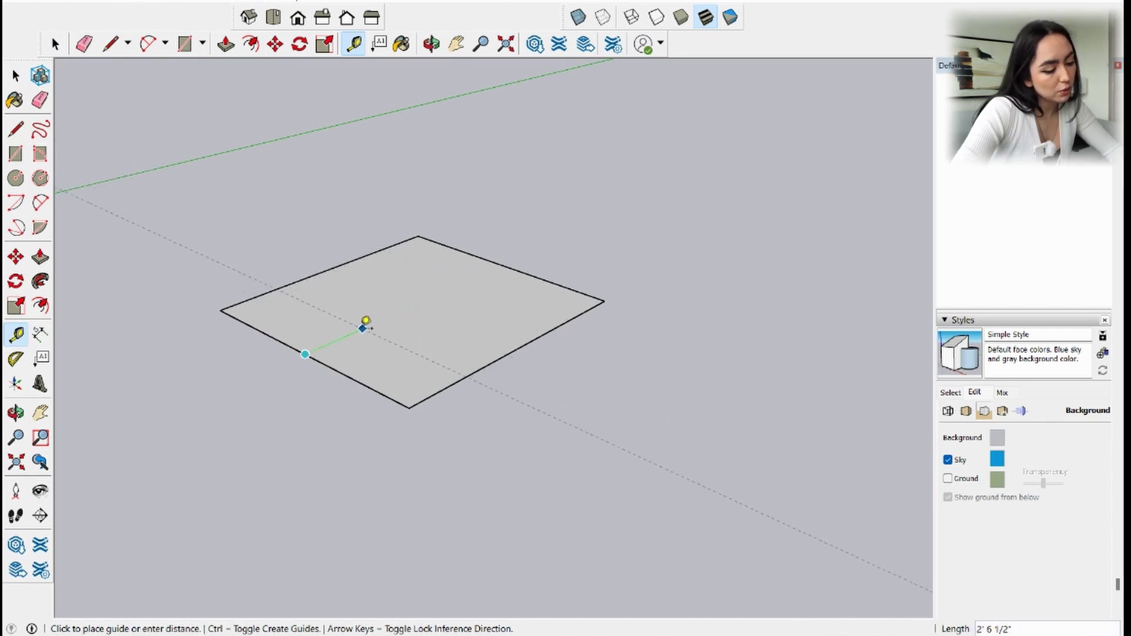
pyautogui.click(494, 258)
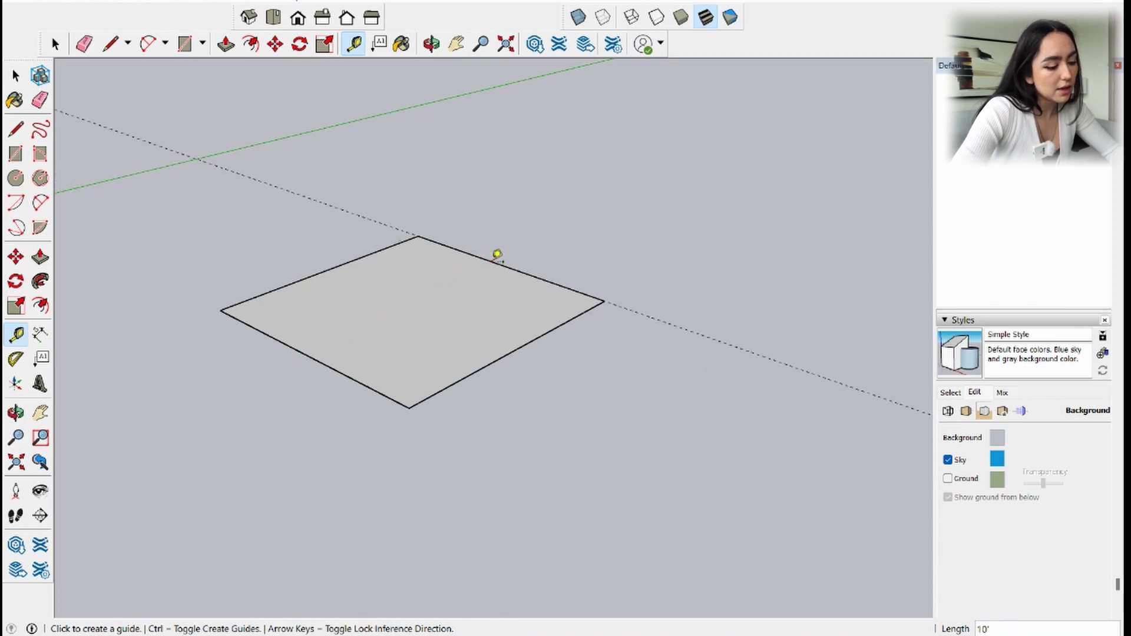
pyautogui.click(495, 260)
pyautogui.click(316, 350)
# Draw an extra rectangle beside the square between the guides, then undo it.
pyautogui.press('r')
pyautogui.click(487, 448)
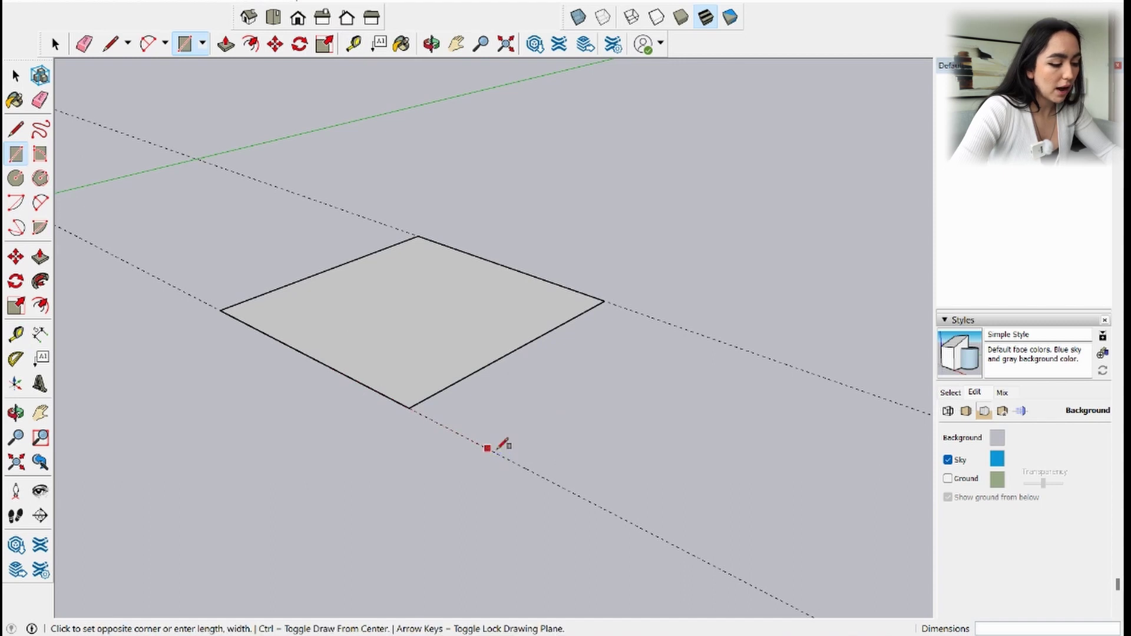
pyautogui.click(850, 387)
pyautogui.scroll(-2, 681, 406)
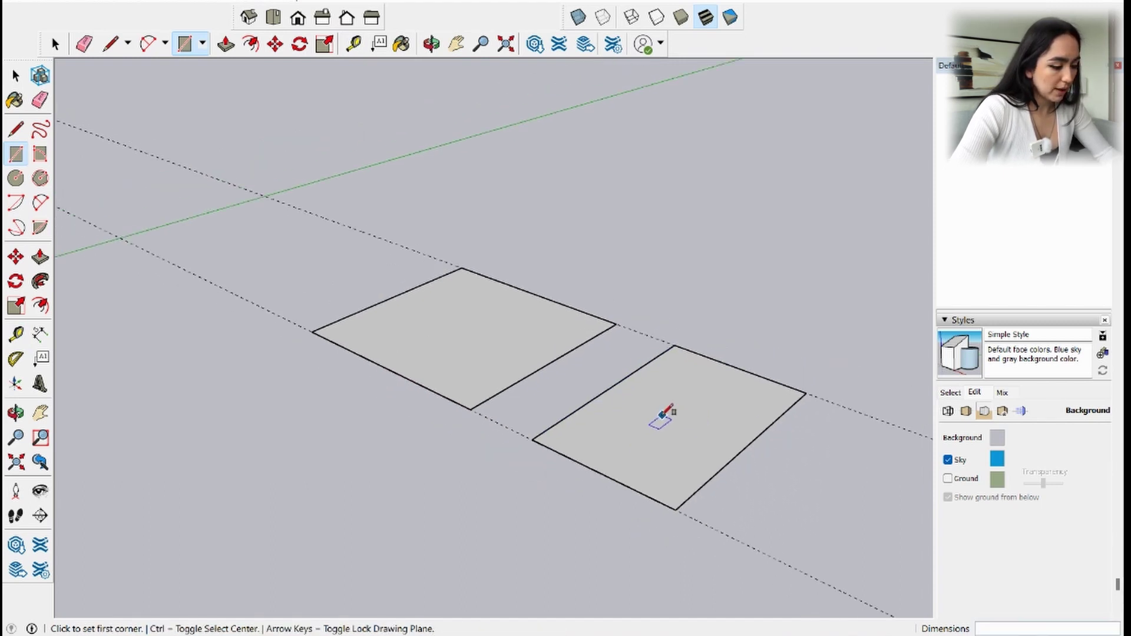
pyautogui.hotkey('ctrl', 'z')
pyautogui.scroll(2, 435, 339)
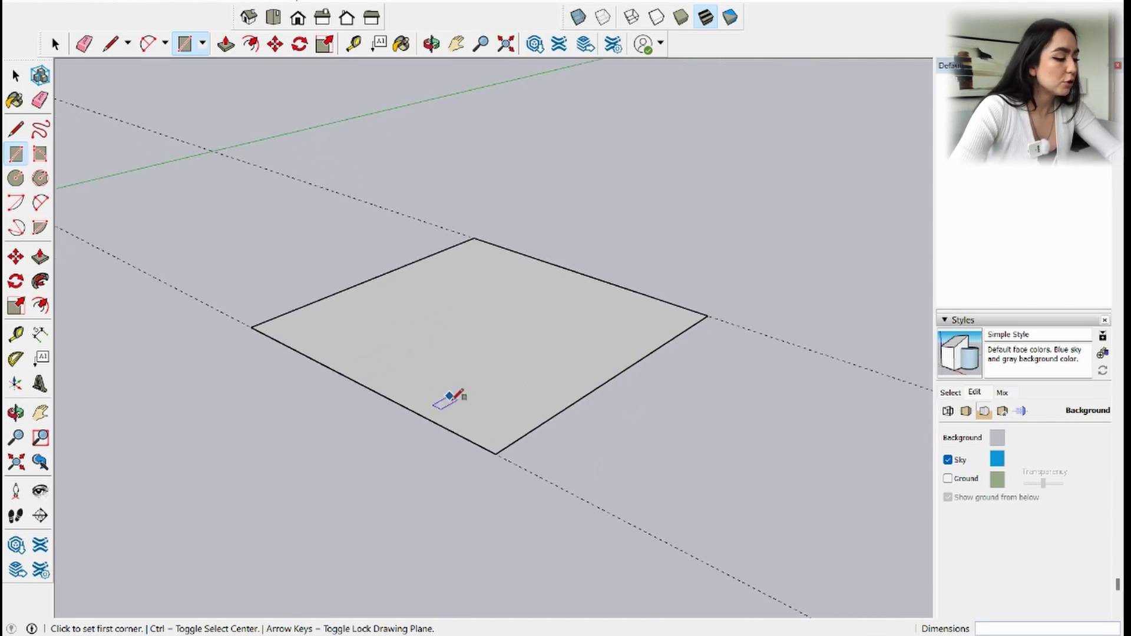
# Push/pull the square floor face up 10' into a cube.
pyautogui.press('p')
pyautogui.click(494, 362)
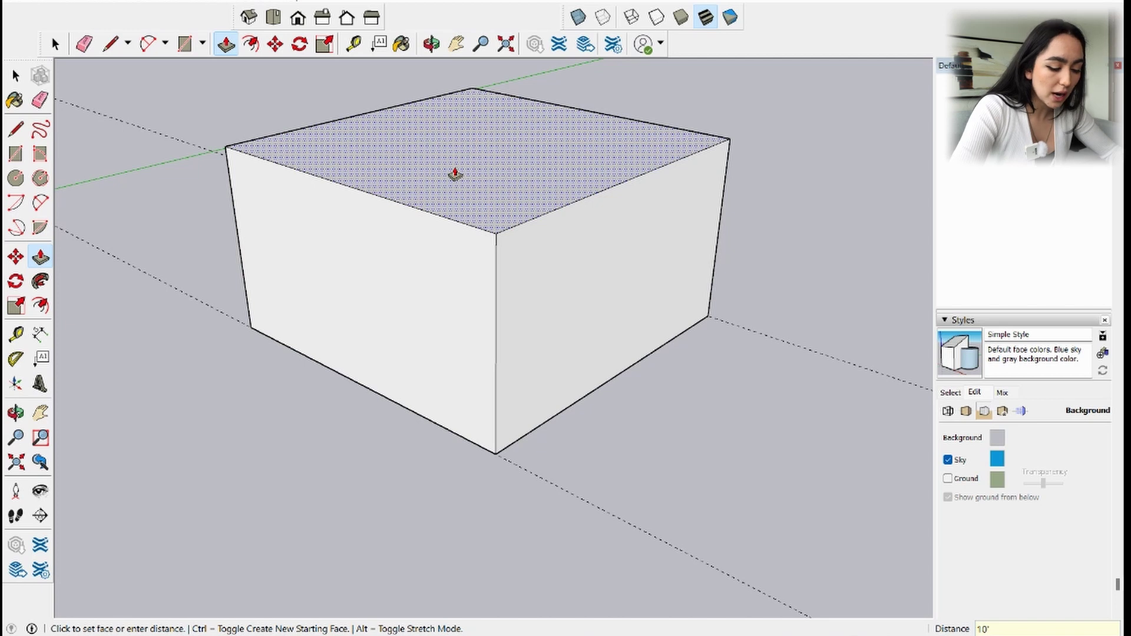
pyautogui.doubleClick(454, 175)
# Pull the box's left face outward by 10'.
pyautogui.scroll(-10, 454, 321)
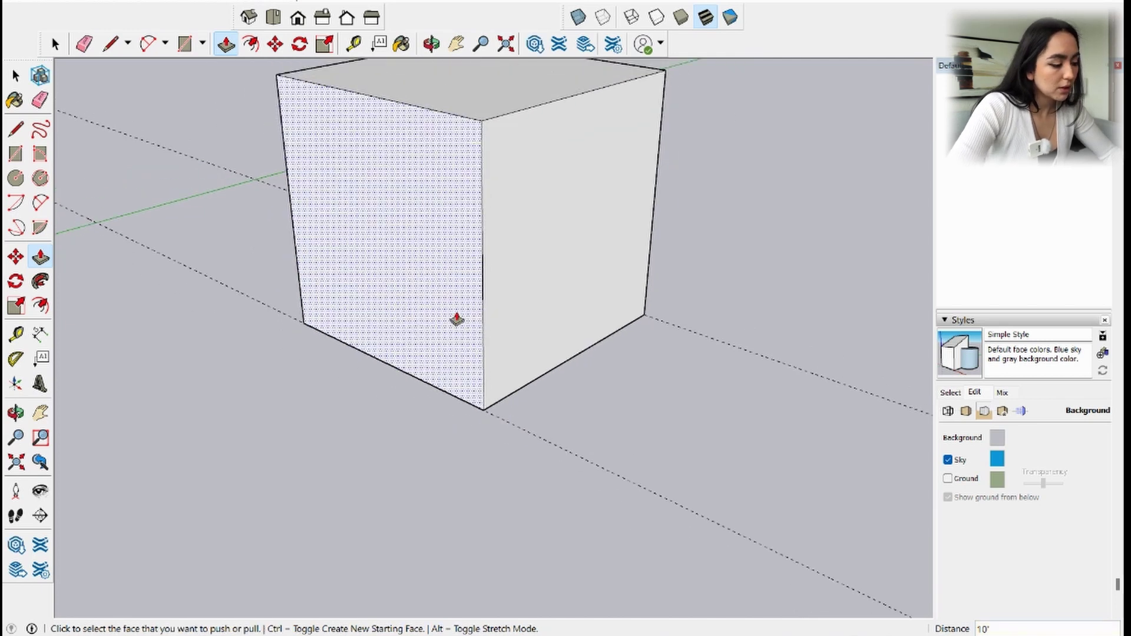
pyautogui.moveTo(578, 336); pyautogui.dragTo(502, 331, button='middle')
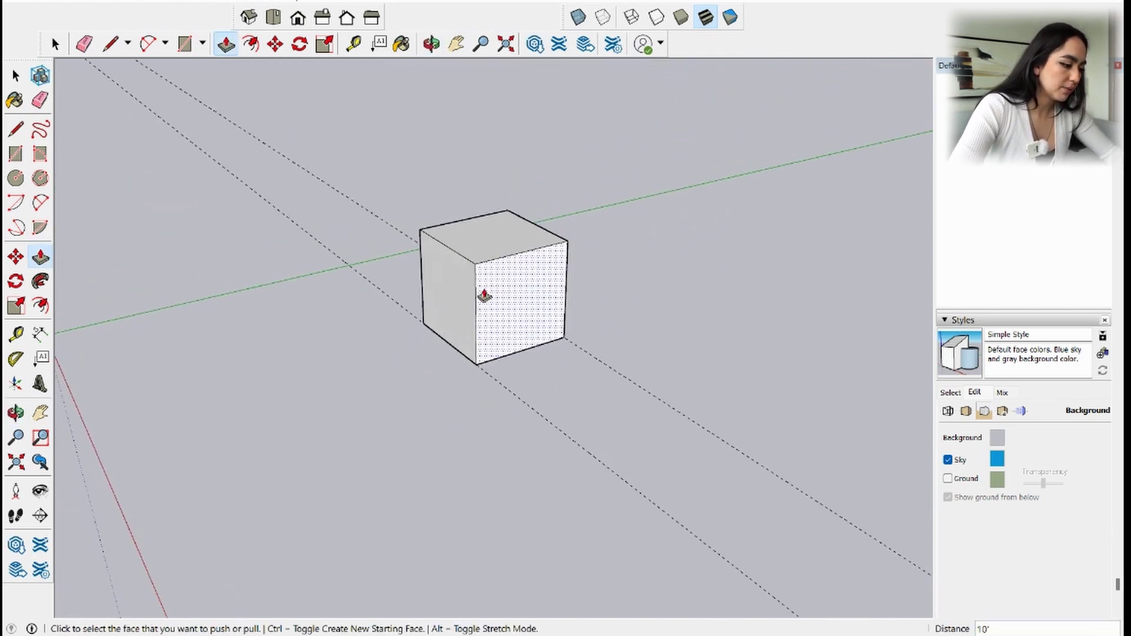
pyautogui.scroll(2, 485, 305)
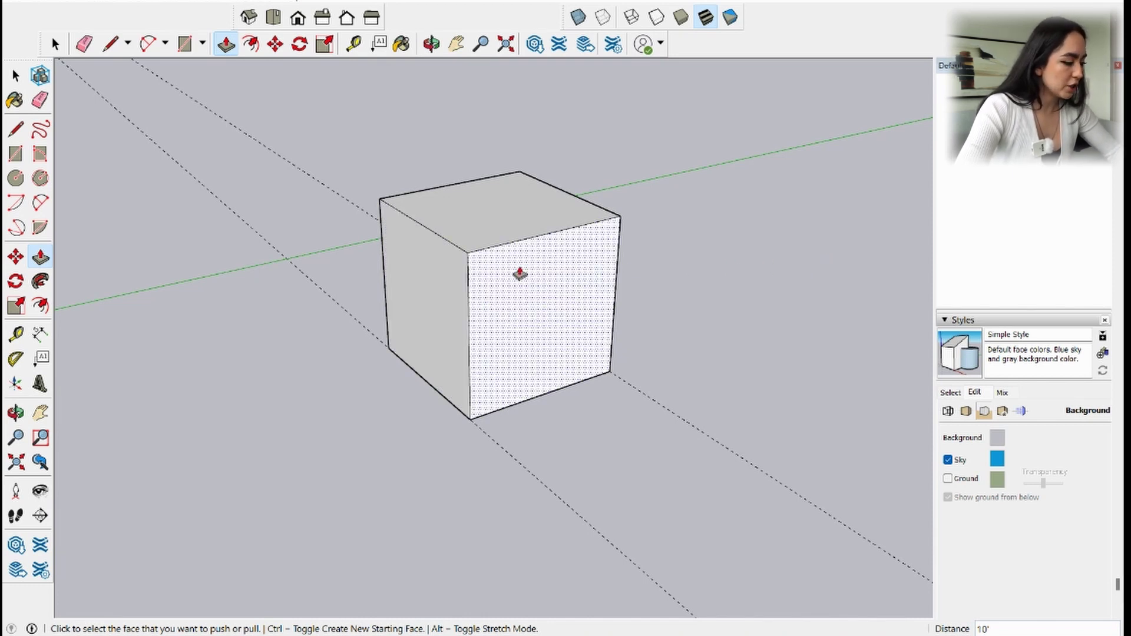
pyautogui.click(423, 276)
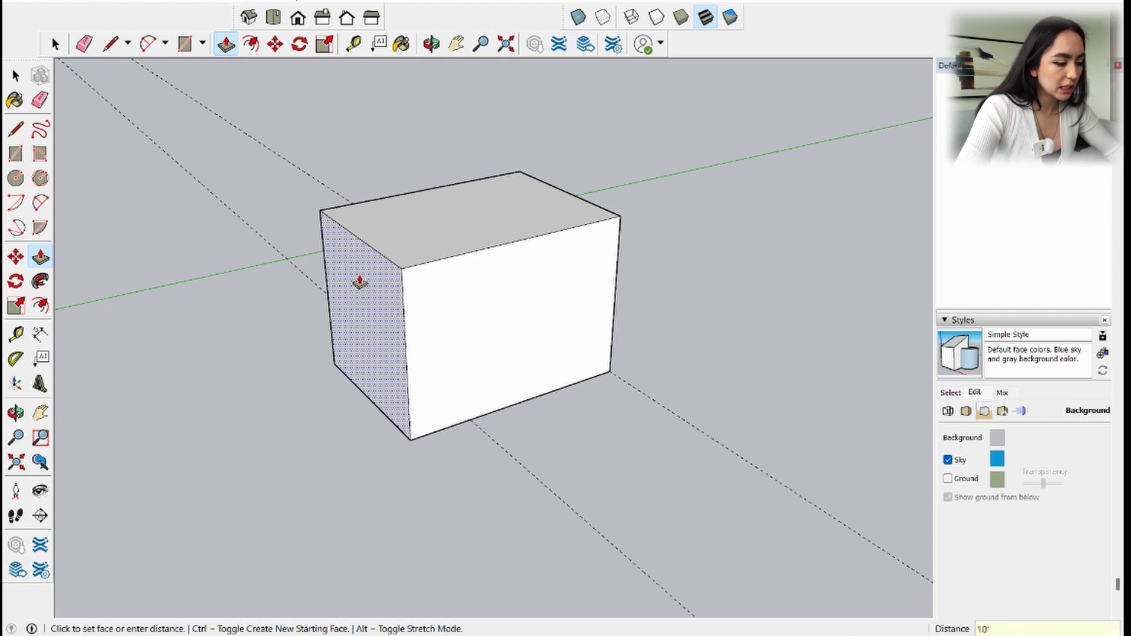
pyautogui.press('Return')
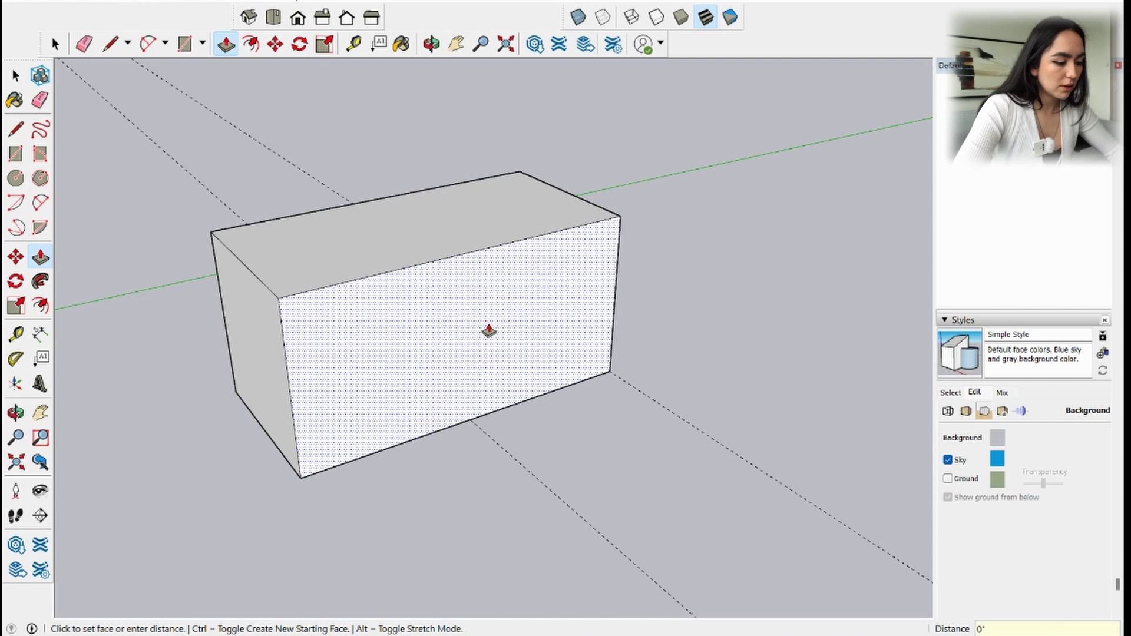
# Pull the box's front face outward by 10' and orbit around the lengthened block.
pyautogui.click(489, 331)
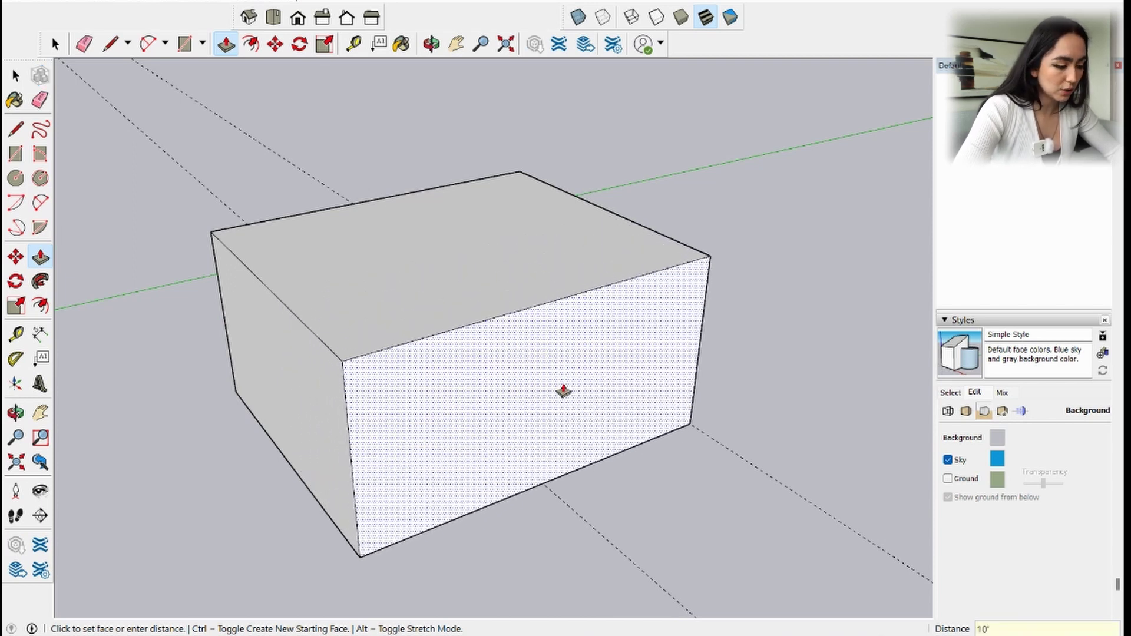
pyautogui.press('Return')
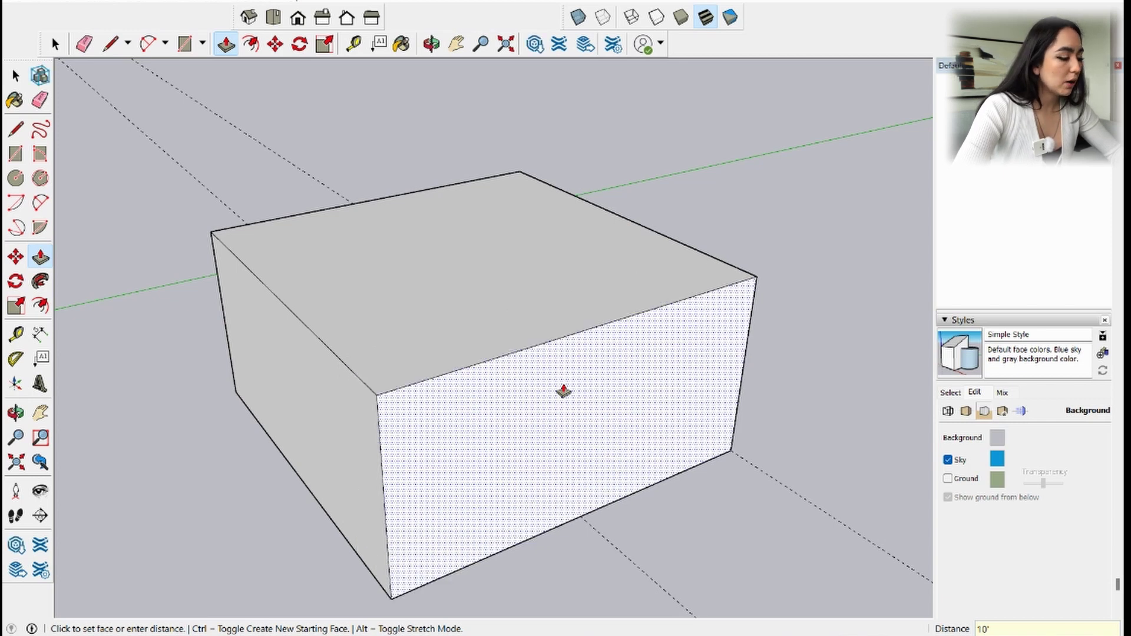
pyautogui.scroll(-3, 566, 389)
pyautogui.press('o')
pyautogui.moveTo(697, 418); pyautogui.dragTo(598, 399)
pyautogui.press('p')
pyautogui.click(17, 129)
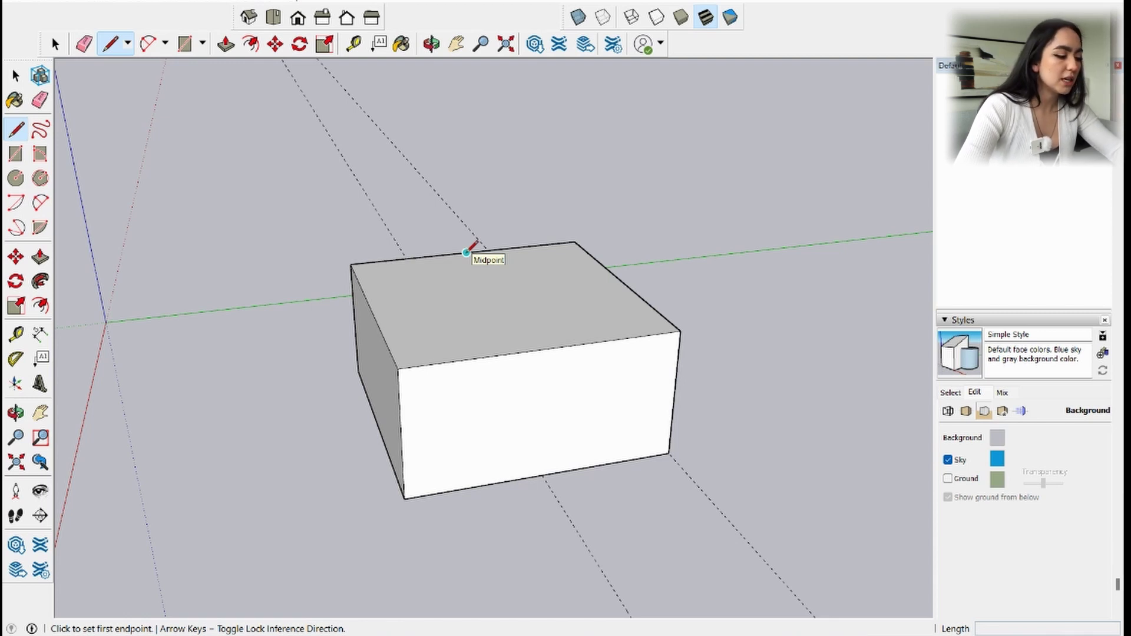
# Draw a ridge line across the top face from the back edge midpoint to the front edge midpoint.
pyautogui.scroll(5, 467, 252)
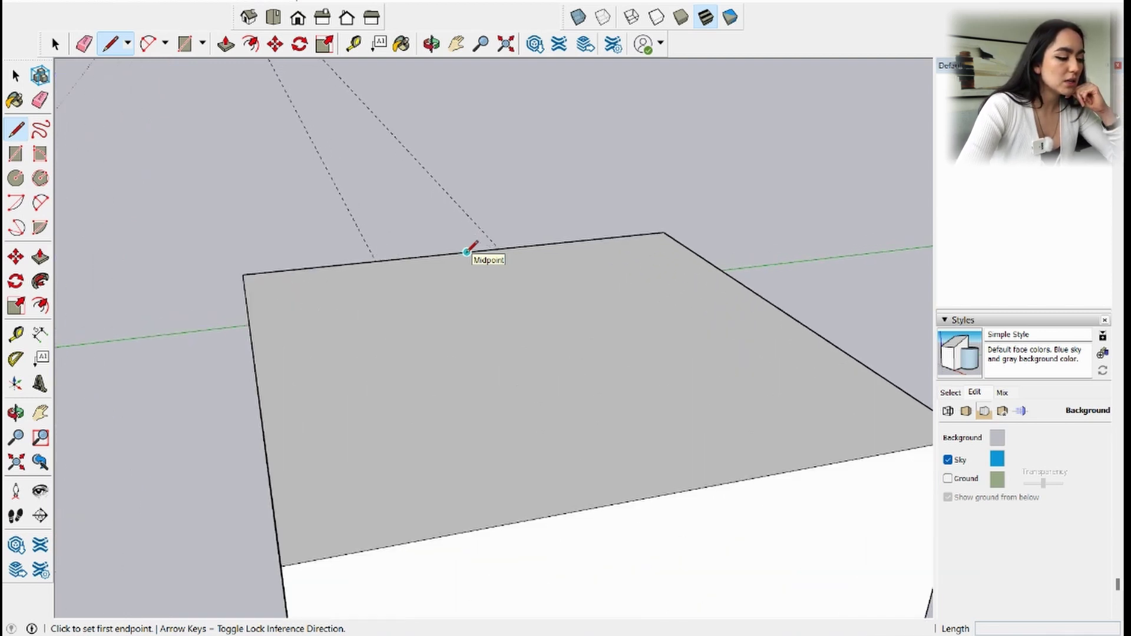
pyautogui.scroll(-3, 467, 252)
pyautogui.click(467, 253)
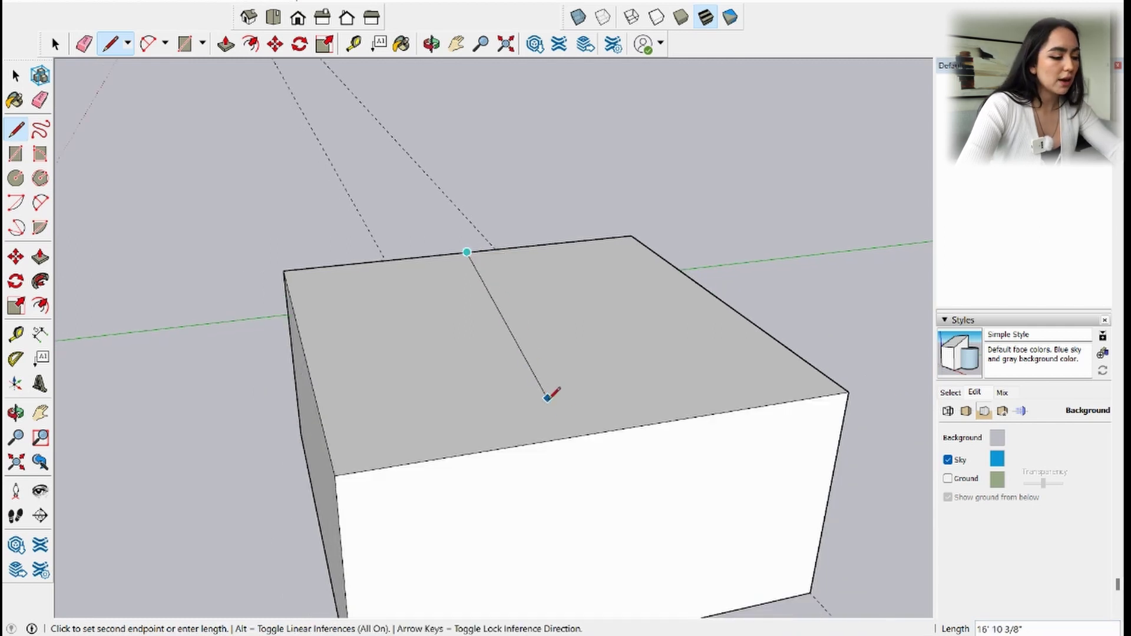
pyautogui.click(613, 430)
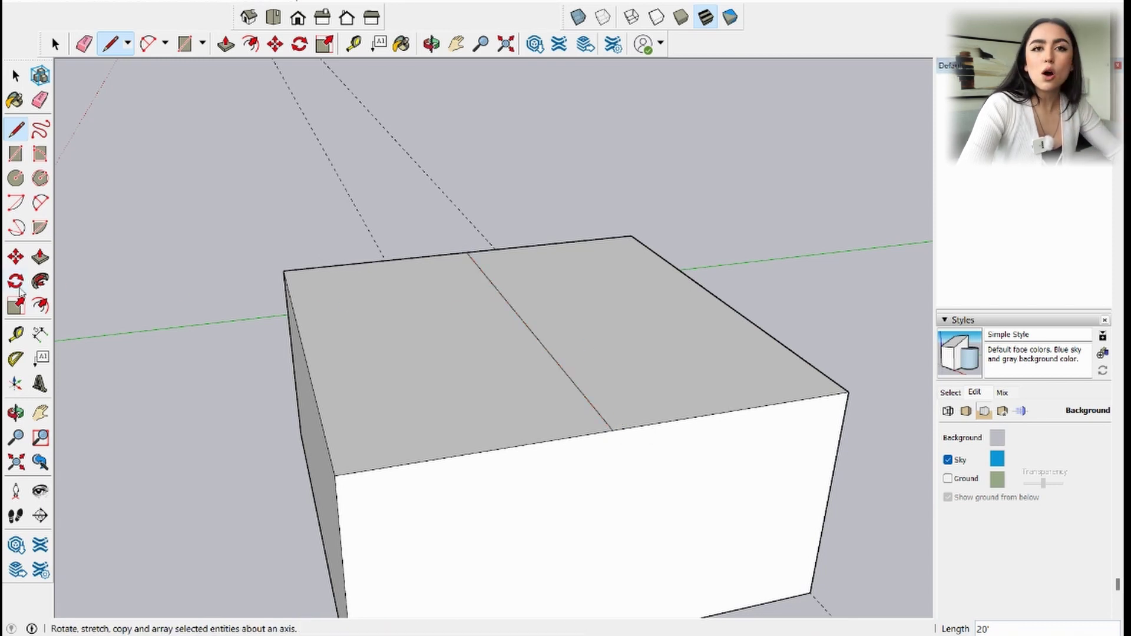
# Move the ridge line up 5' along the blue axis to form the gable roof.
pyautogui.click(16, 257)
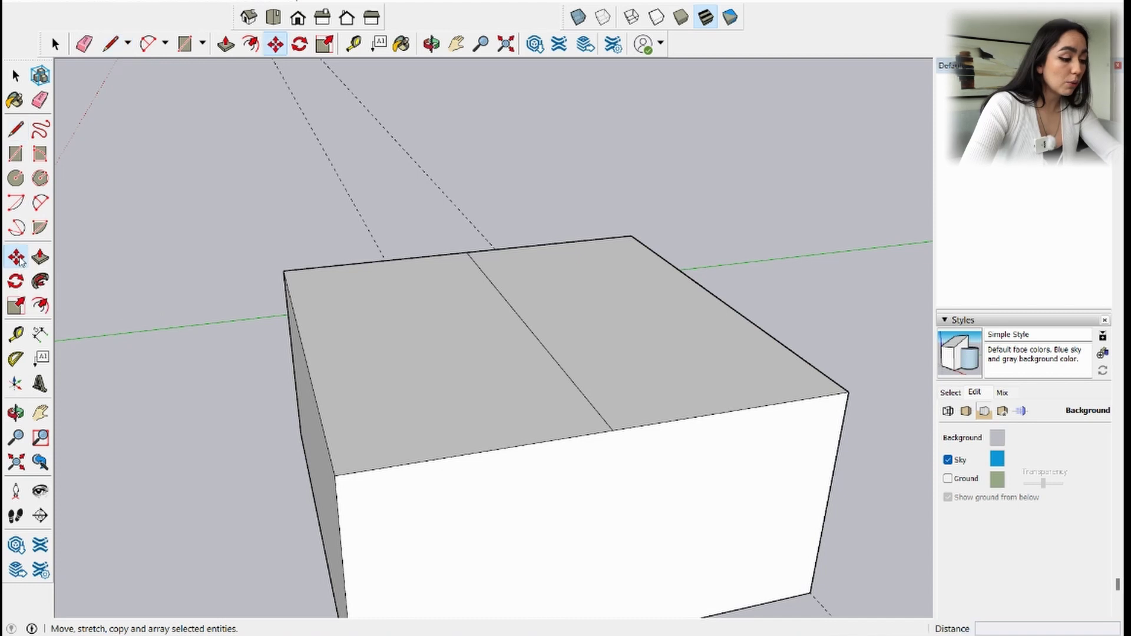
pyautogui.click(542, 343)
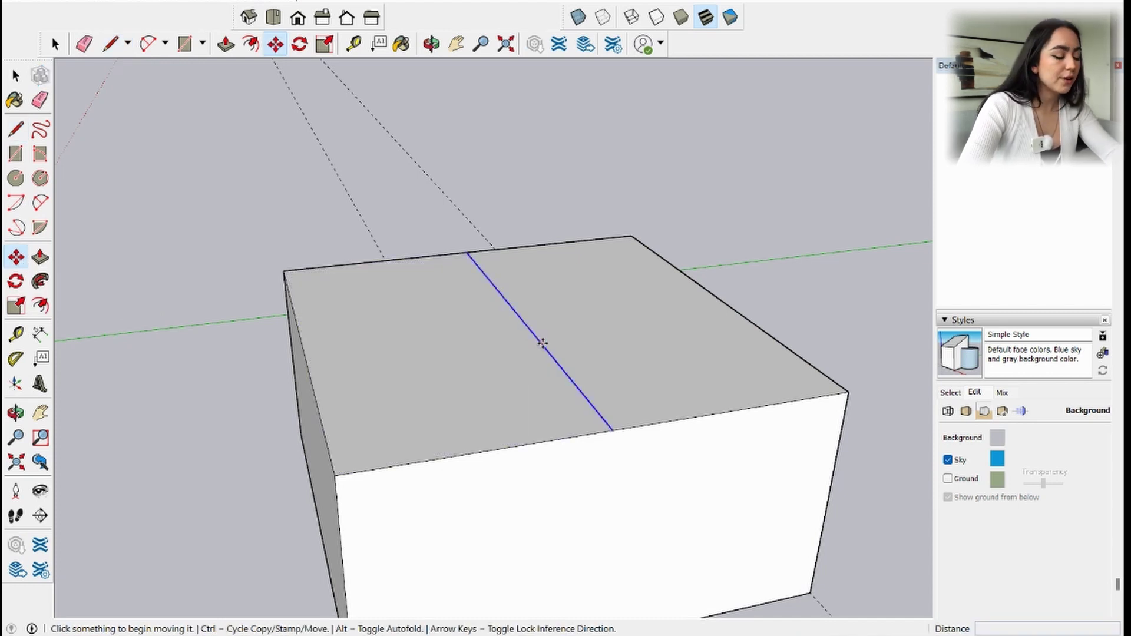
pyautogui.click(542, 344)
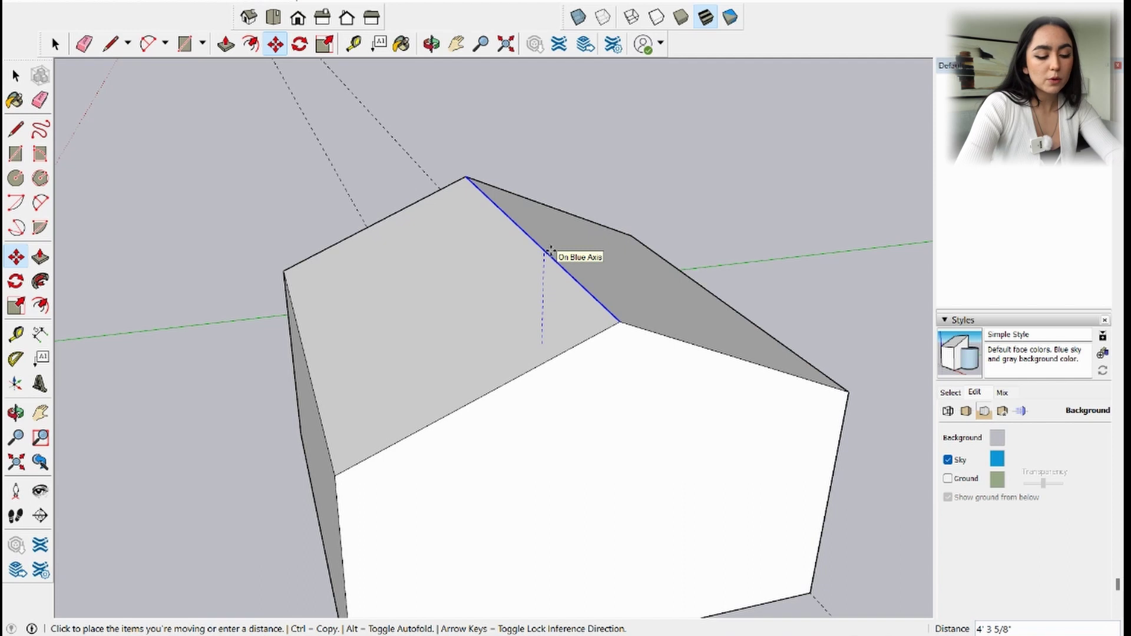
pyautogui.write('5')
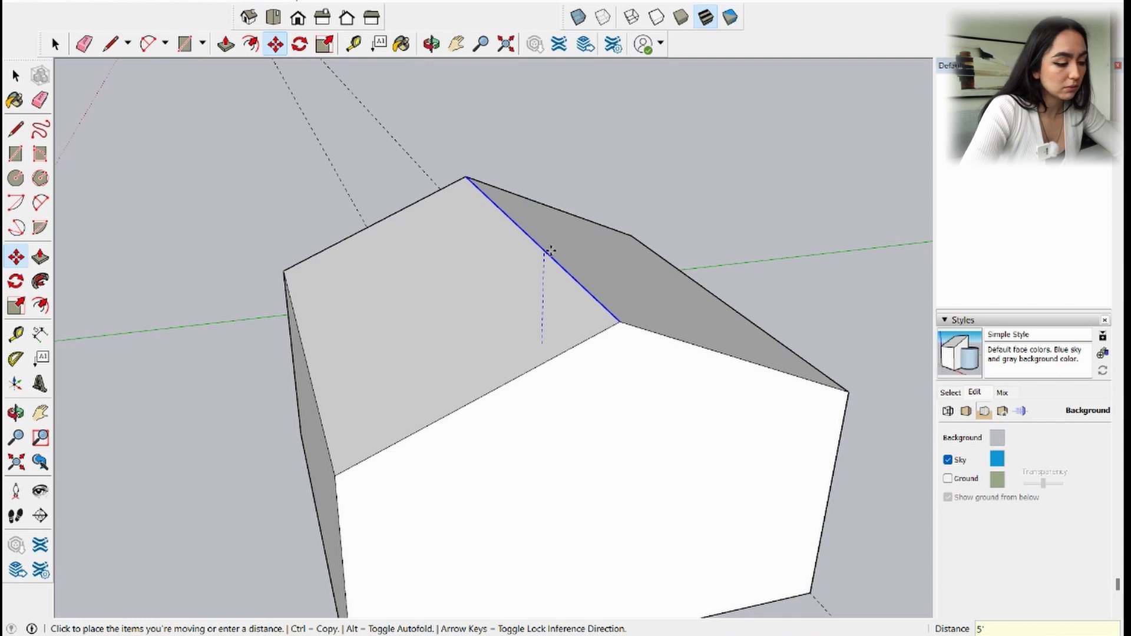
pyautogui.press('Return')
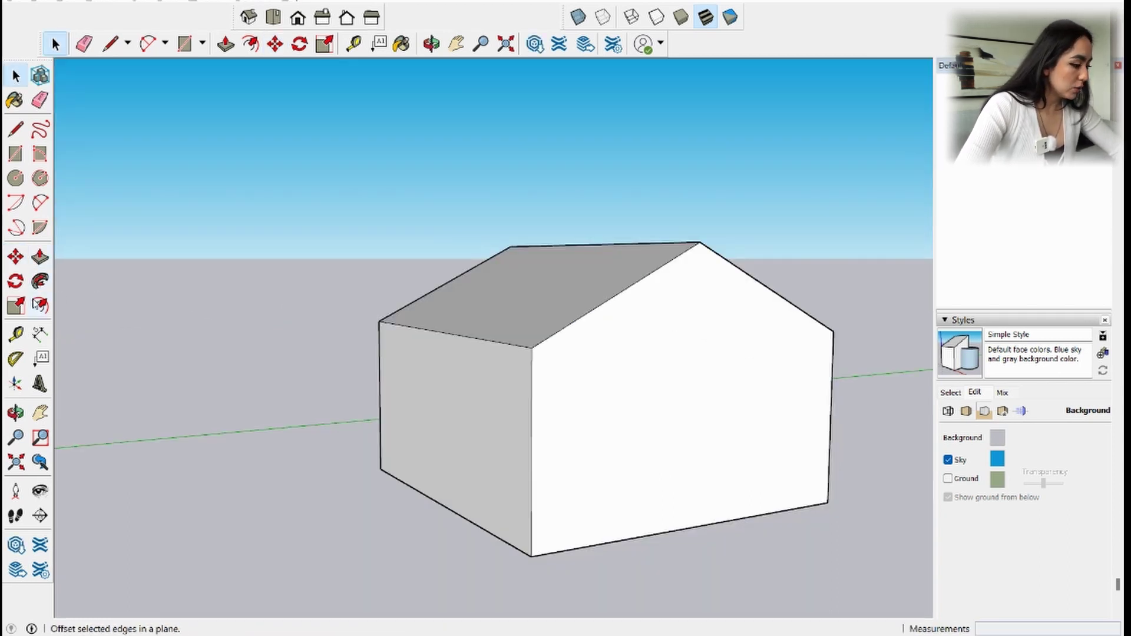
# Offset the front gable face's edges slightly inward into a thin border, then deselect.
pyautogui.click(39, 304)
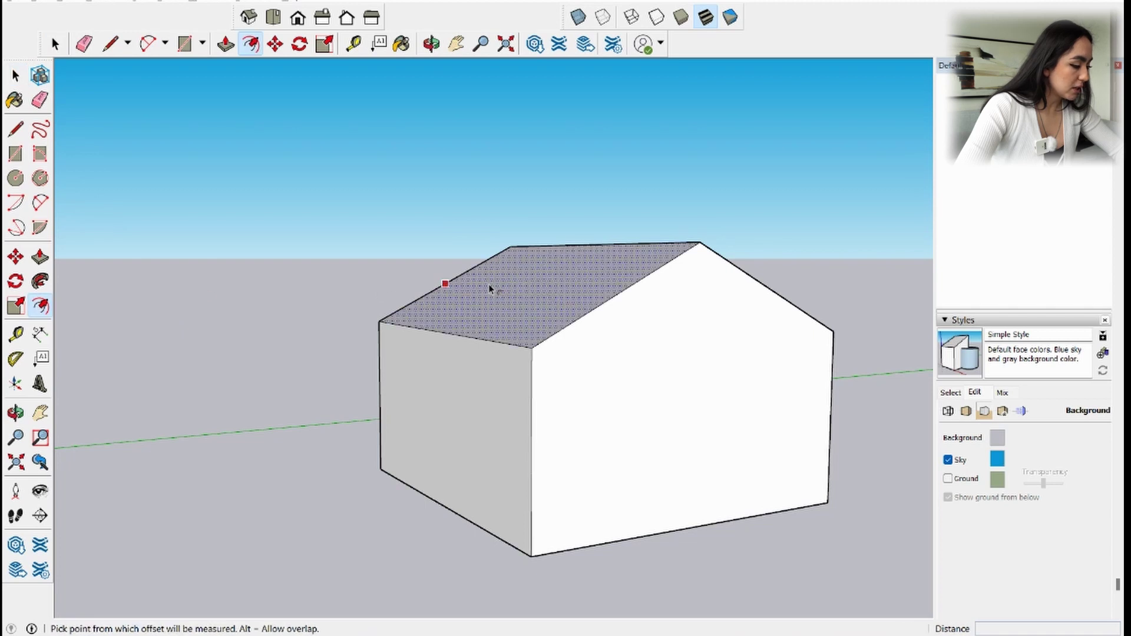
pyautogui.click(582, 323)
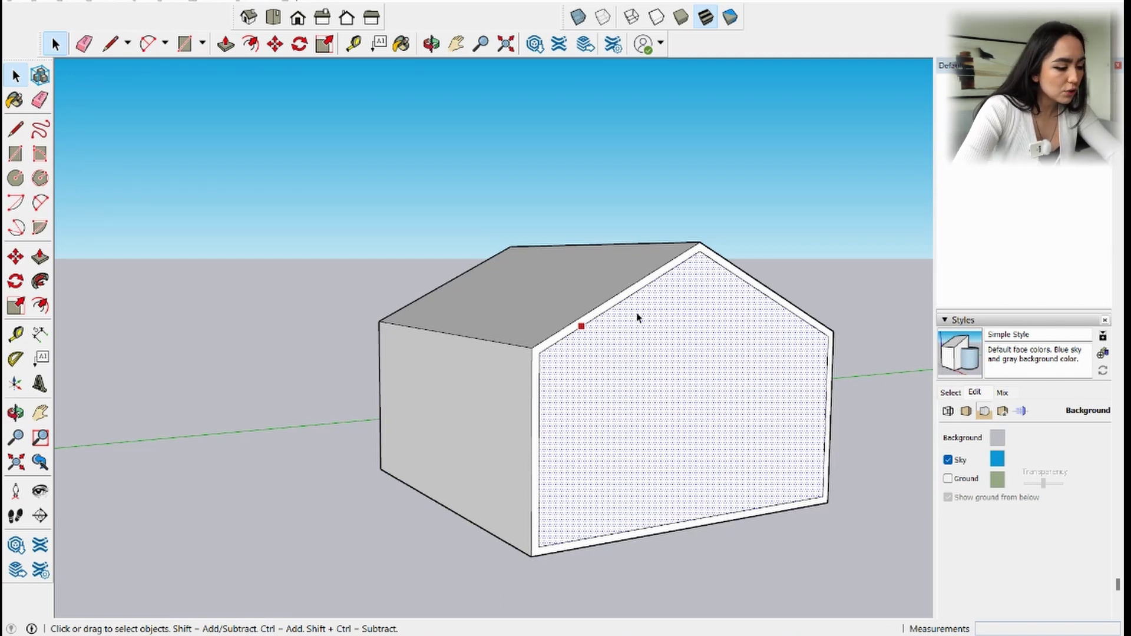
pyautogui.scroll(8, 637, 318)
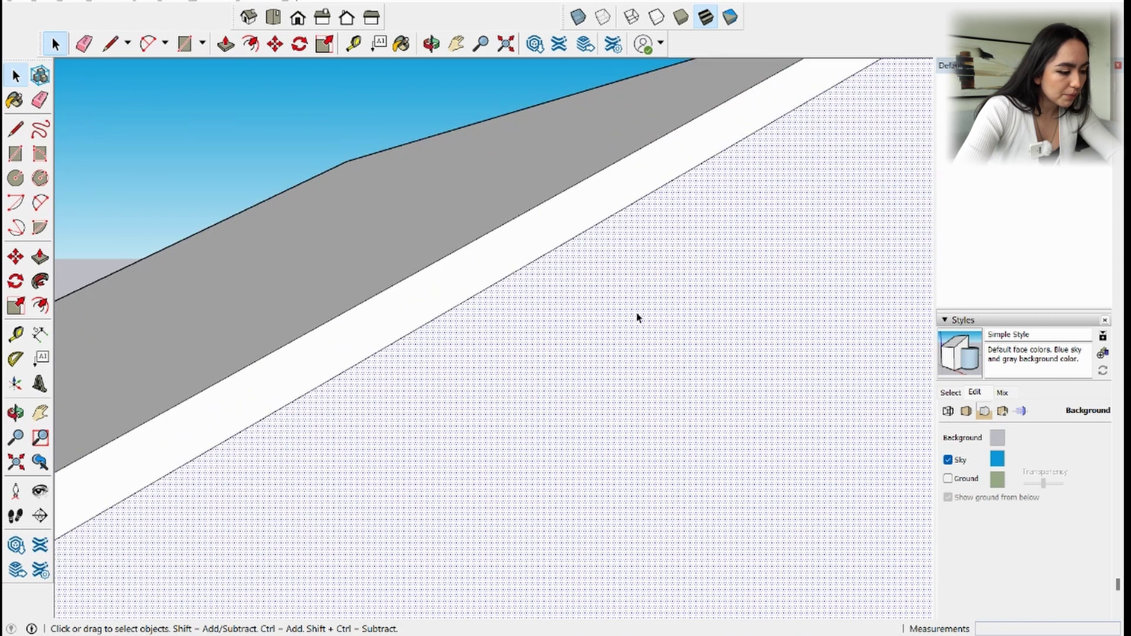
pyautogui.scroll(6, 637, 317)
pyautogui.scroll(-4, 637, 318)
pyautogui.scroll(-10, 637, 318)
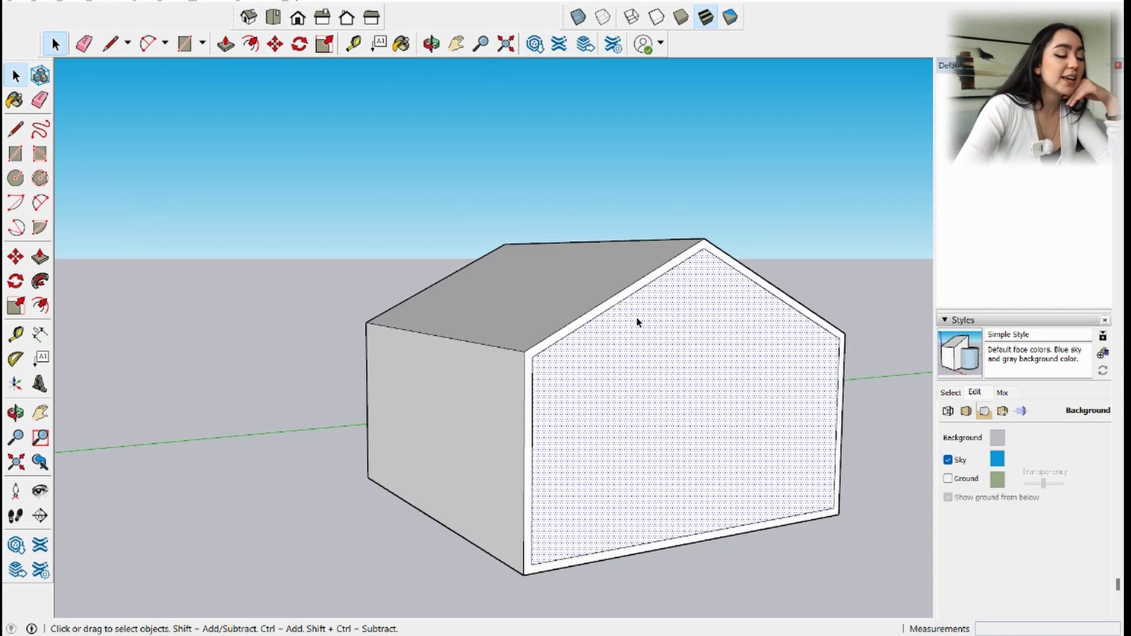
pyautogui.click(804, 187)
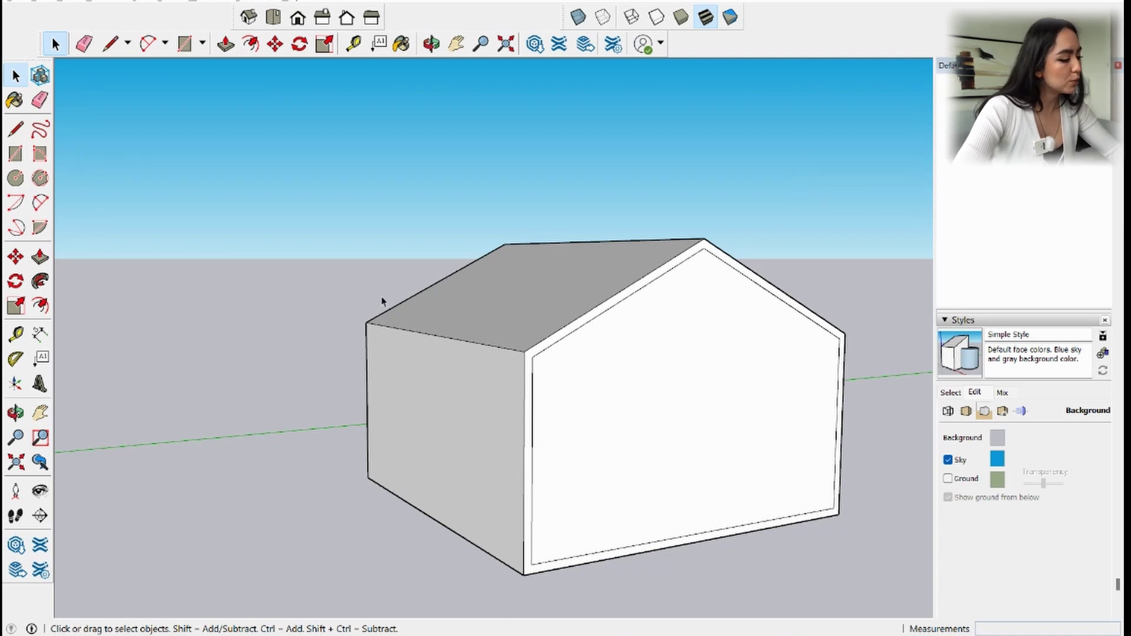
# Push the inset gable face 20' inward, then undo it because it cut through the back wall.
pyautogui.click(40, 257)
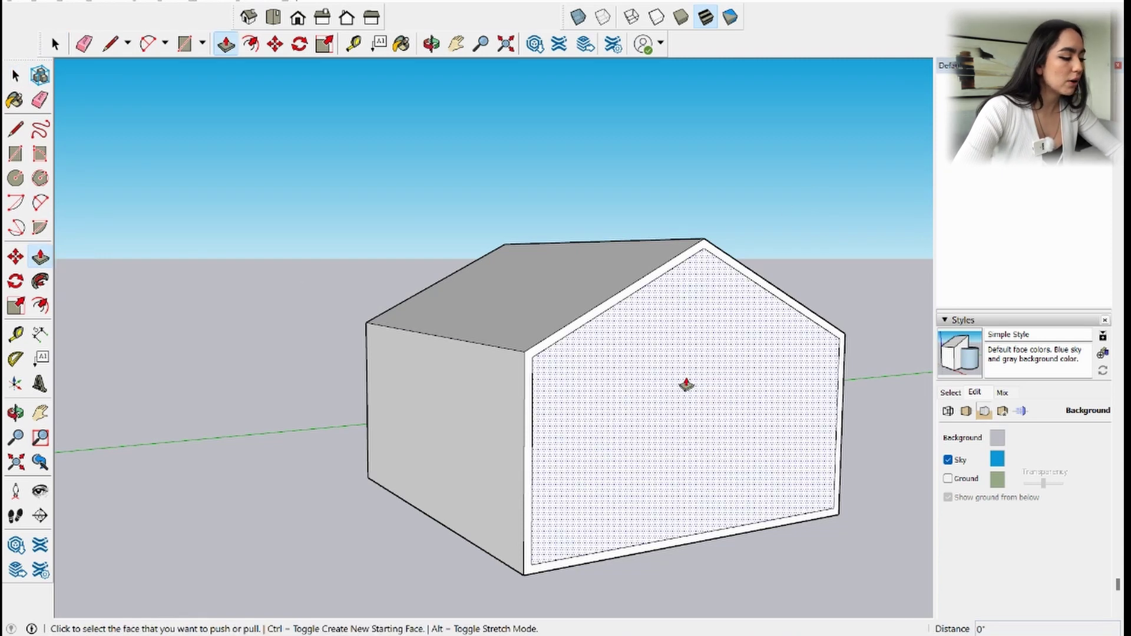
pyautogui.click(684, 383)
pyautogui.scroll(3, 610, 384)
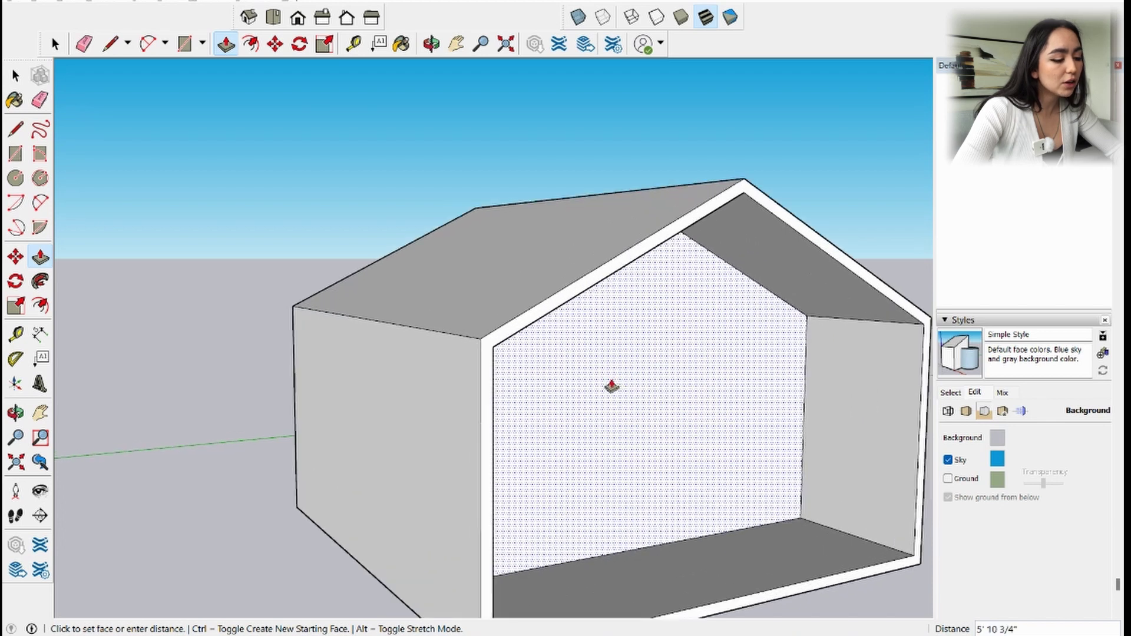
pyautogui.scroll(2, 611, 385)
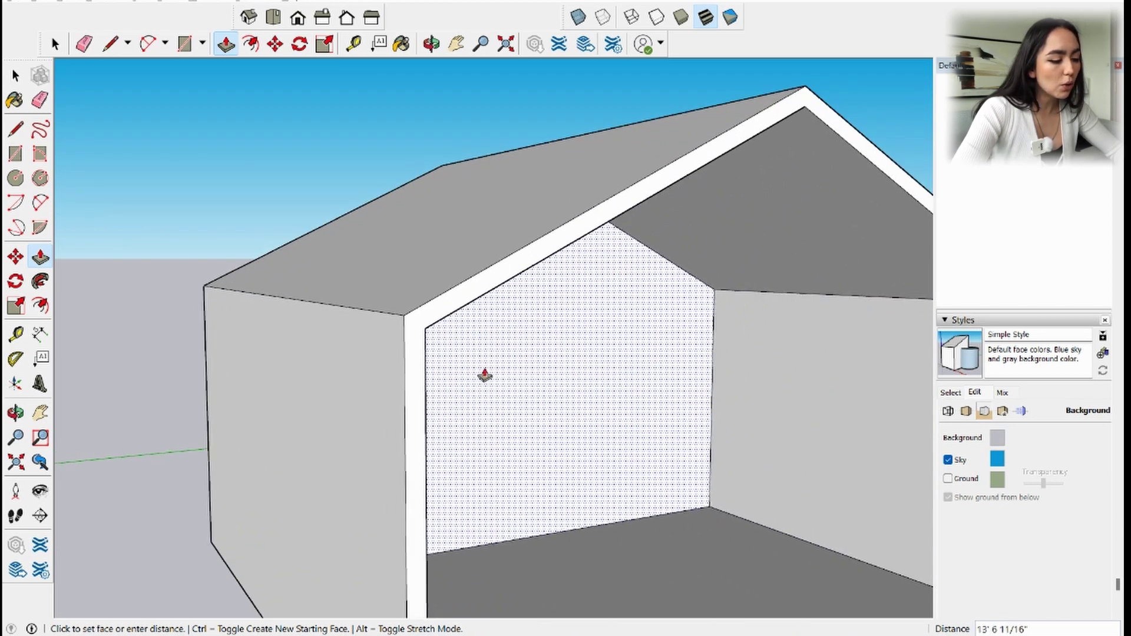
pyautogui.moveTo(674, 411); pyautogui.dragTo(536, 377, button='middle')
pyautogui.write('20')
pyautogui.press('Return')
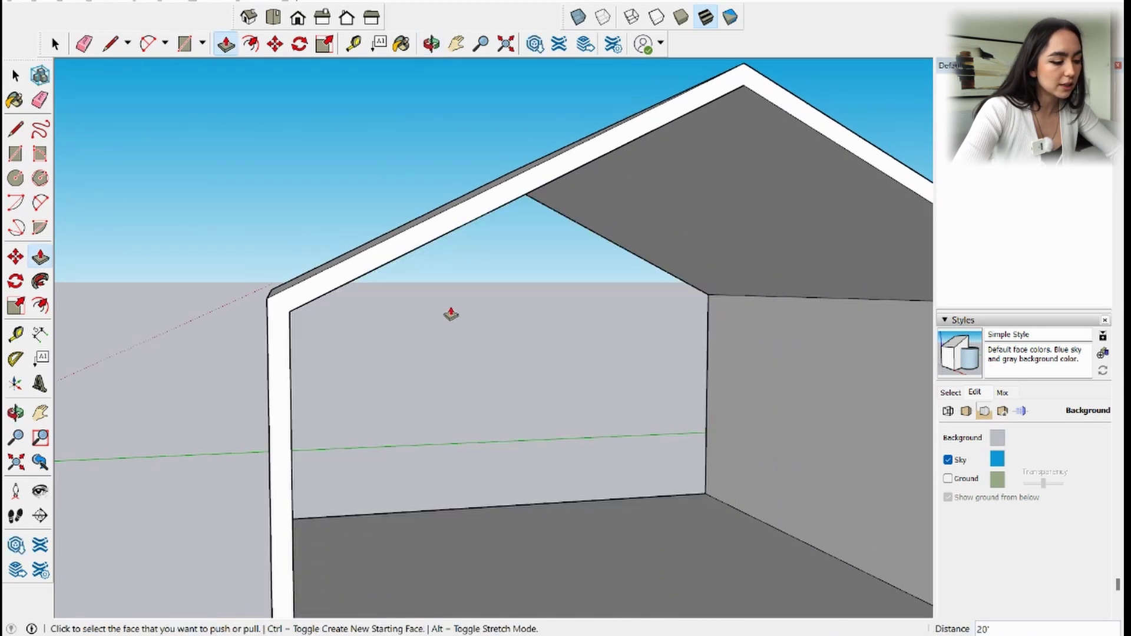
pyautogui.hotkey('ctrl', 'z')
# Push the gable face inward again to about 17', stopping just short of the back wall.
pyautogui.click(576, 365)
pyautogui.press('Escape')
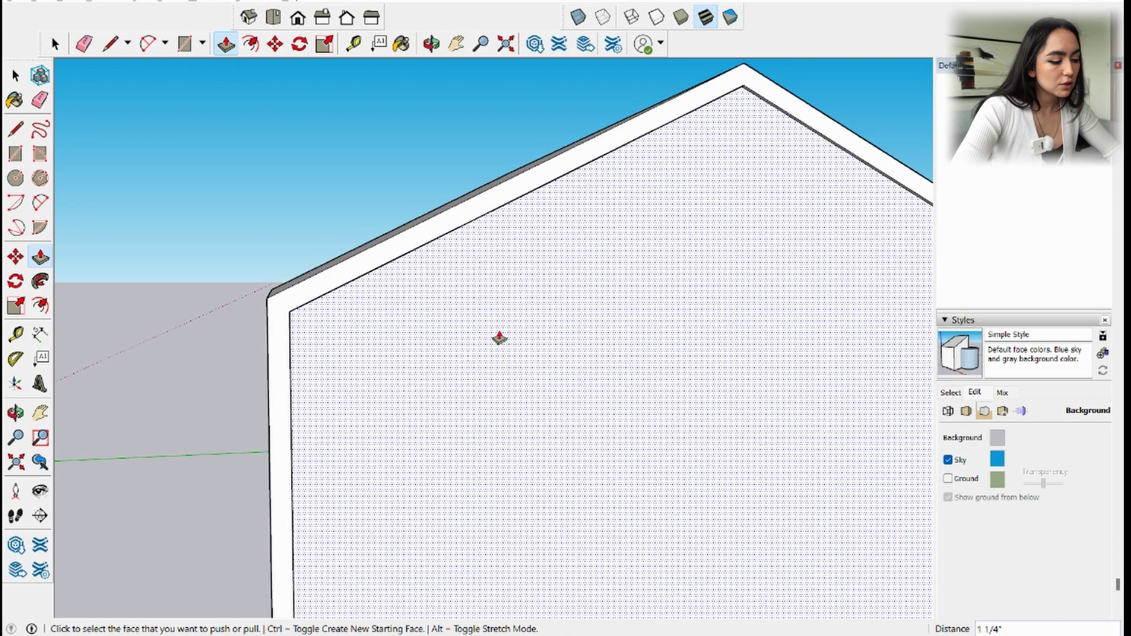
pyautogui.click(661, 354)
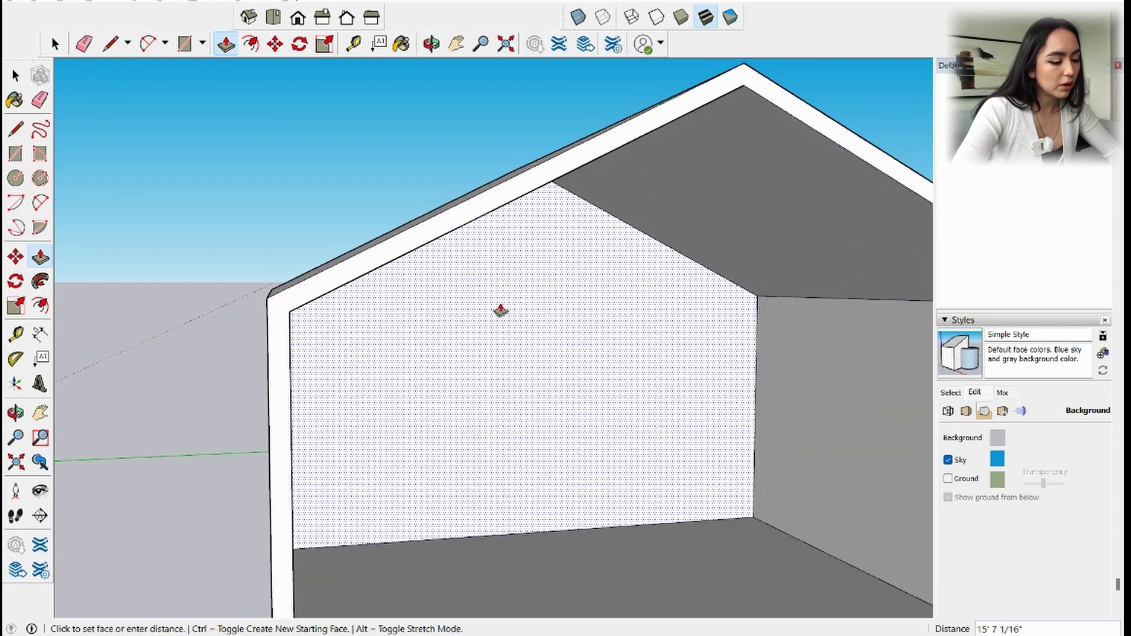
pyautogui.click(486, 312)
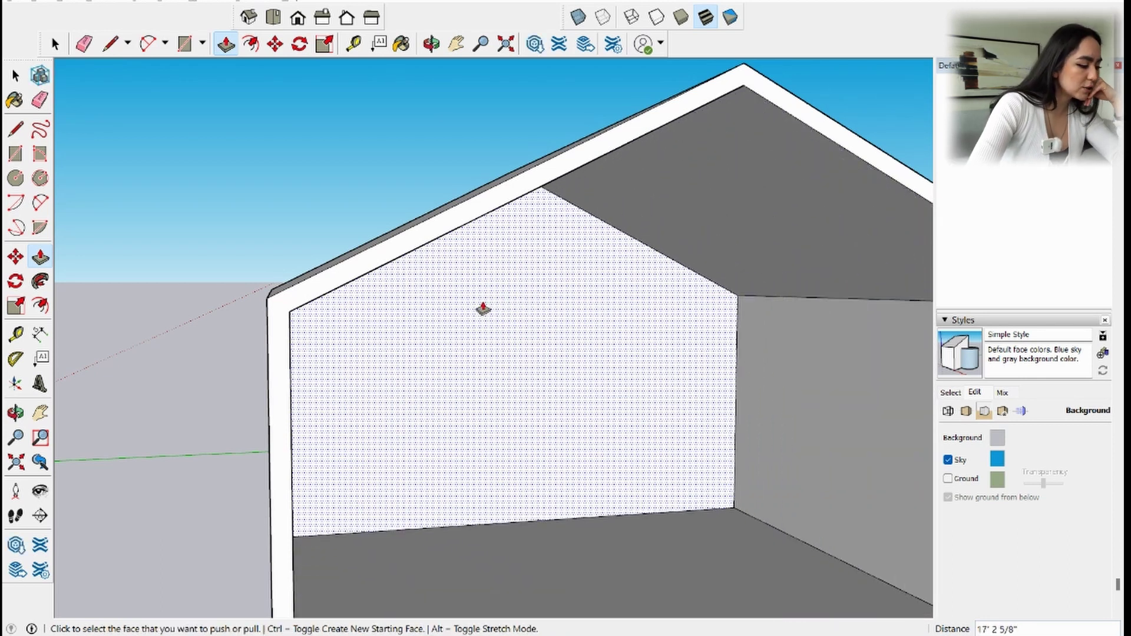
pyautogui.press('t')
pyautogui.click(378, 306)
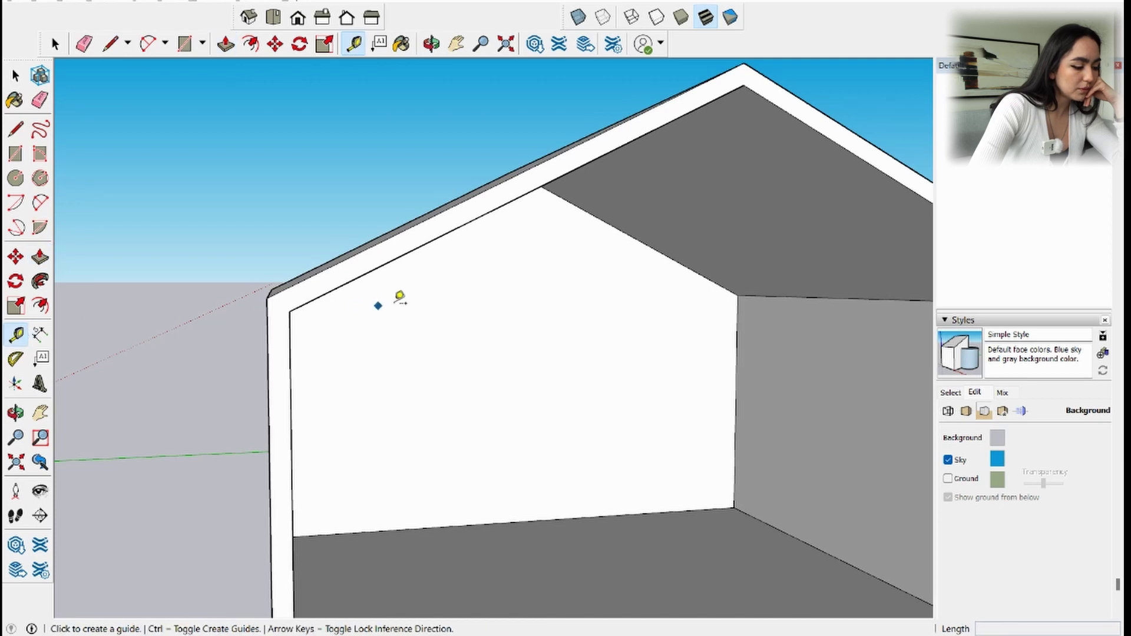
# Place guides 5" above the floor edge and 5" in from the wall's left and right edges.
pyautogui.click(541, 525)
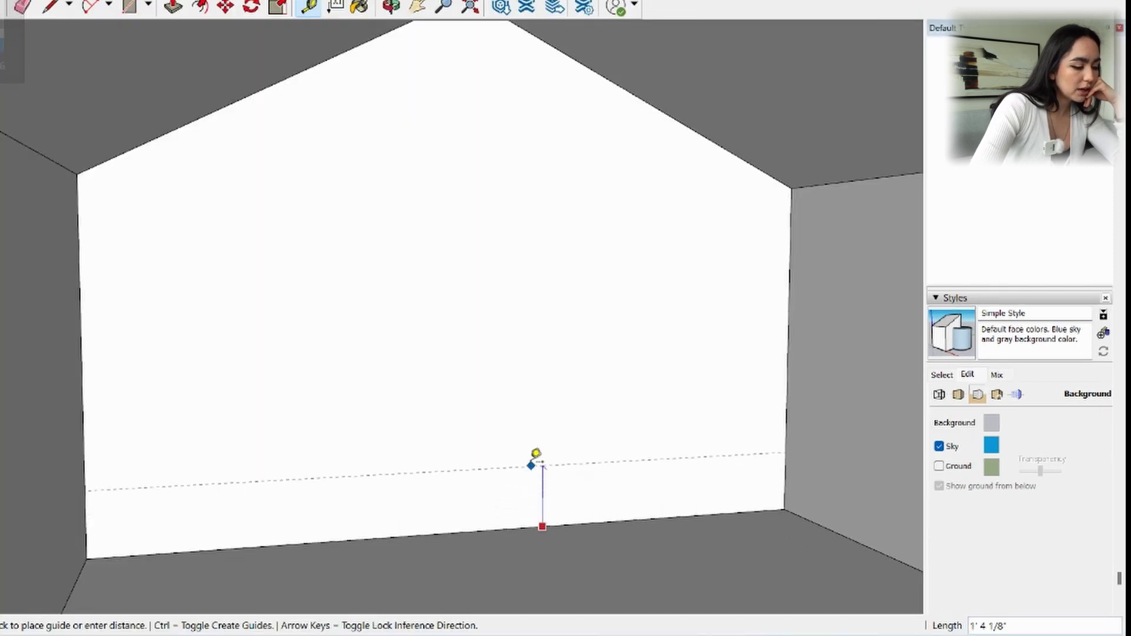
pyautogui.moveTo(536, 450); pyautogui.dragTo(489, 422, button='middle')
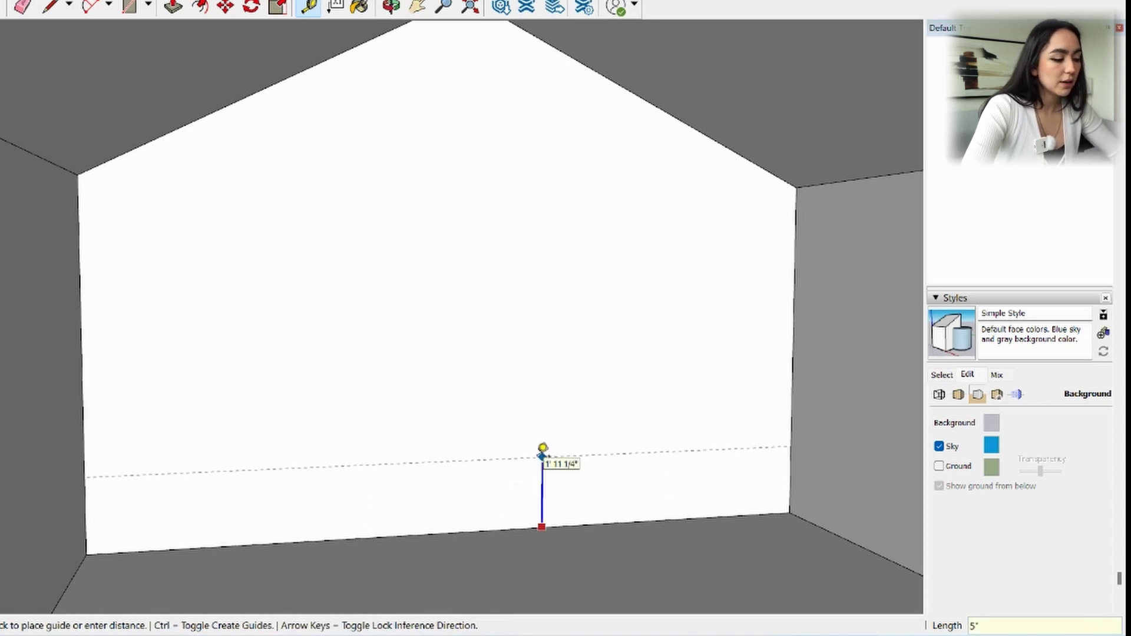
pyautogui.press('Return')
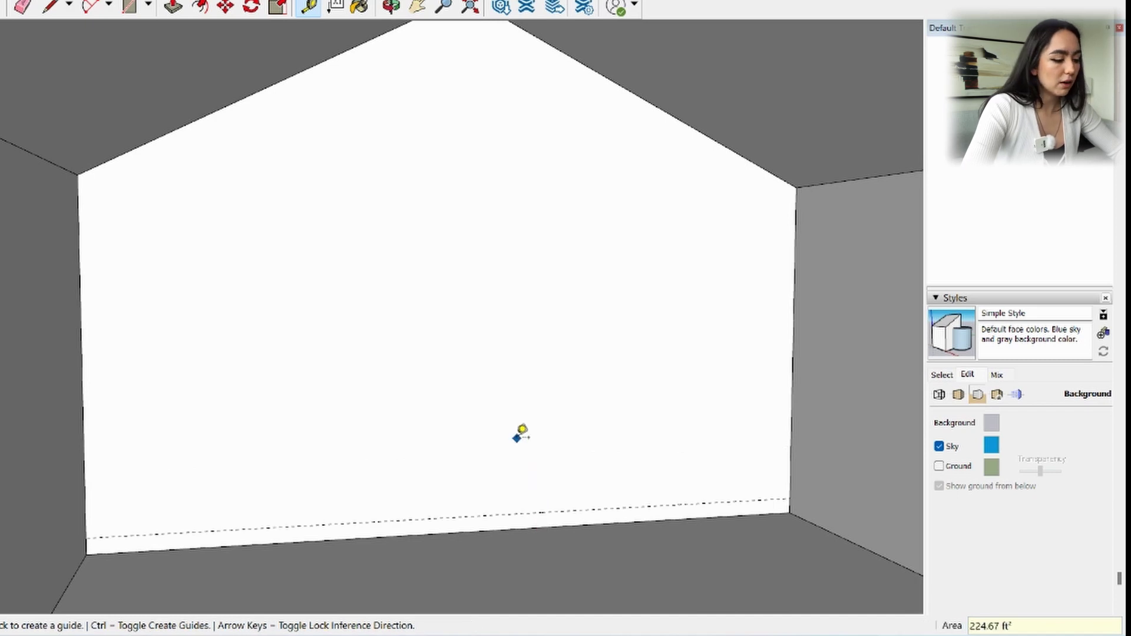
pyautogui.click(81, 384)
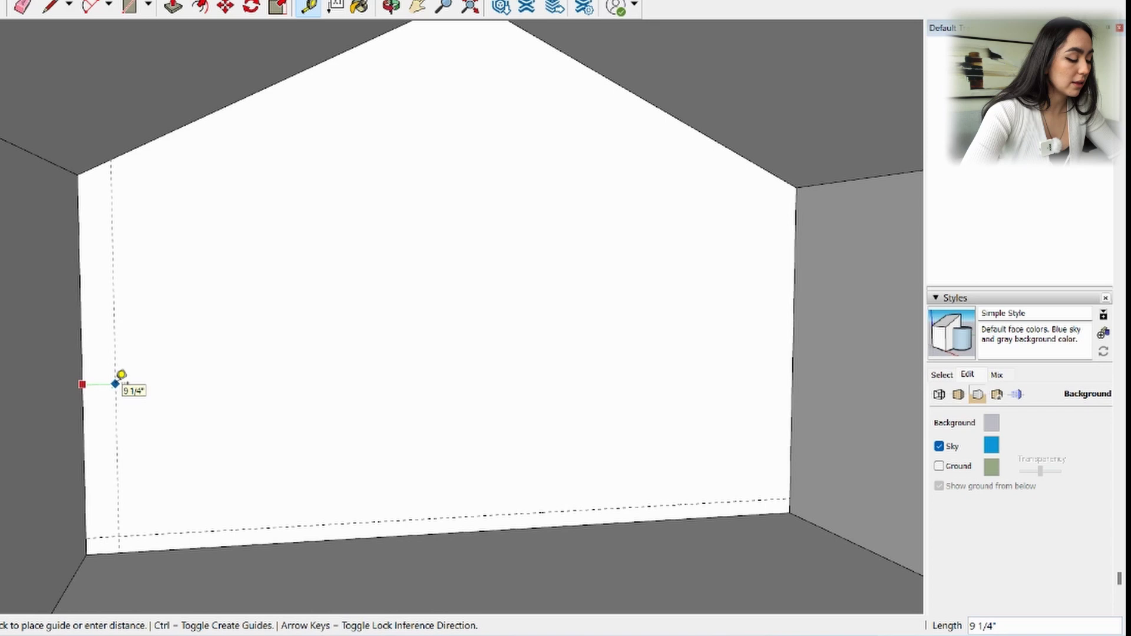
pyautogui.press('Return')
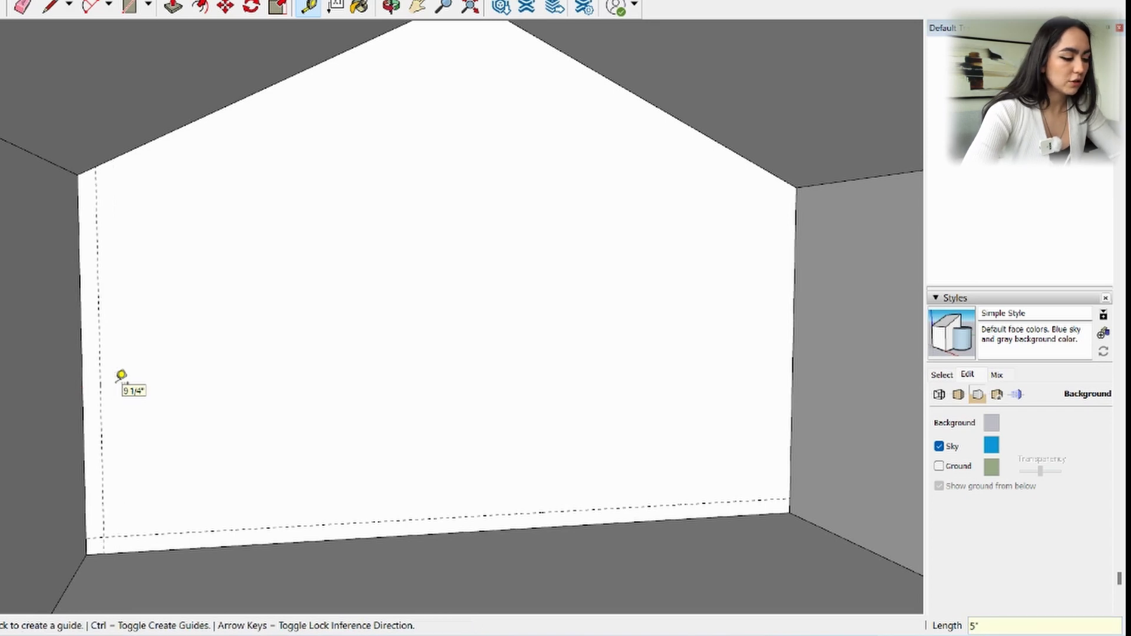
pyautogui.click(795, 320)
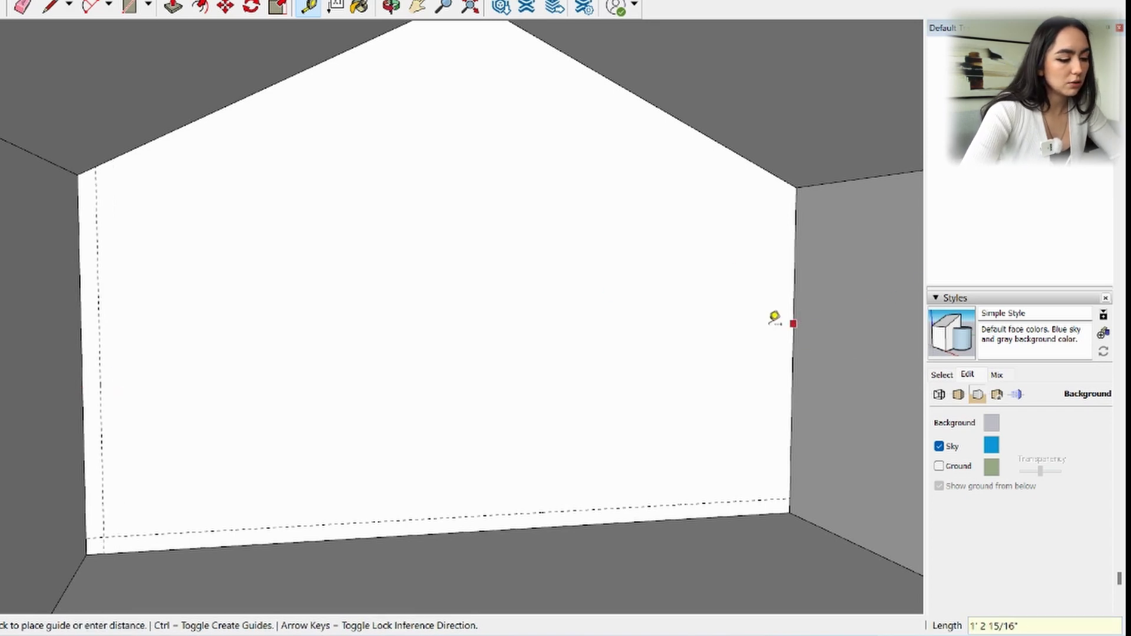
pyautogui.write('5')
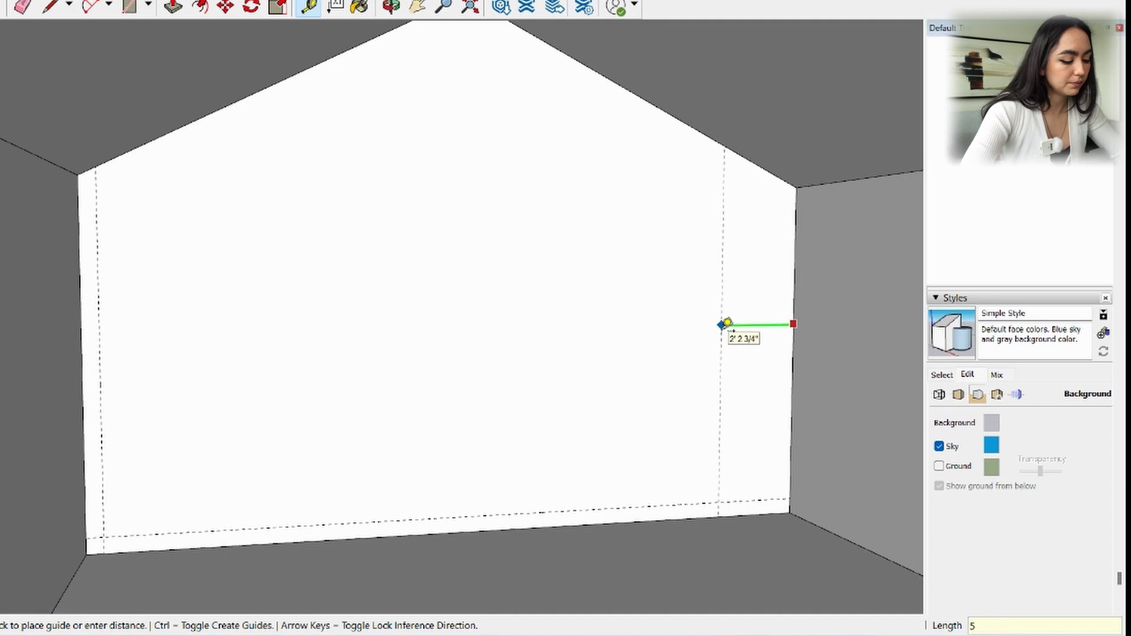
pyautogui.press('Return')
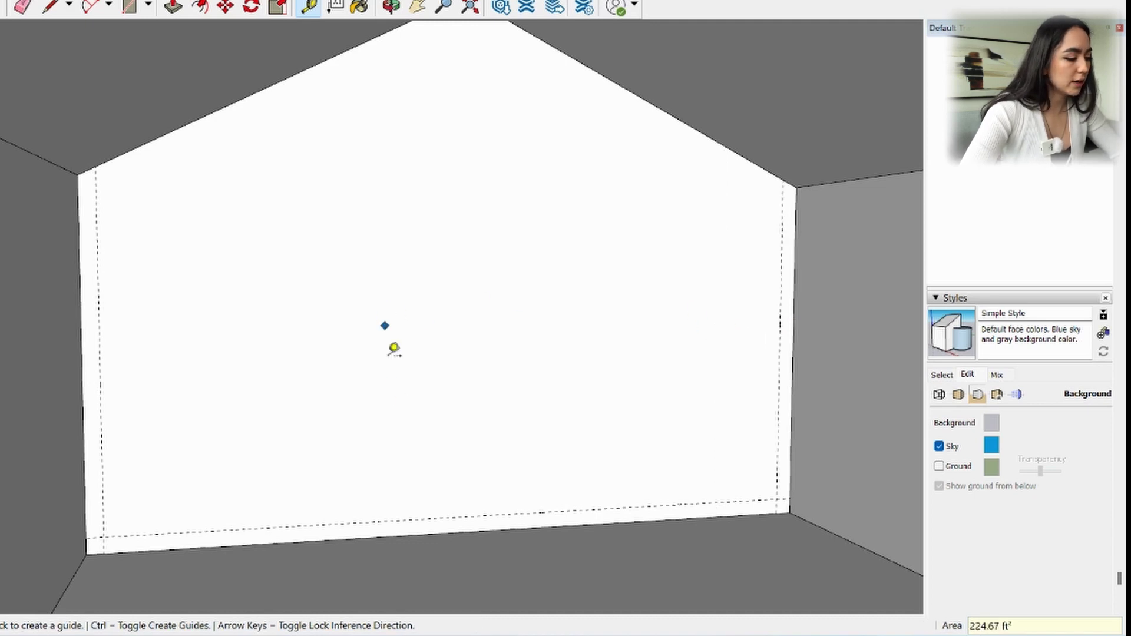
# Add vertical window-bay guides at 5'9", then 5", then 6' from the left guide.
pyautogui.click(107, 395)
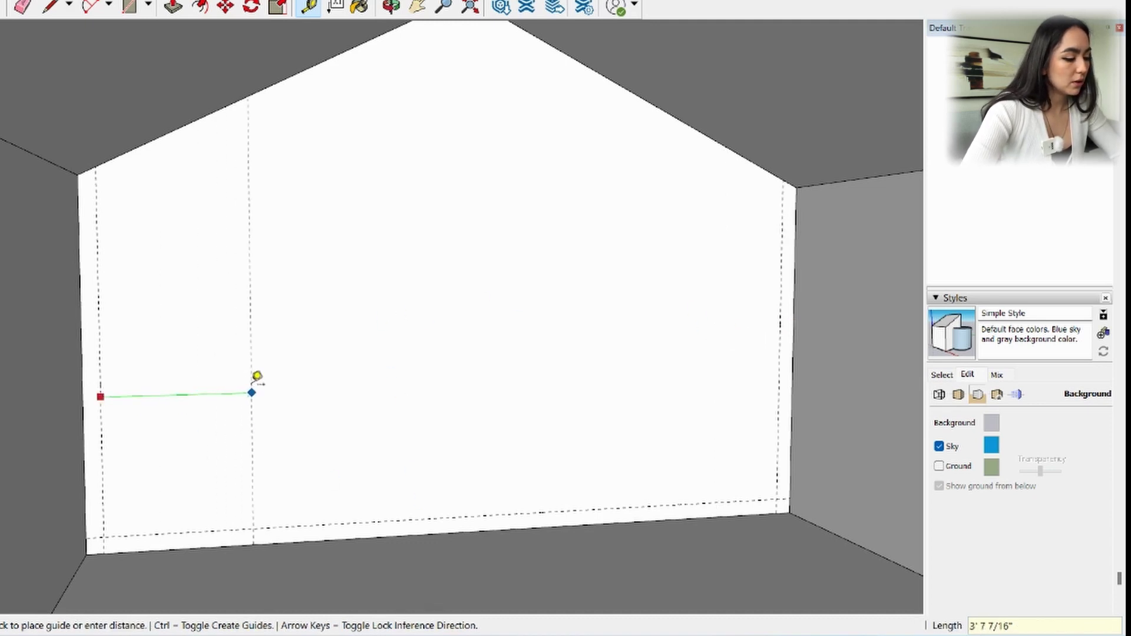
pyautogui.write("5'")
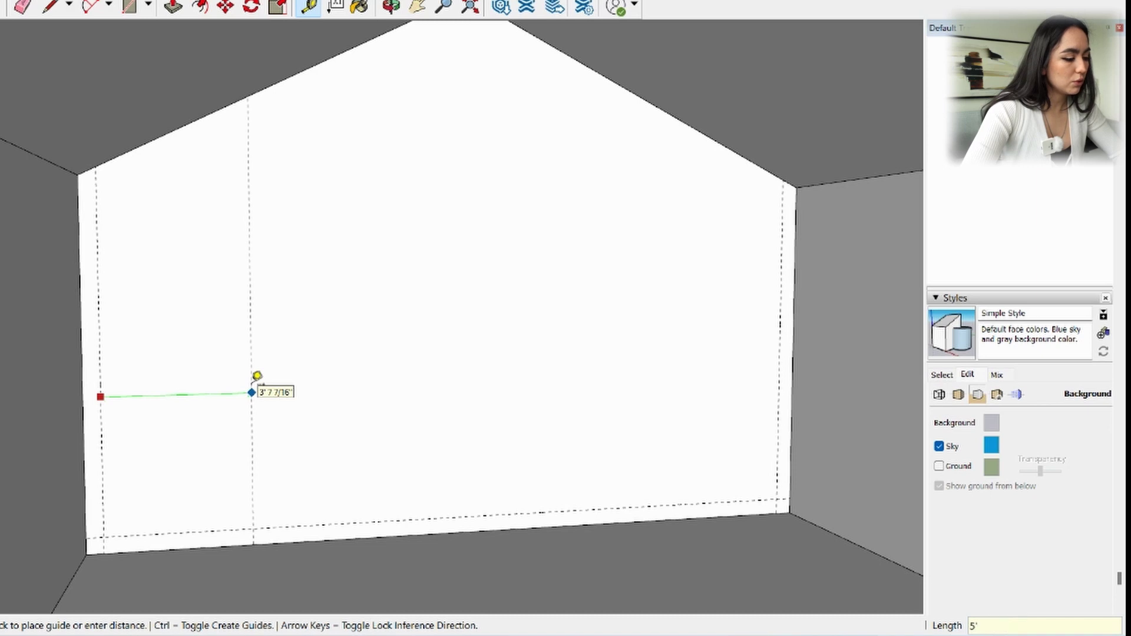
pyautogui.write('9')
pyautogui.press('Return')
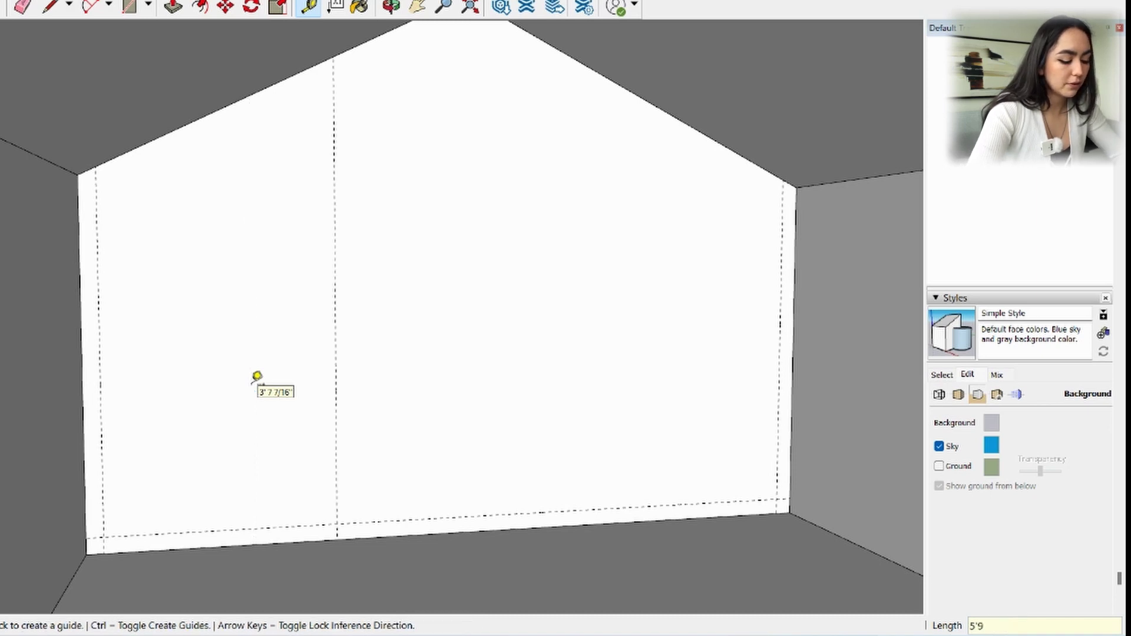
pyautogui.click(336, 358)
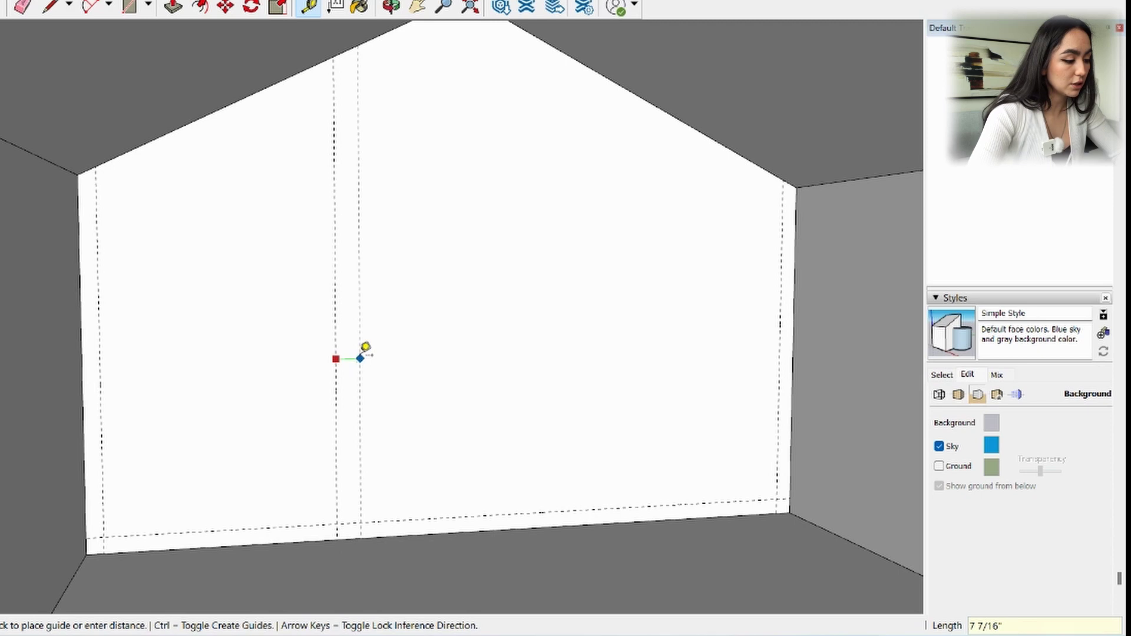
pyautogui.write('5"')
pyautogui.press('Return')
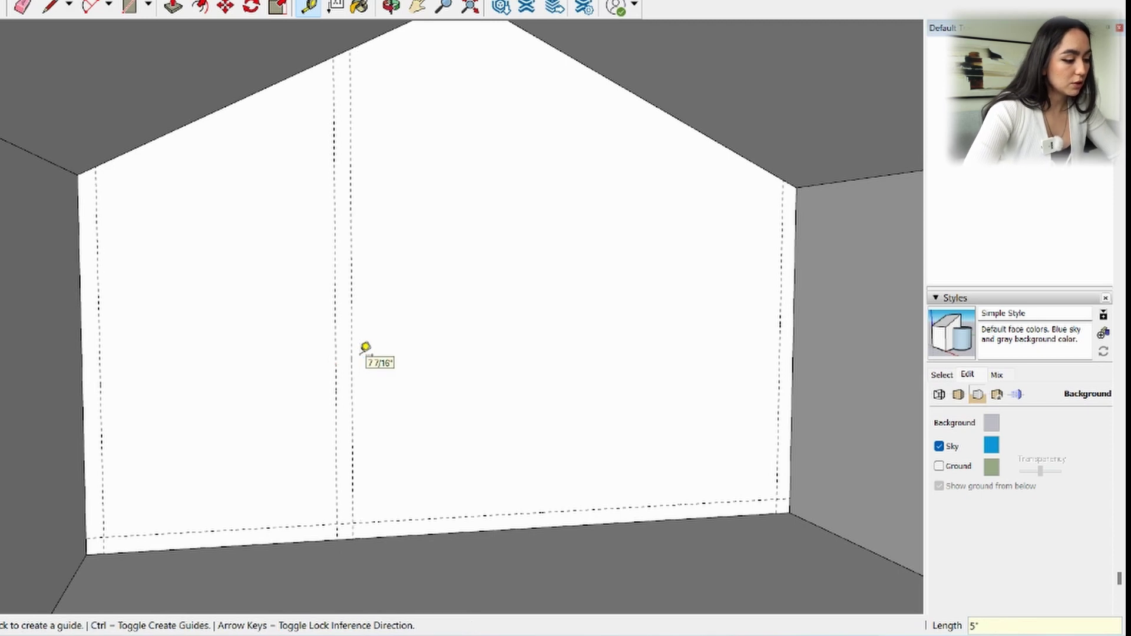
pyautogui.click(352, 345)
pyautogui.write("6'")
pyautogui.press('Return')
# Add two more guides 5" apart, plus a horizontal guide 8' above the floor.
pyautogui.click(574, 311)
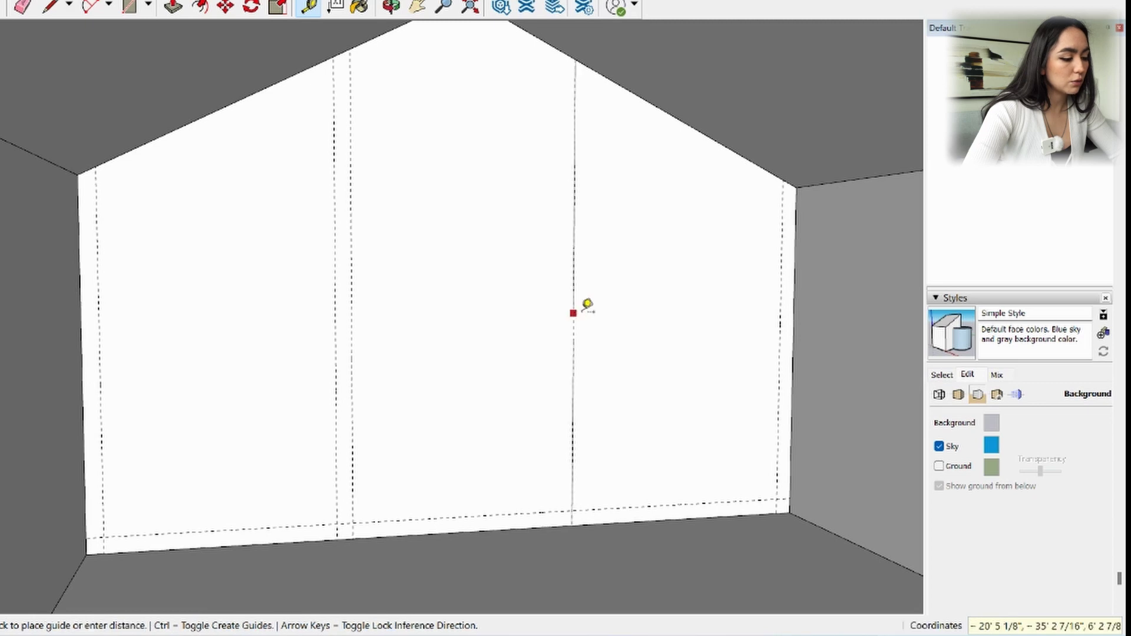
pyautogui.write('5')
pyautogui.press('Return')
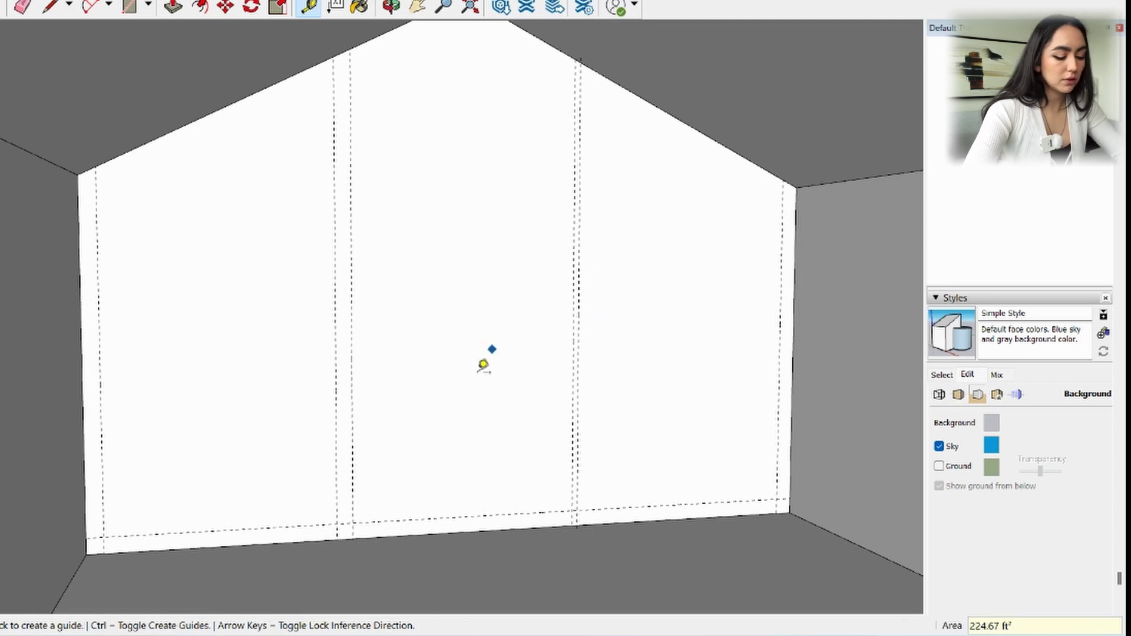
pyautogui.click(573, 361)
pyautogui.write('5')
pyautogui.press('Return')
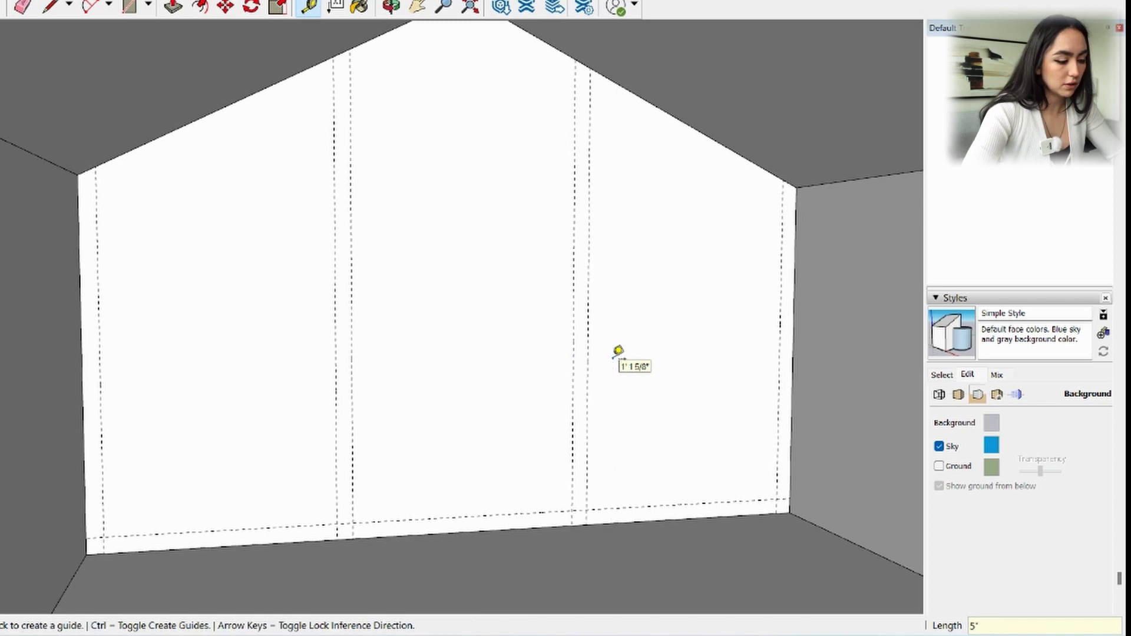
pyautogui.click(455, 514)
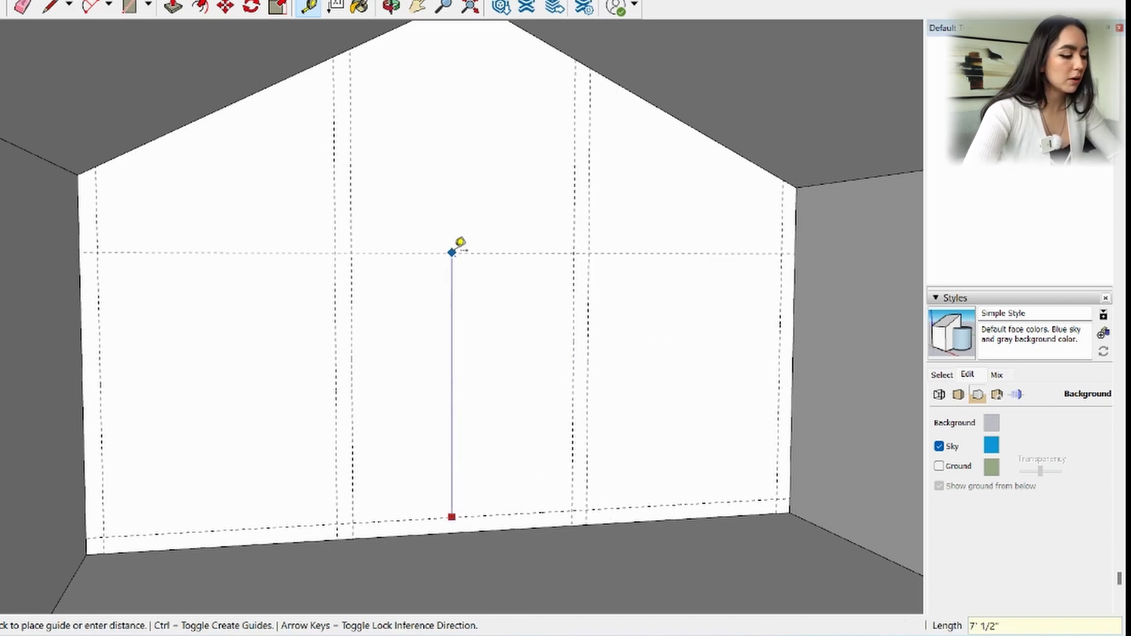
pyautogui.press('Return')
pyautogui.press('r')
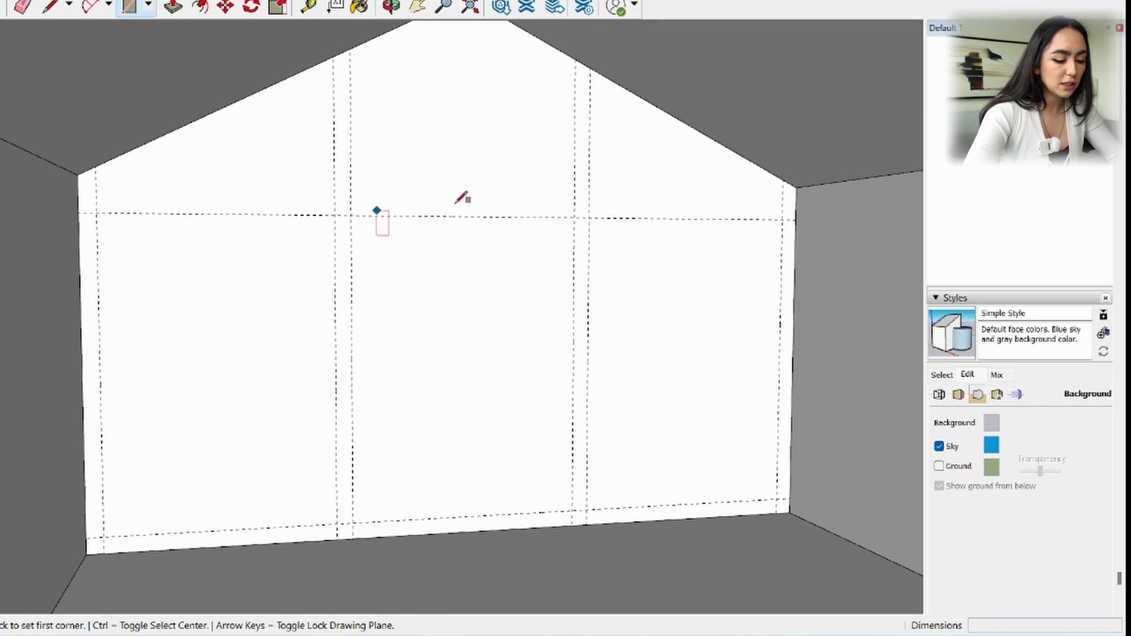
# Draw the right, middle and left window rectangles snapped to the guide intersections.
pyautogui.click(589, 217)
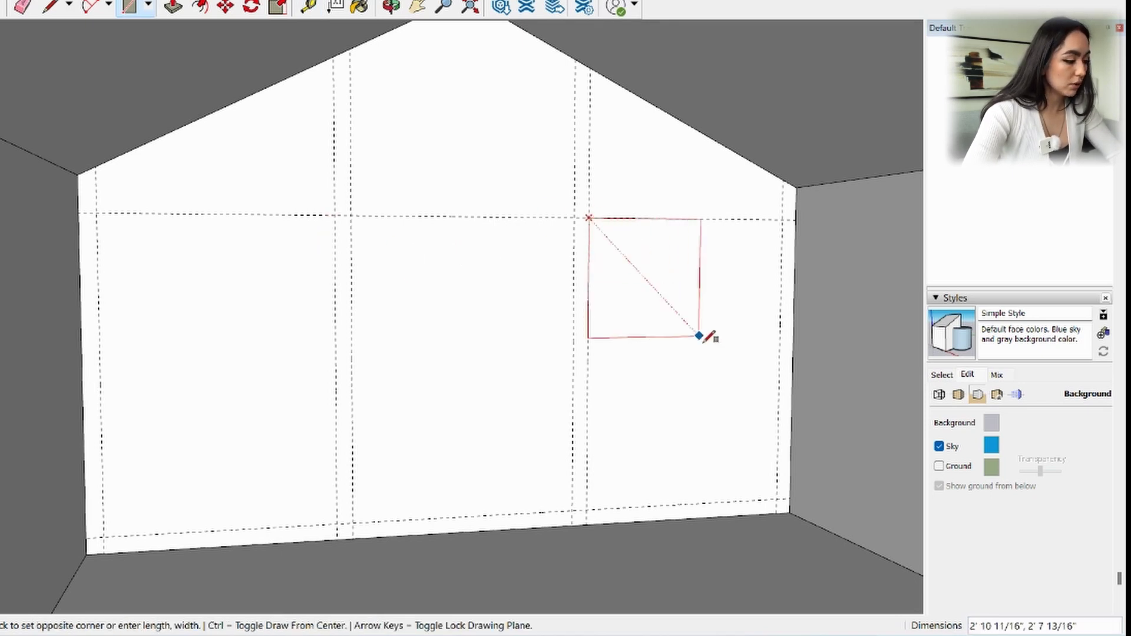
pyautogui.click(777, 498)
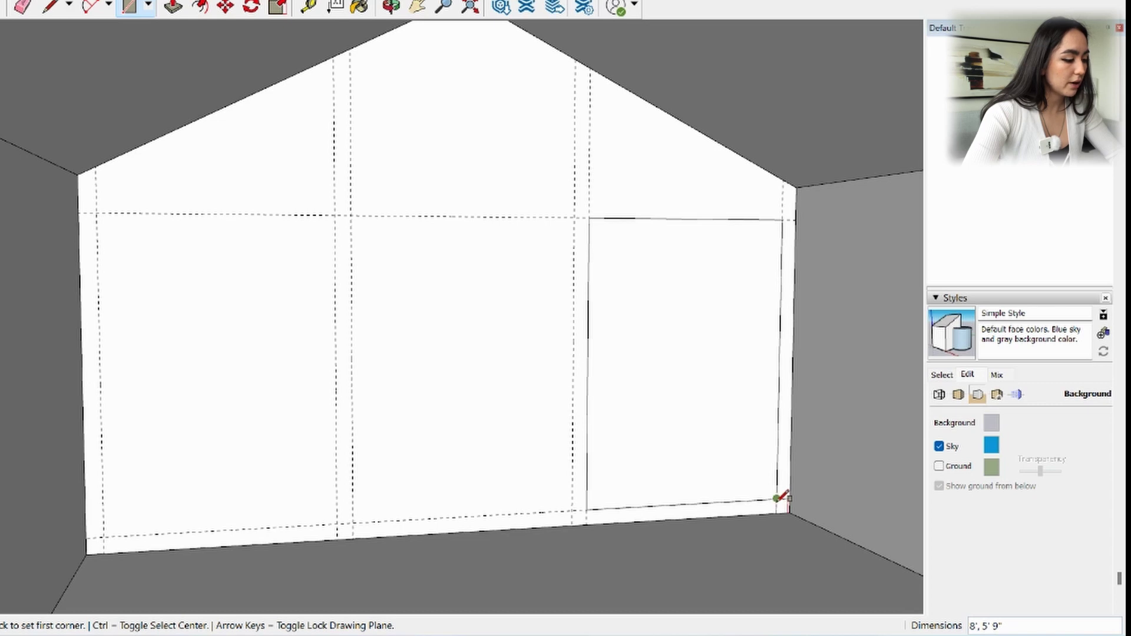
pyautogui.click(352, 215)
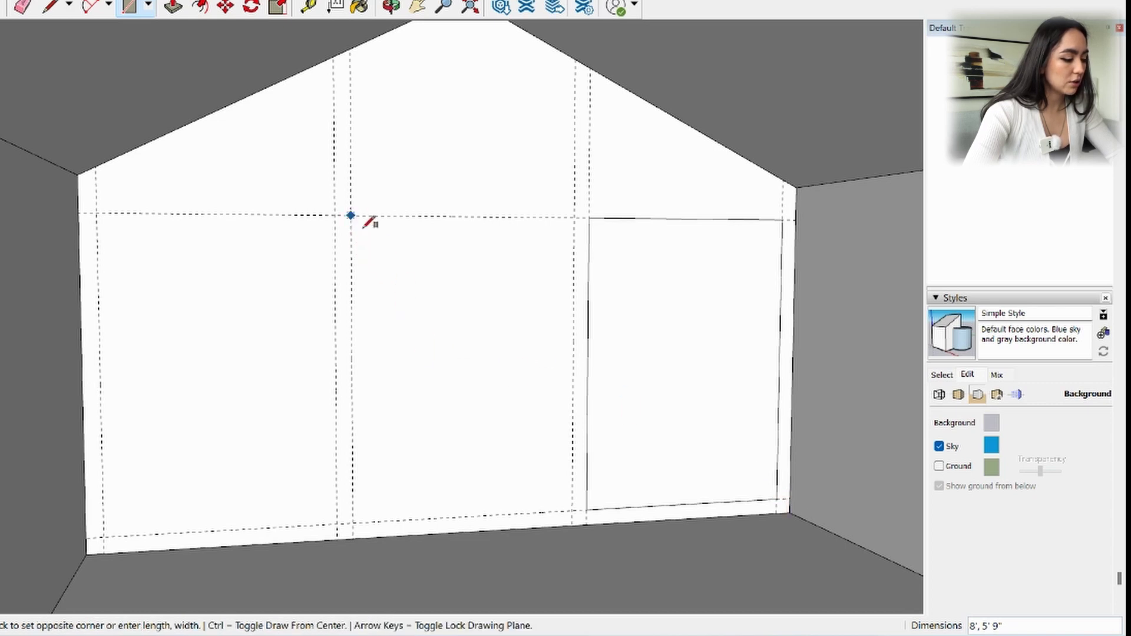
pyautogui.click(573, 510)
pyautogui.click(97, 212)
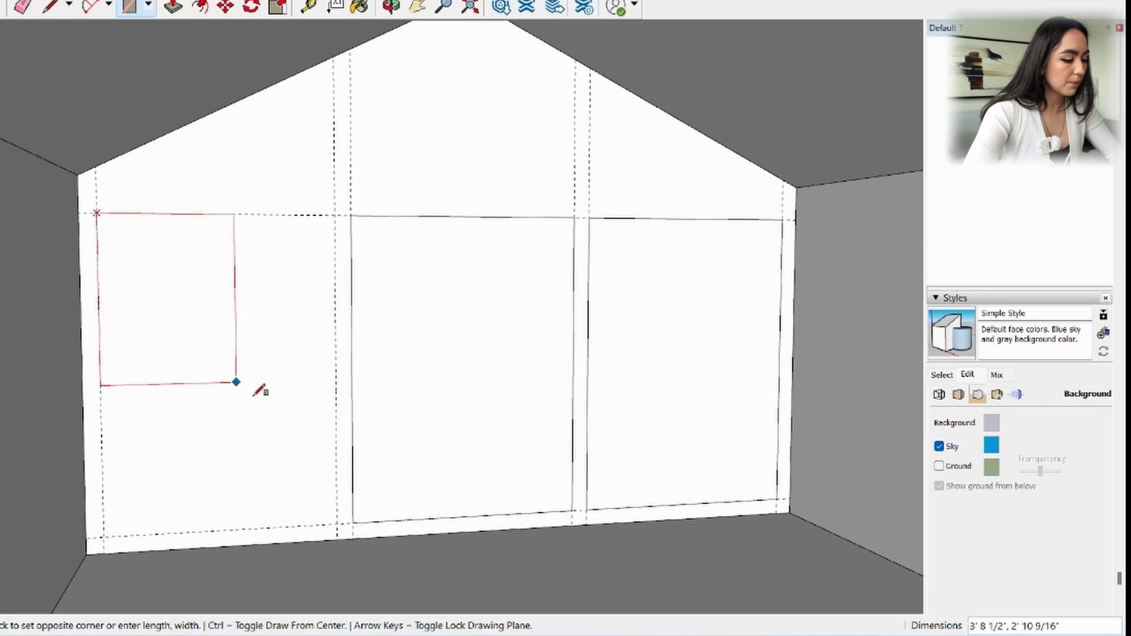
pyautogui.click(340, 522)
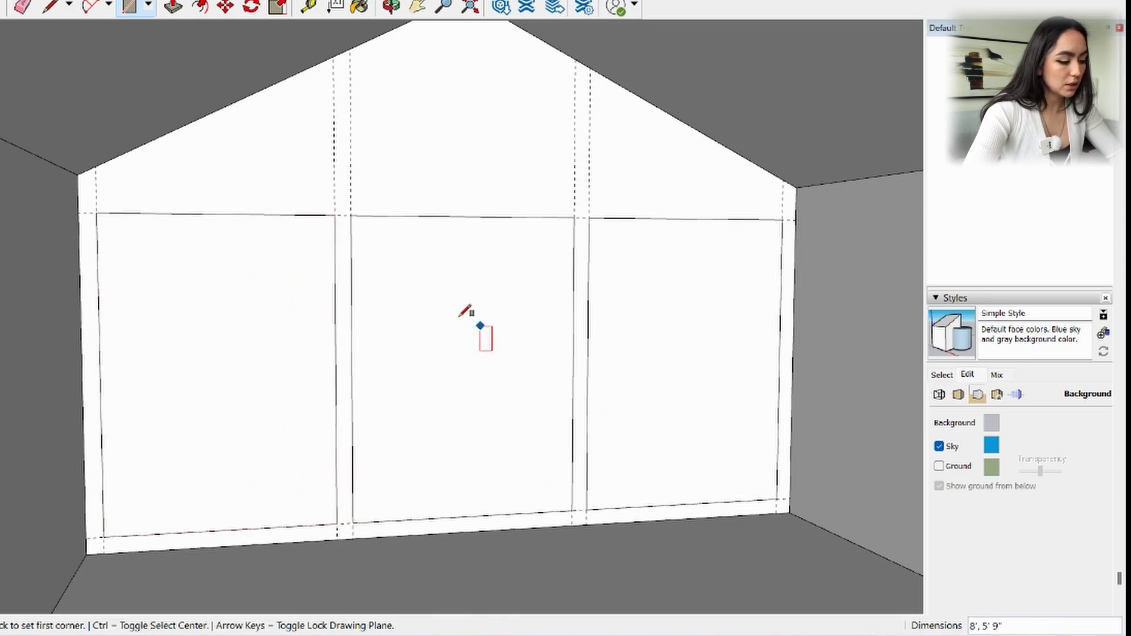
pyautogui.click(172, 7)
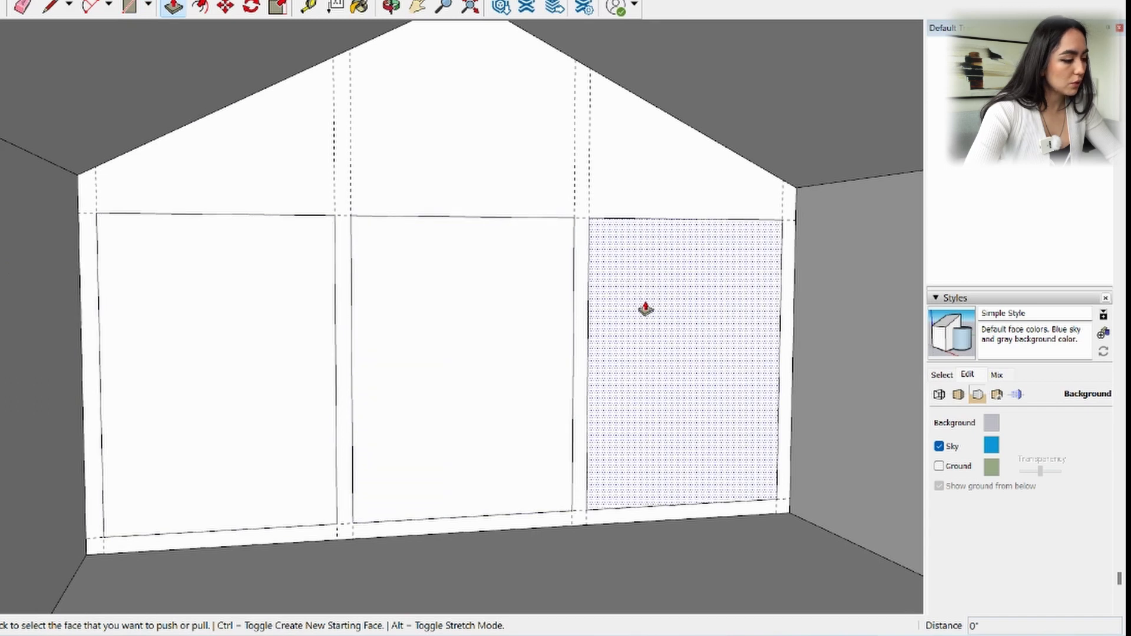
# Push the right window rectangle through the wall, then repeat for the middle and left windows.
pyautogui.click(646, 309)
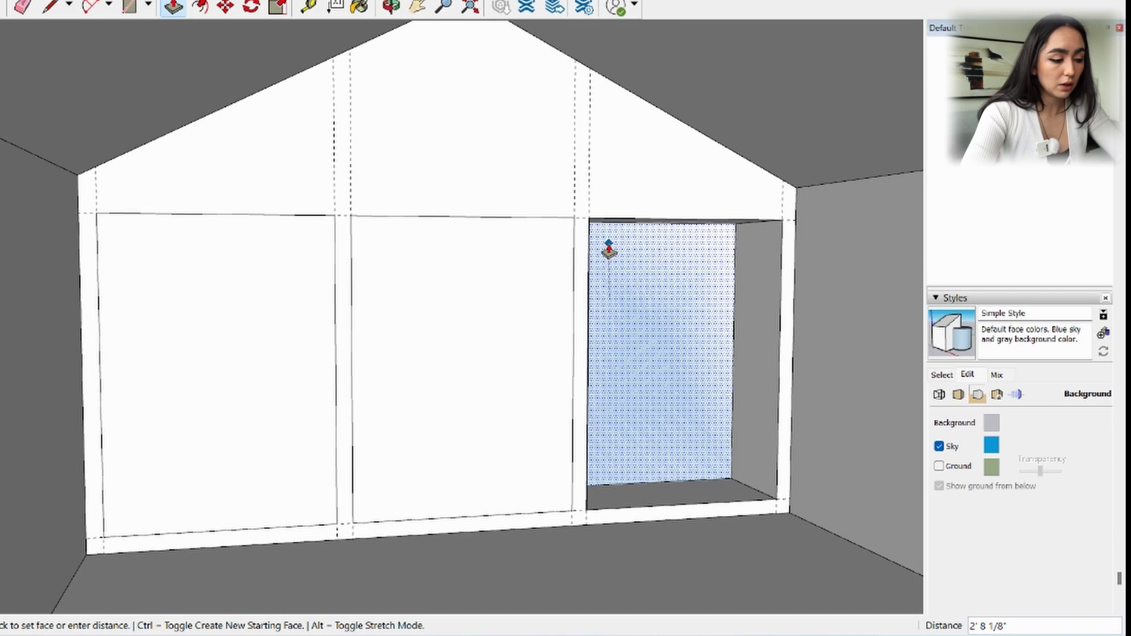
pyautogui.click(597, 268)
pyautogui.doubleClick(500, 305)
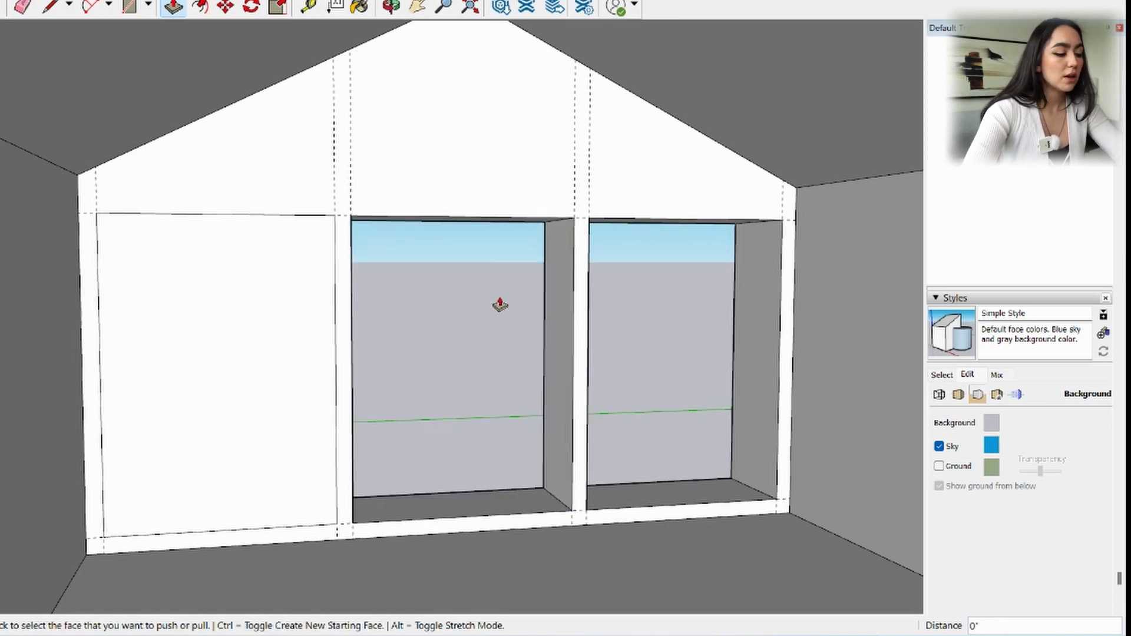
pyautogui.doubleClick(239, 297)
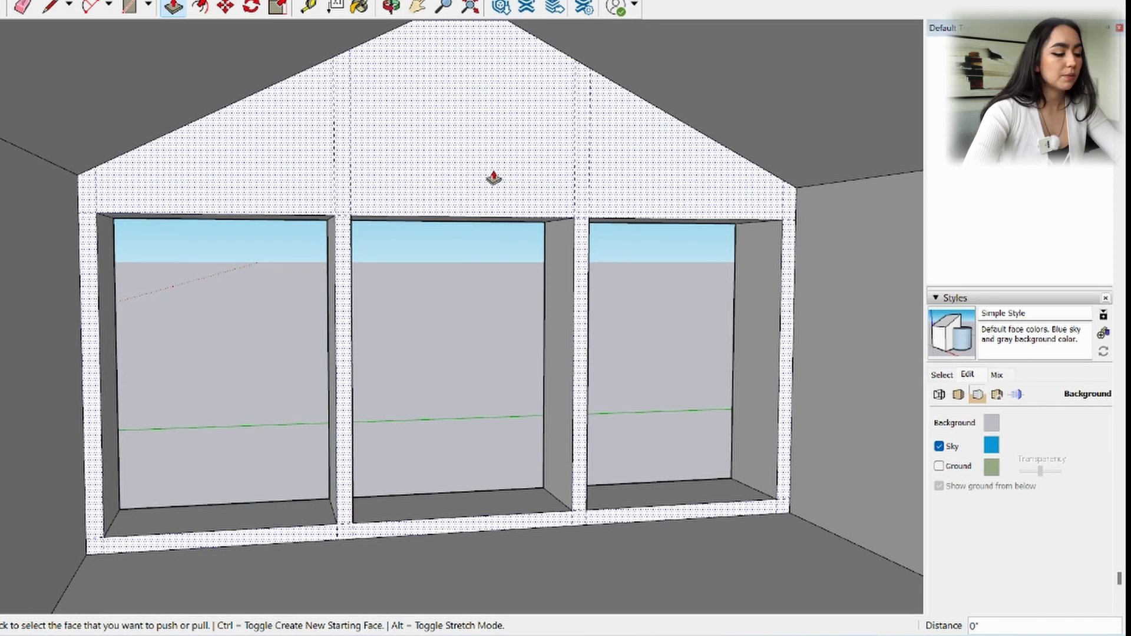
# Push the window wall's inner face back 1' 11 13/16" so the window reveals become thin.
pyautogui.scroll(3, 588, 391)
pyautogui.moveTo(752, 487); pyautogui.dragTo(834, 464, button='middle')
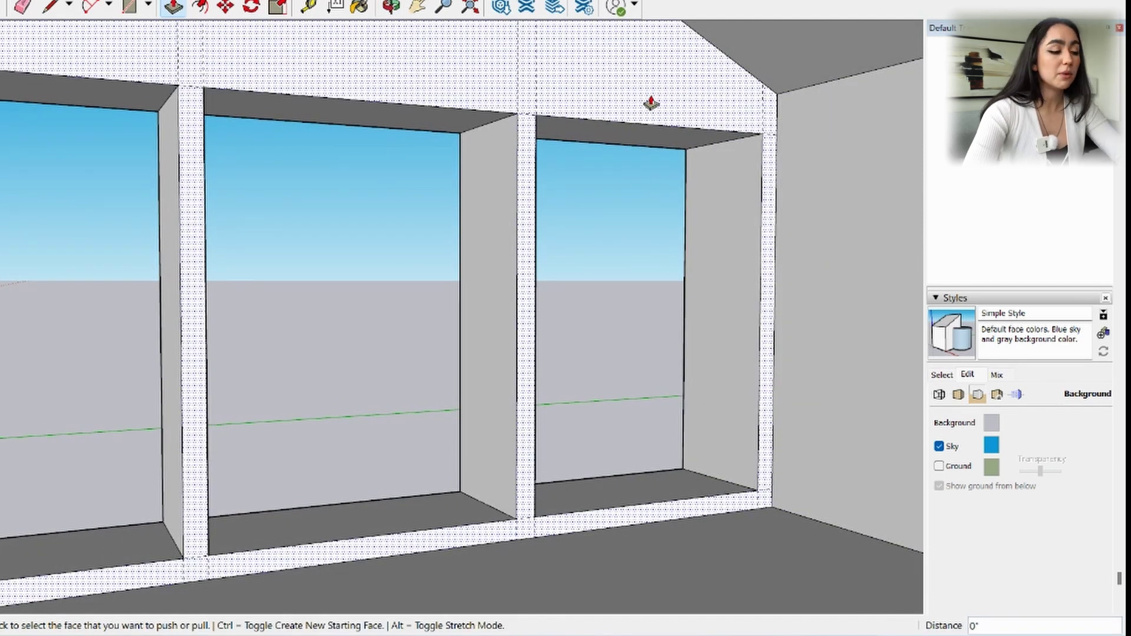
pyautogui.click(651, 104)
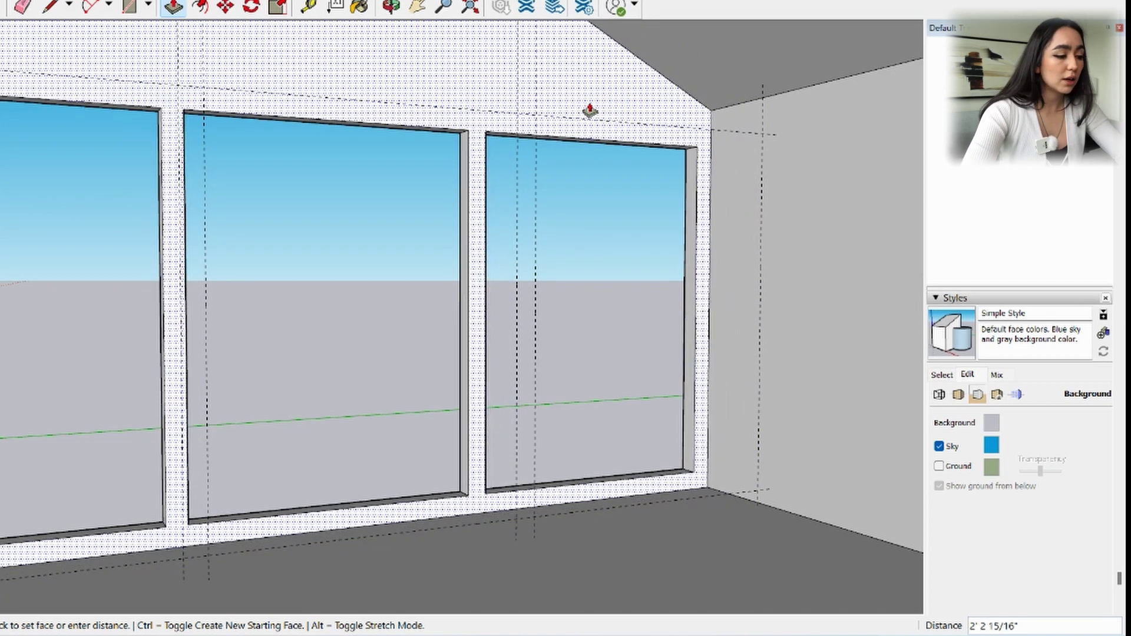
pyautogui.click(596, 110)
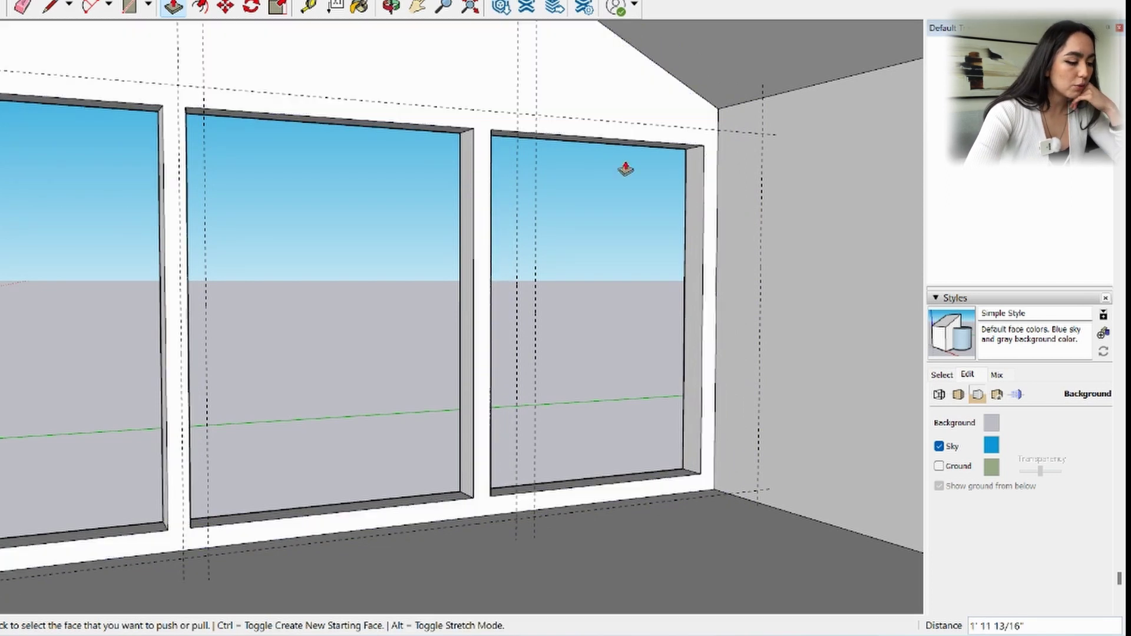
pyautogui.scroll(-1, 630, 184)
pyautogui.moveTo(638, 194); pyautogui.dragTo(358, 182, button='middle')
pyautogui.scroll(-6, 462, 195)
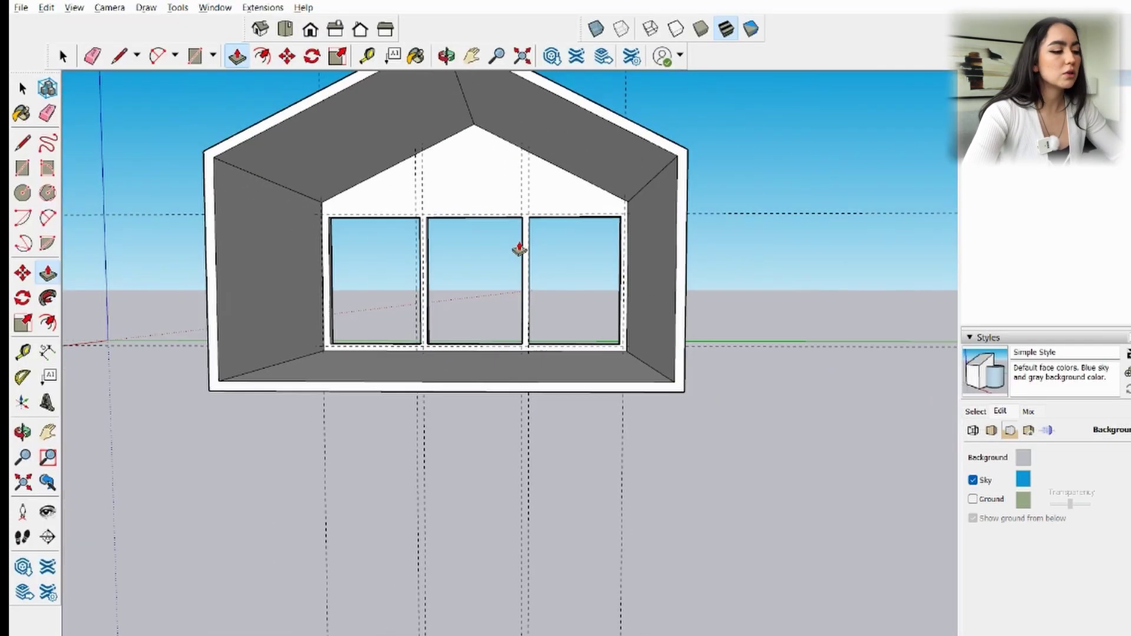
# Delete all guide lines with Edit > Delete Guides, viewing the whole house front-on.
pyautogui.moveTo(519, 250); pyautogui.dragTo(516, 244, button='middle')
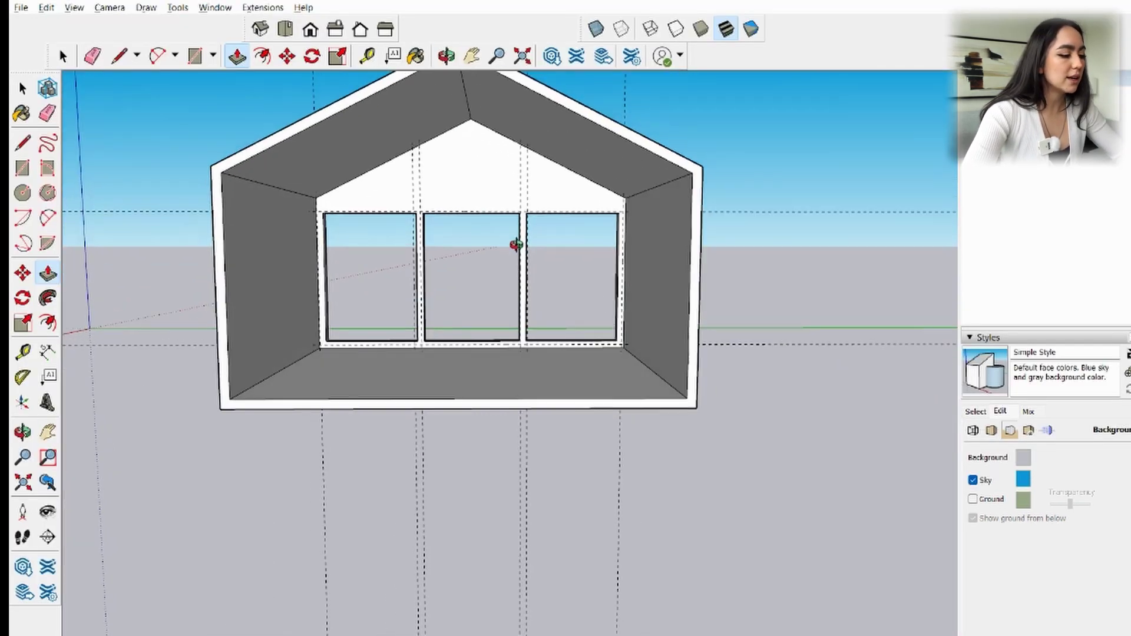
pyautogui.scroll(5, 520, 303)
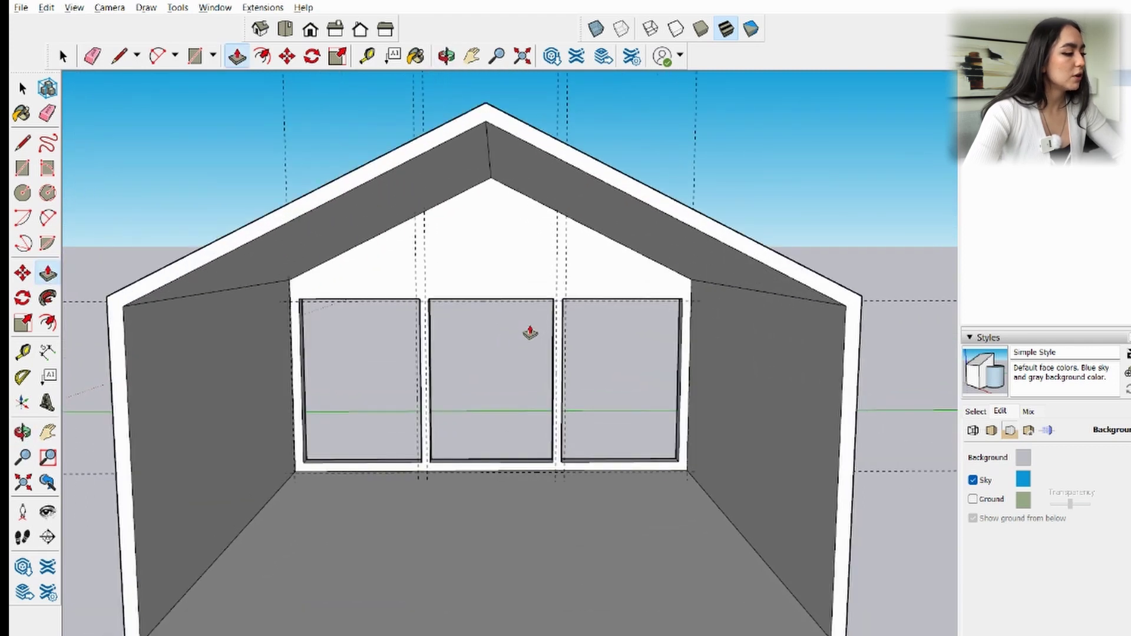
pyautogui.scroll(-3, 530, 333)
pyautogui.moveTo(519, 323); pyautogui.dragTo(528, 290, button='middle')
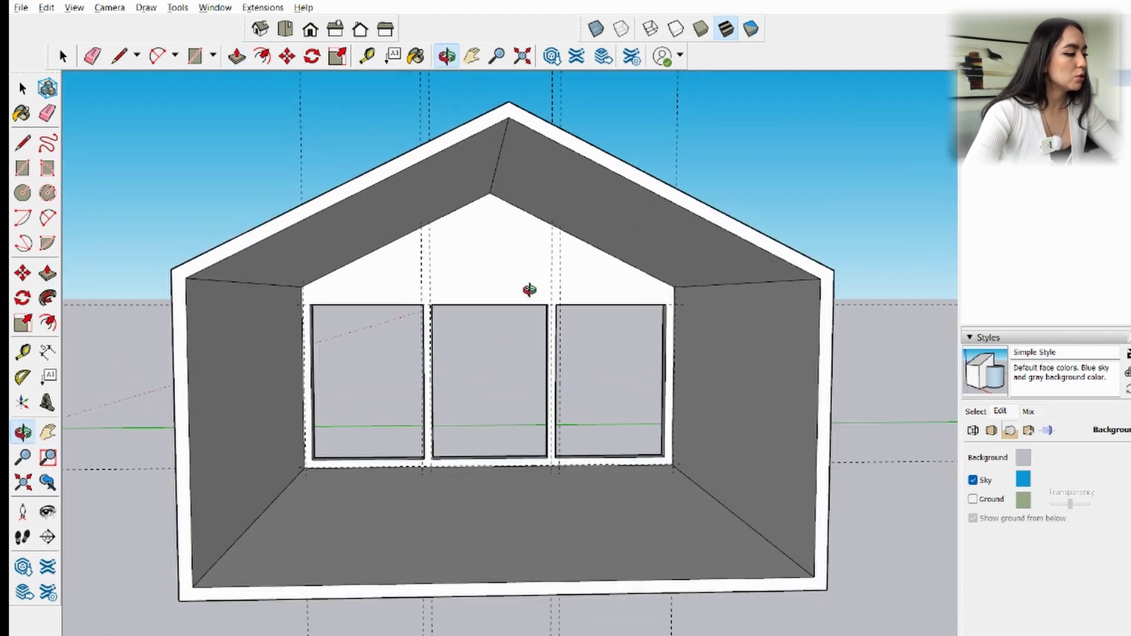
pyautogui.click(47, 8)
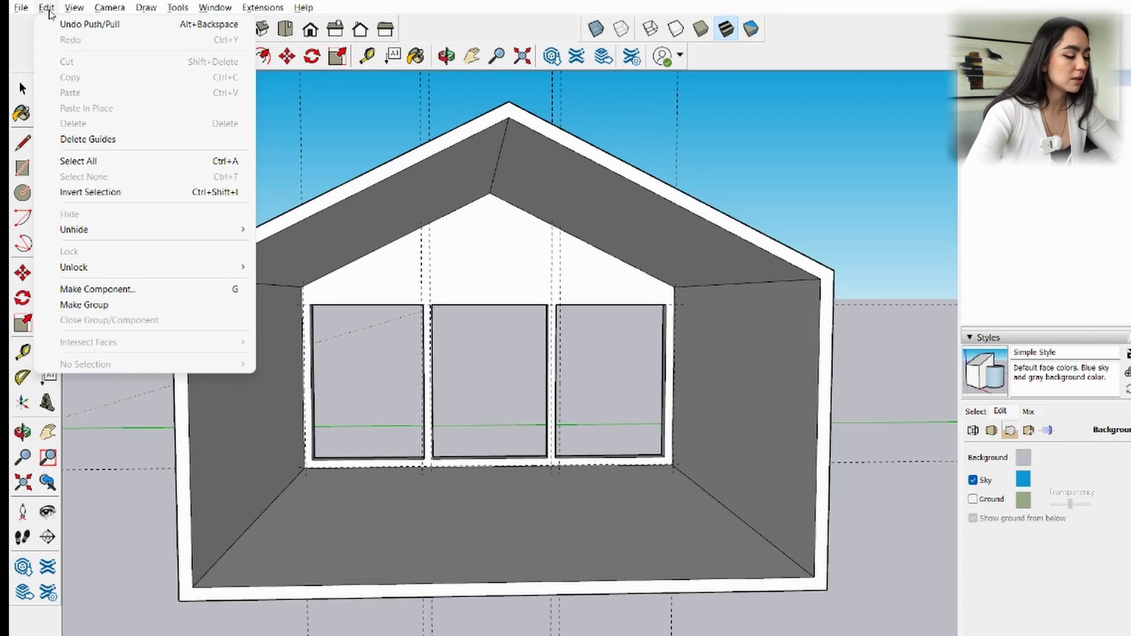
pyautogui.click(81, 142)
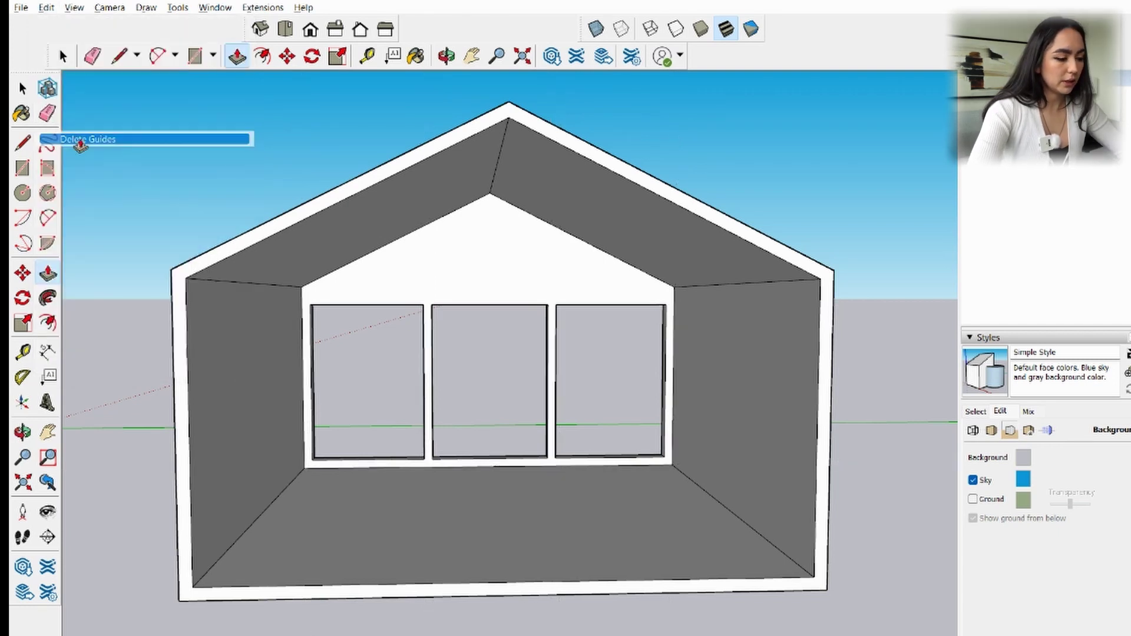
pyautogui.click(23, 90)
# In the Materials panel, toggle Edit and Select, then show the collections dropdown.
pyautogui.moveTo(108, 171); pyautogui.dragTo(458, 348, button='middle')
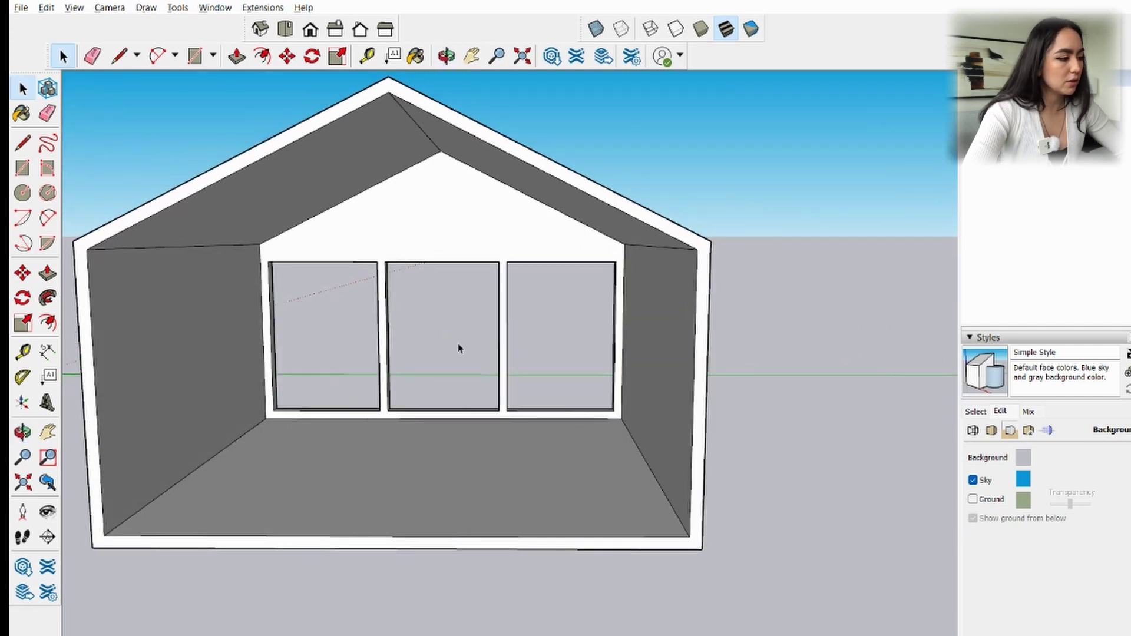
pyautogui.scroll(10, 1013, 295)
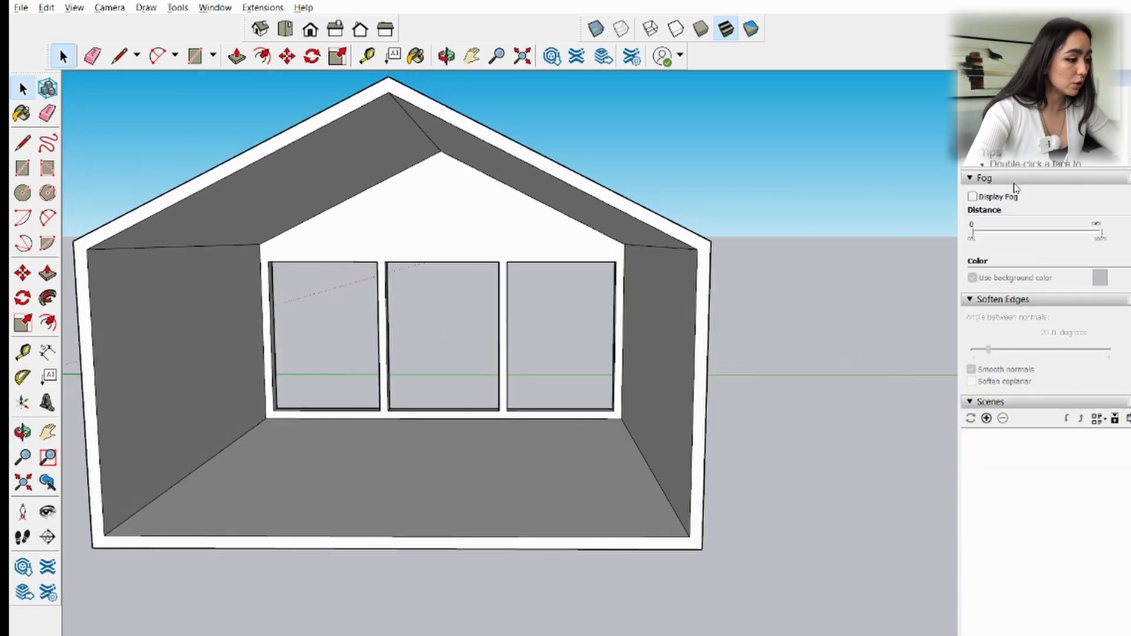
pyautogui.scroll(3, 1012, 198)
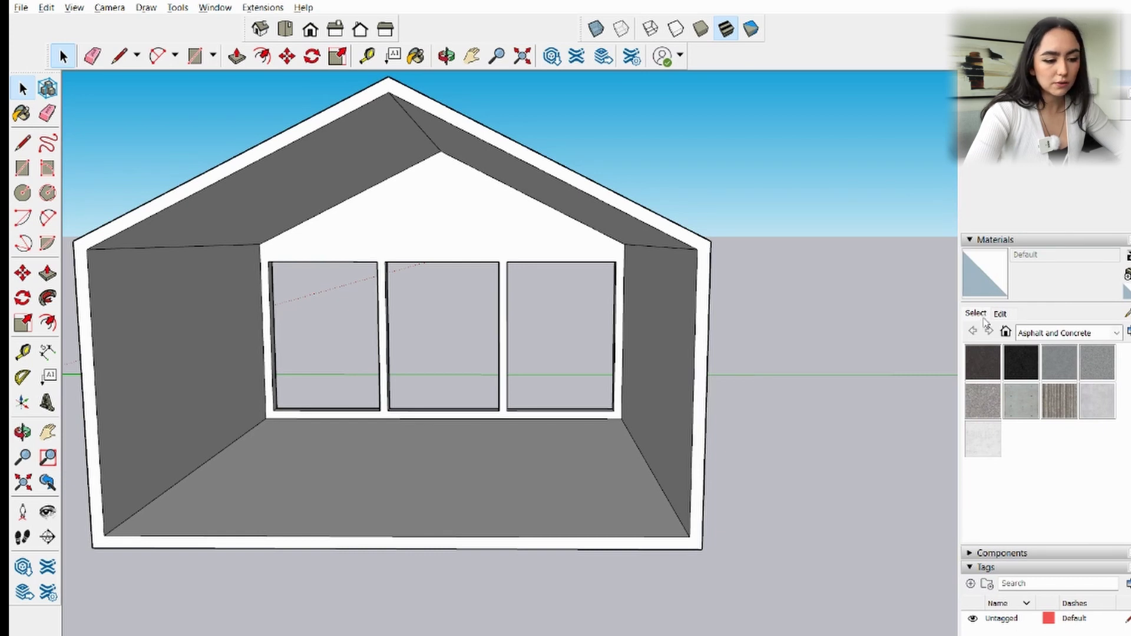
pyautogui.click(1000, 314)
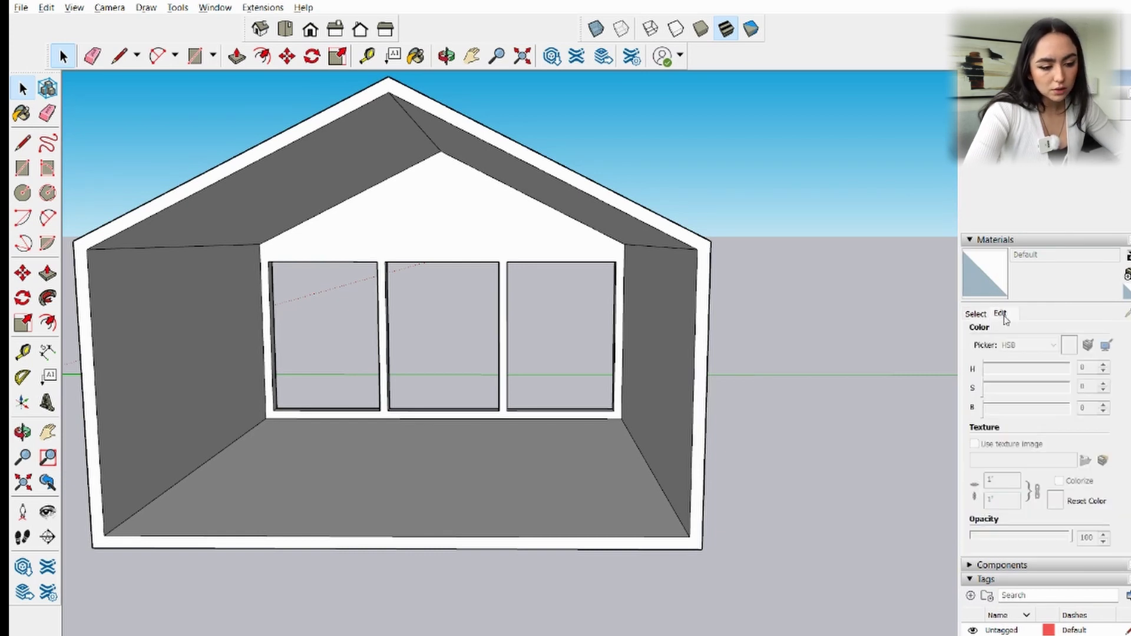
pyautogui.click(975, 313)
pyautogui.click(1115, 333)
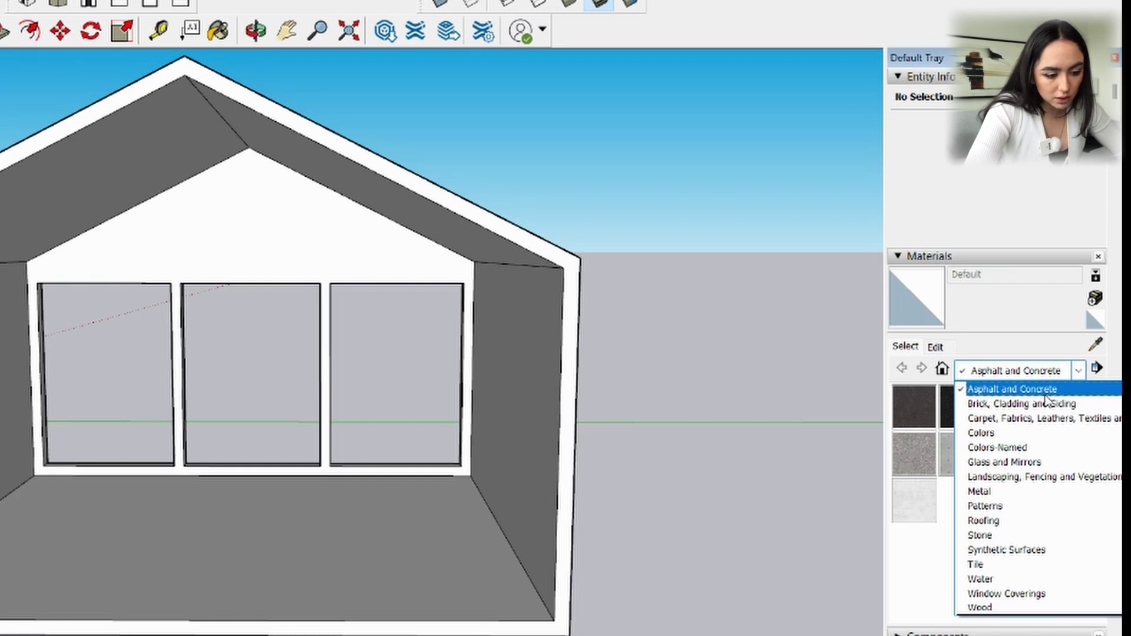
# Paint the interior floor with Polished Concrete Old from the Asphalt and Concrete collection.
pyautogui.click(1045, 393)
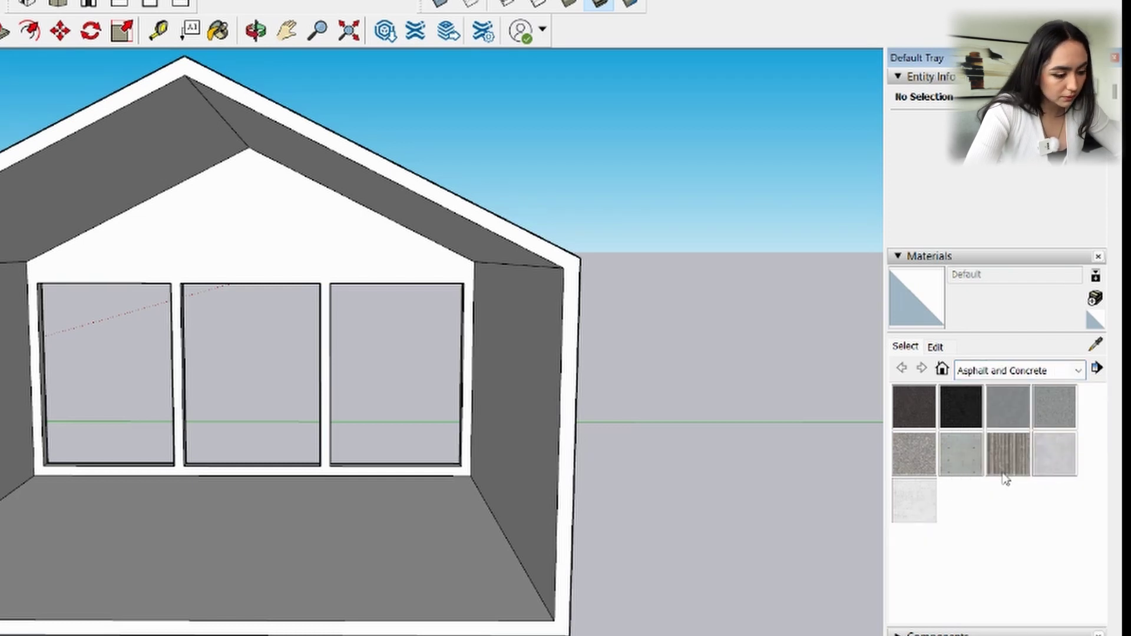
pyautogui.click(918, 502)
pyautogui.scroll(2, 342, 543)
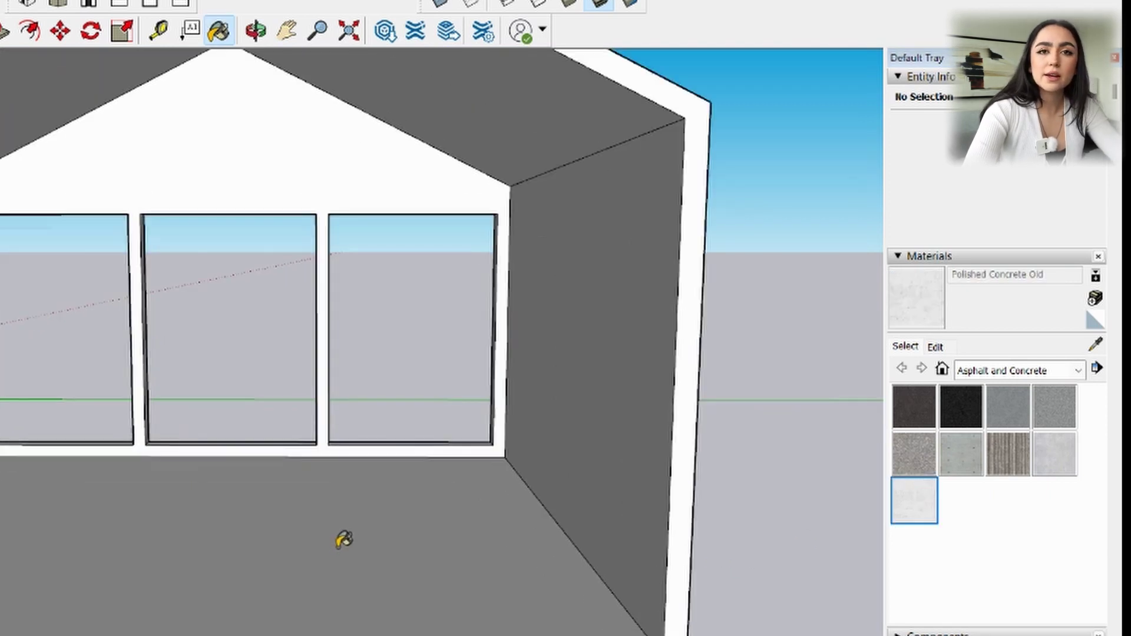
pyautogui.scroll(-3, 347, 537)
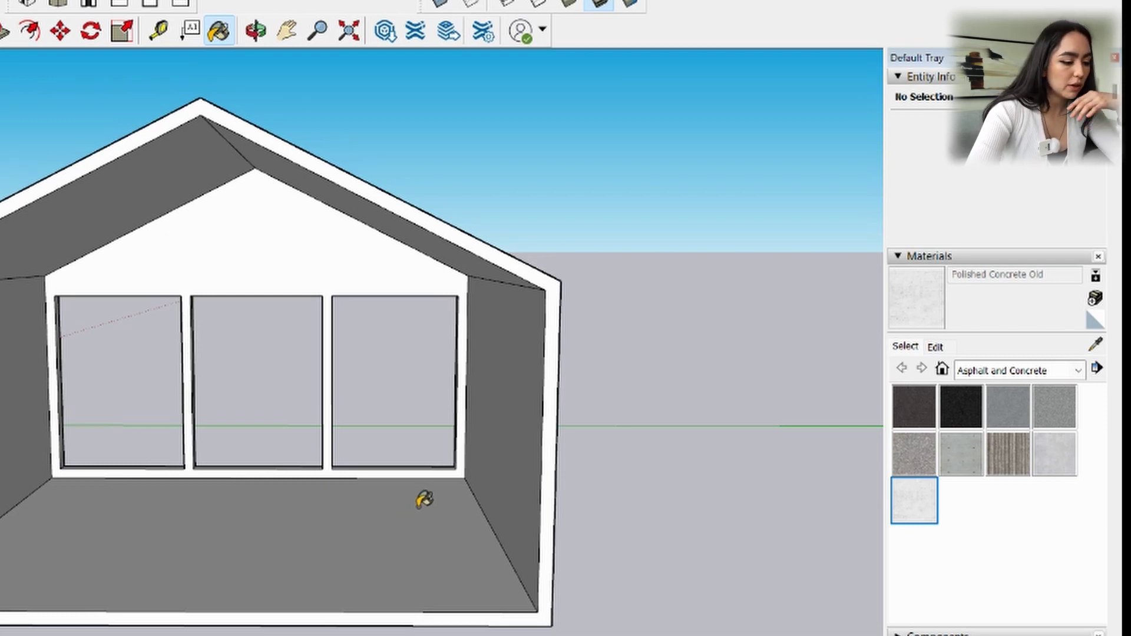
pyautogui.scroll(-3, 424, 500)
pyautogui.moveTo(424, 500)
pyautogui.mouseDown(button='middle')
pyautogui.moveTo(404, 566)
pyautogui.moveTo(404, 630)
pyautogui.mouseUp(button='middle')
pyautogui.scroll(3, 334, 545)
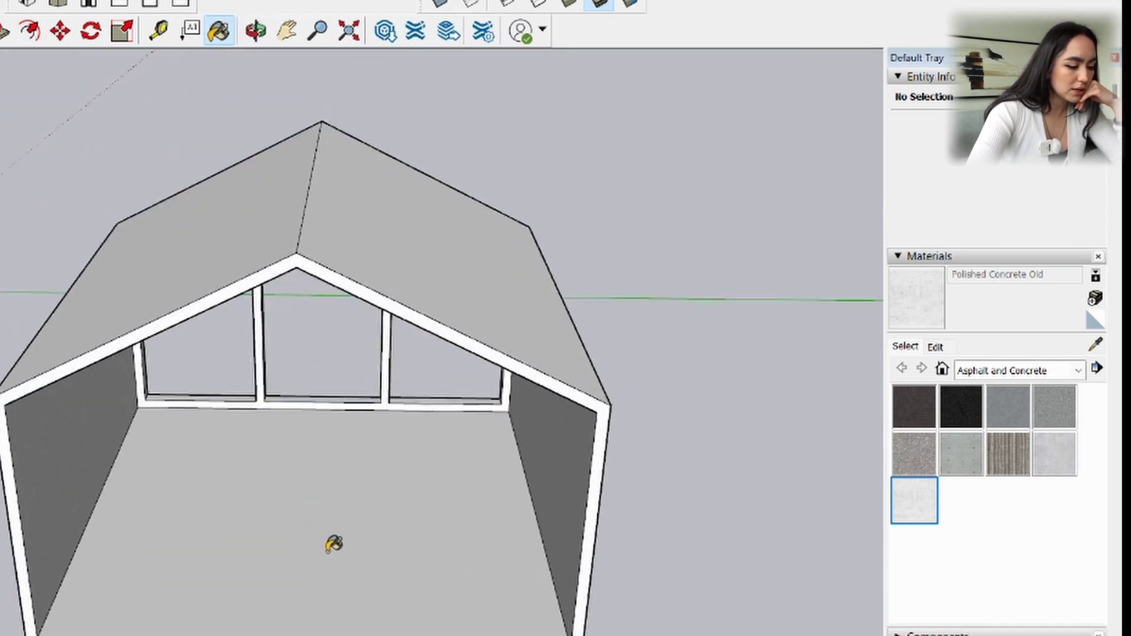
pyautogui.scroll(5, 334, 530)
pyautogui.click(364, 461)
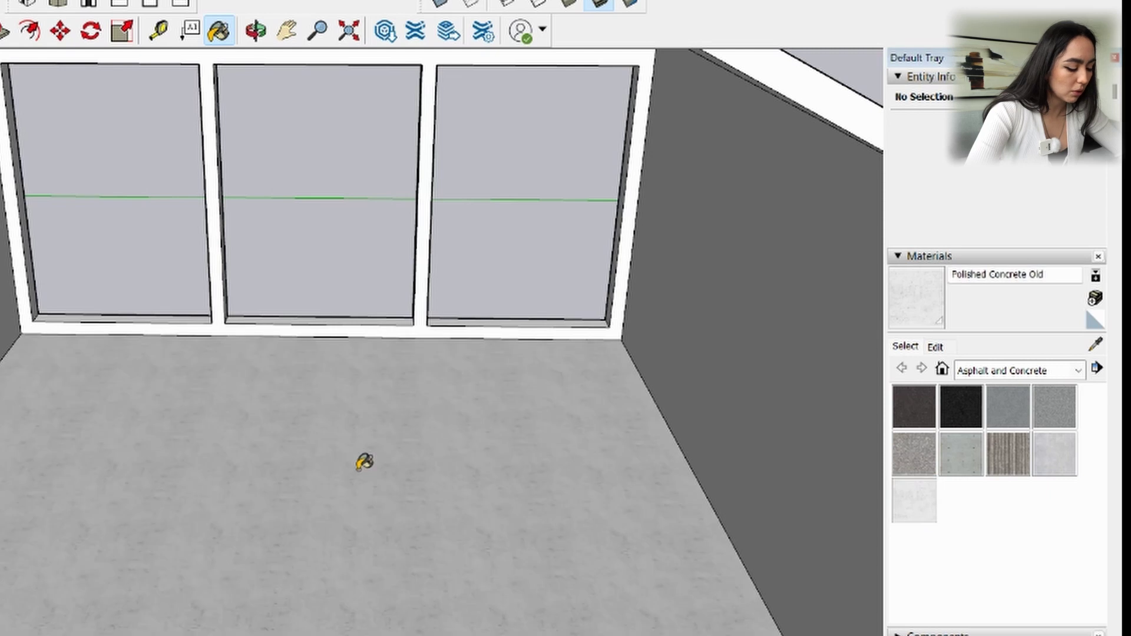
pyautogui.scroll(-3, 364, 461)
pyautogui.moveTo(363, 464)
pyautogui.mouseDown(button='middle')
pyautogui.moveTo(338, 586)
pyautogui.moveTo(433, 535)
pyautogui.moveTo(525, 454)
pyautogui.moveTo(285, 518)
pyautogui.moveTo(232, 366)
pyautogui.moveTo(421, 488)
pyautogui.moveTo(371, 366)
pyautogui.moveTo(371, 421)
pyautogui.moveTo(400, 372)
pyautogui.mouseUp(button='middle')
pyautogui.scroll(5, 353, 584)
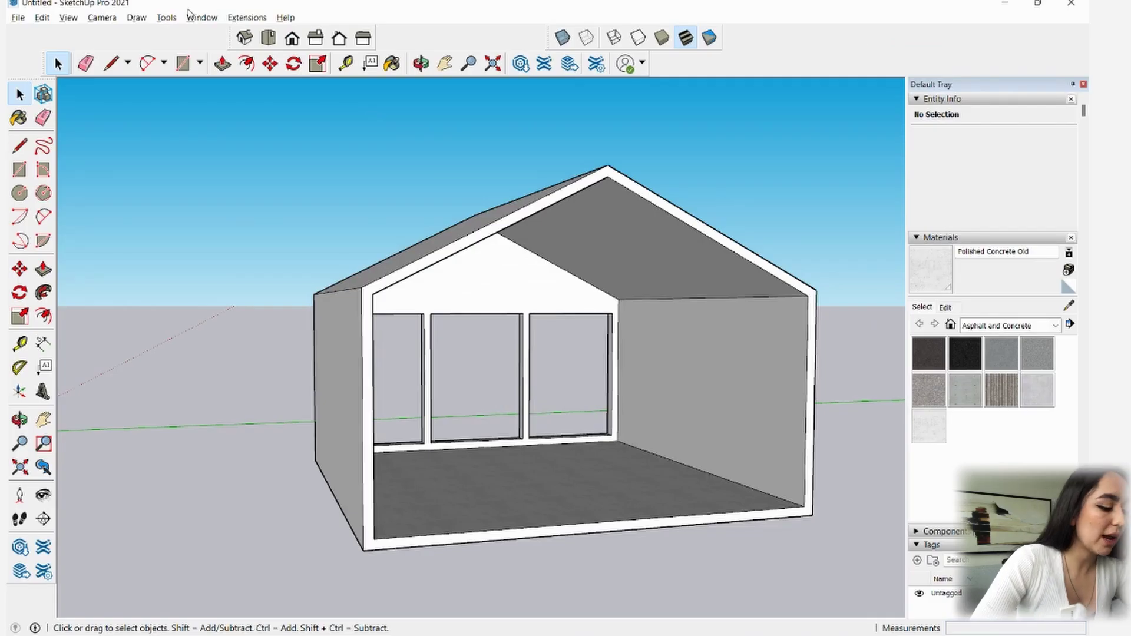
# Open the 3D Warehouse from the Window menu.
pyautogui.click(190, 18)
pyautogui.click(241, 124)
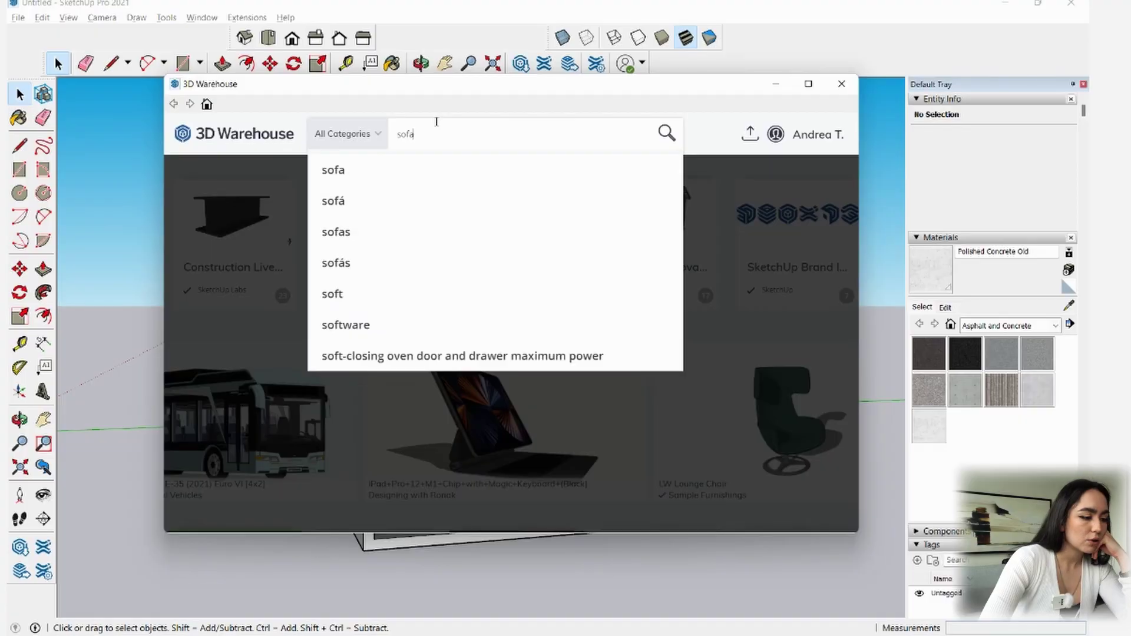
# Search 3D Warehouse for 'sofa' and load the Scruffy Infill sofa into the model.
pyautogui.write('a')
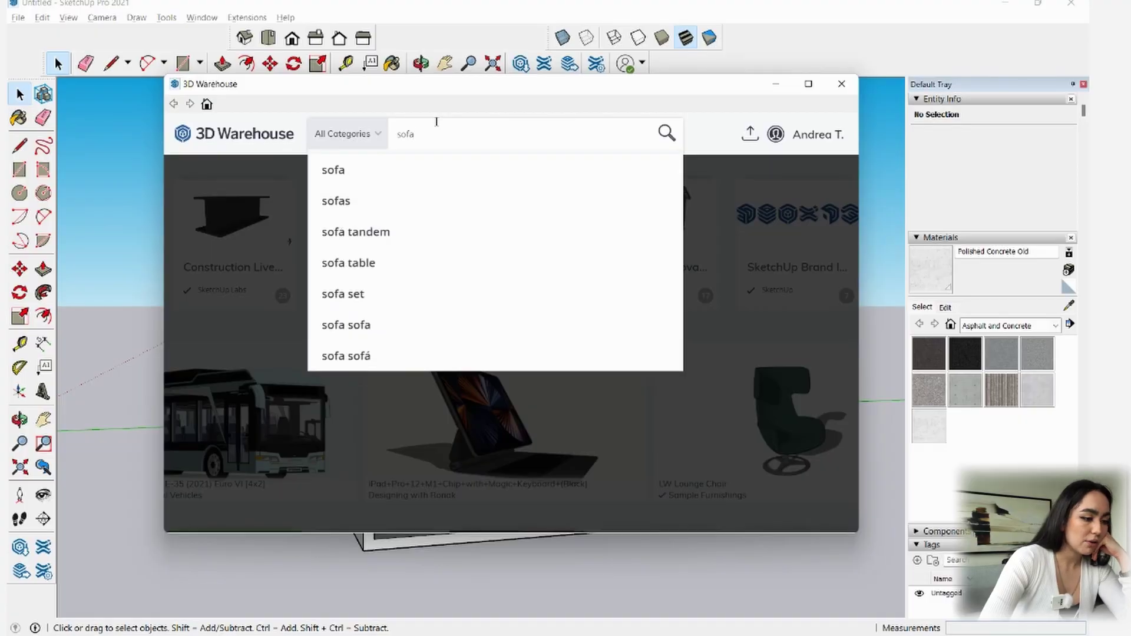
pyautogui.click(348, 170)
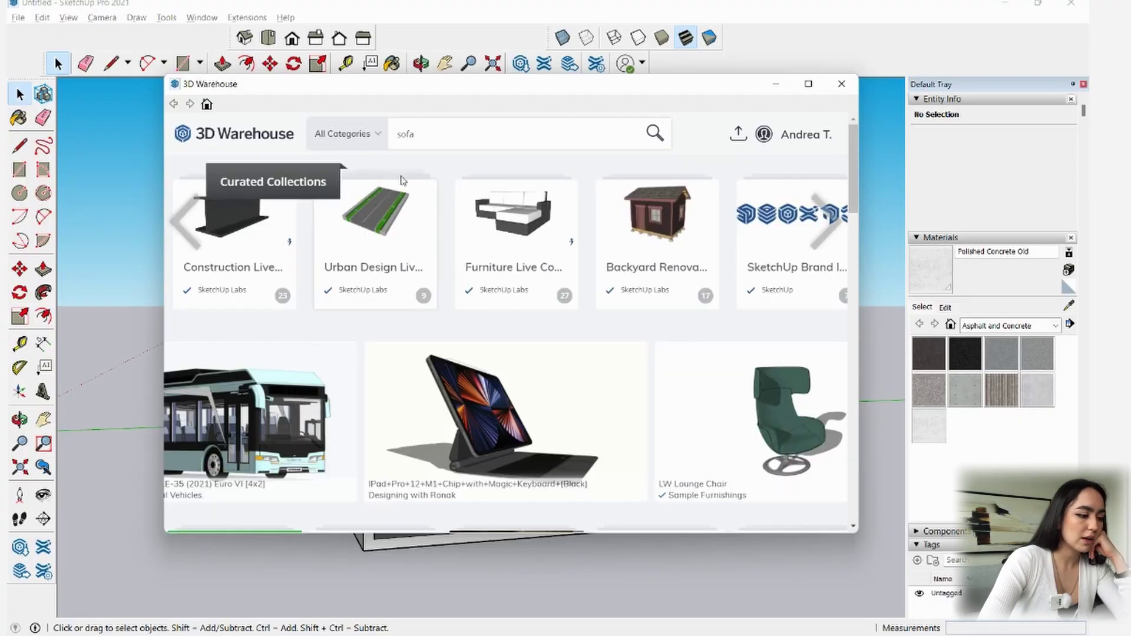
pyautogui.scroll(-15, 563, 315)
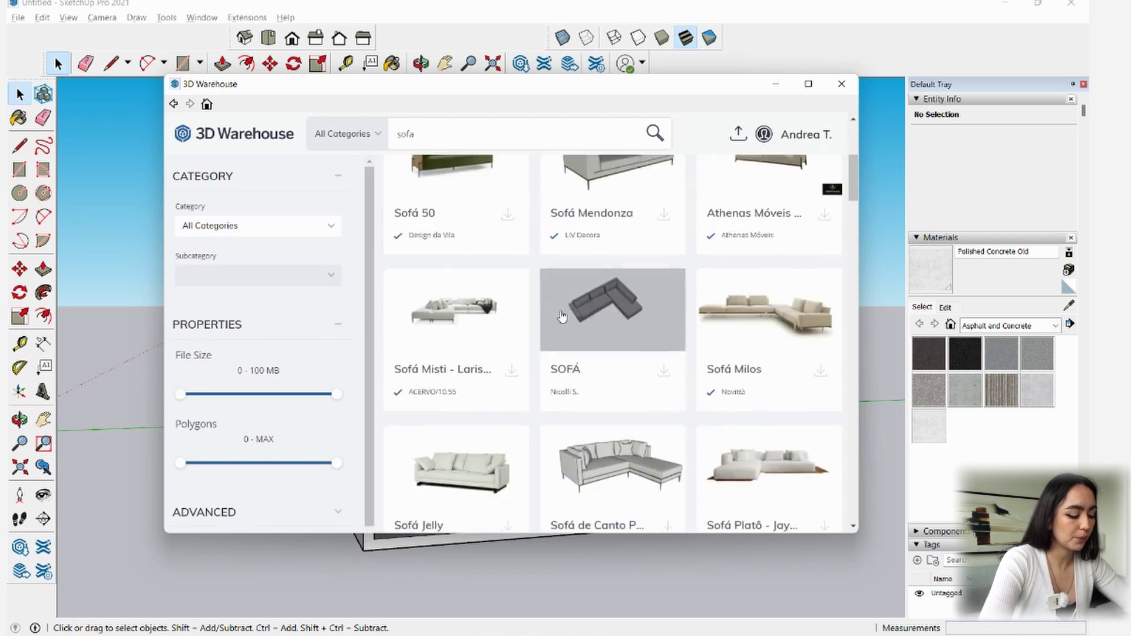
pyautogui.scroll(4, 589, 327)
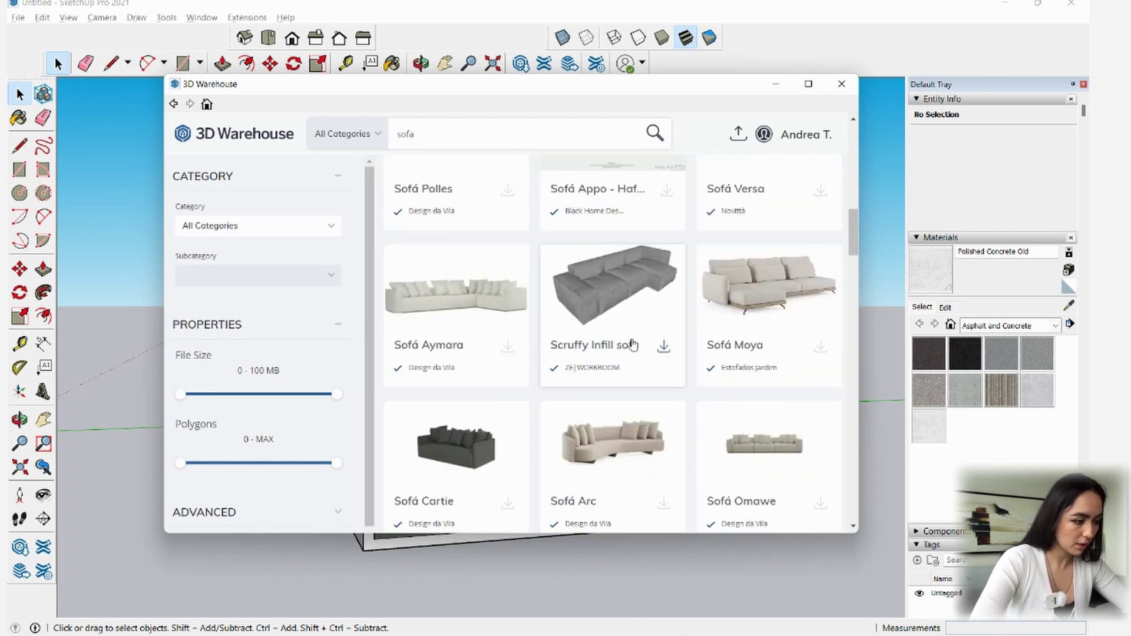
pyautogui.click(664, 349)
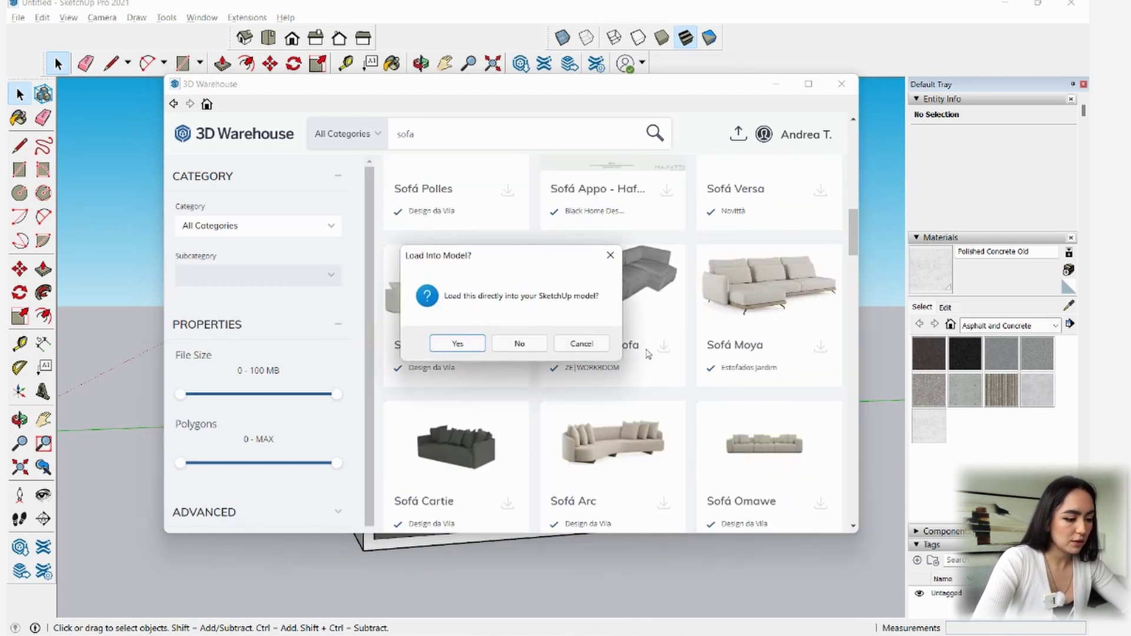
pyautogui.click(458, 344)
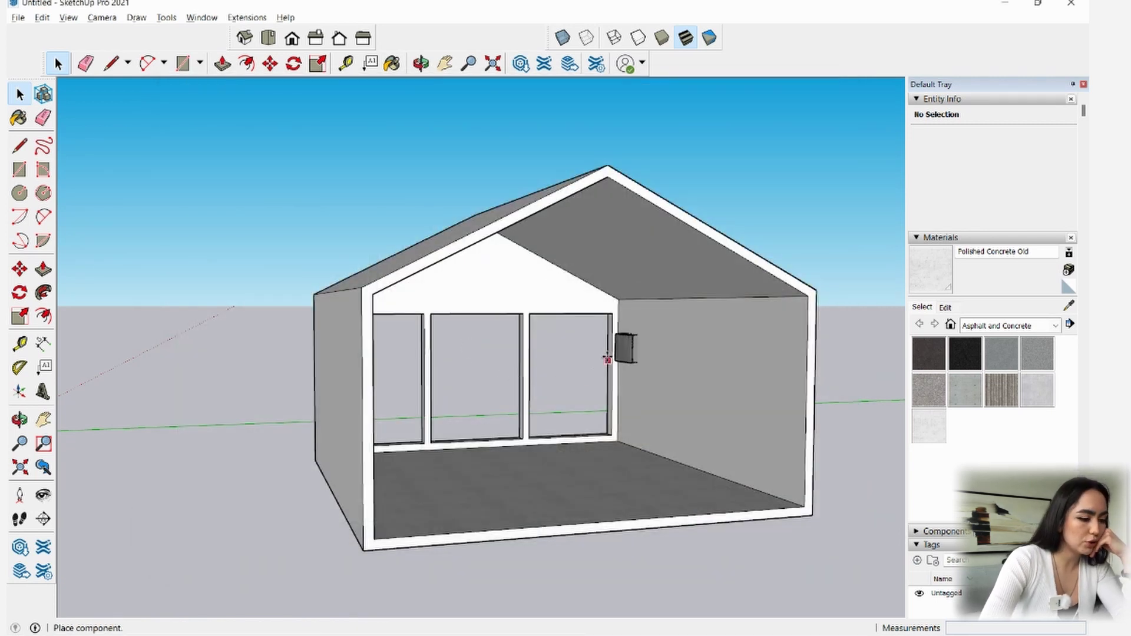
# Drop a Scruffy Infill sofa on the floor and place a copy on the room's right side.
pyautogui.scroll(-4, 501, 471)
pyautogui.click(497, 473)
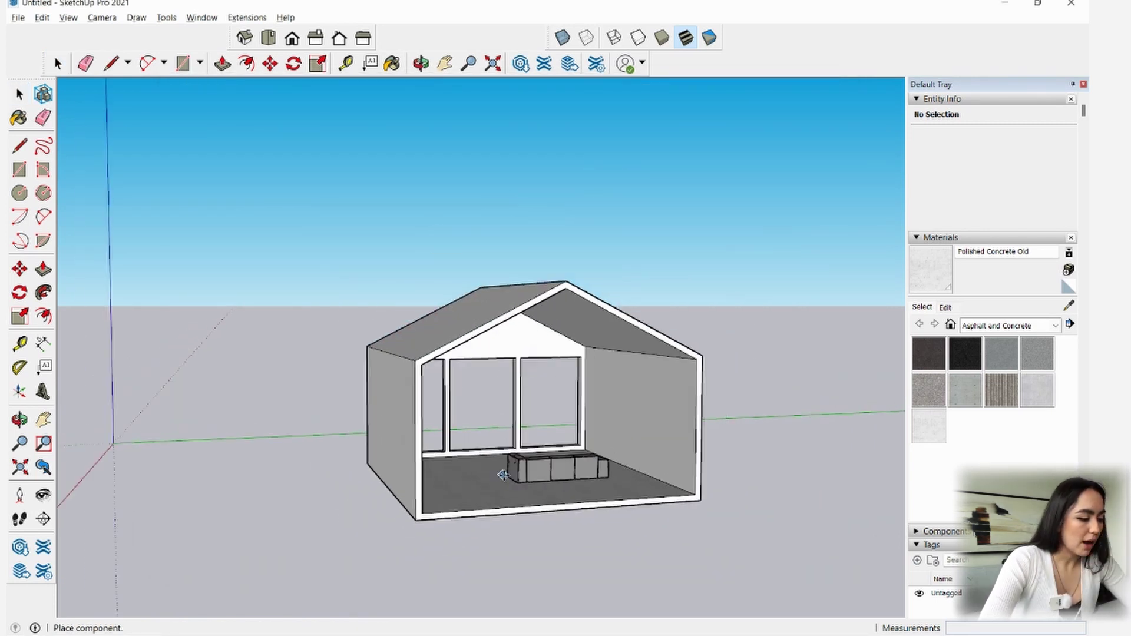
pyautogui.scroll(4, 522, 480)
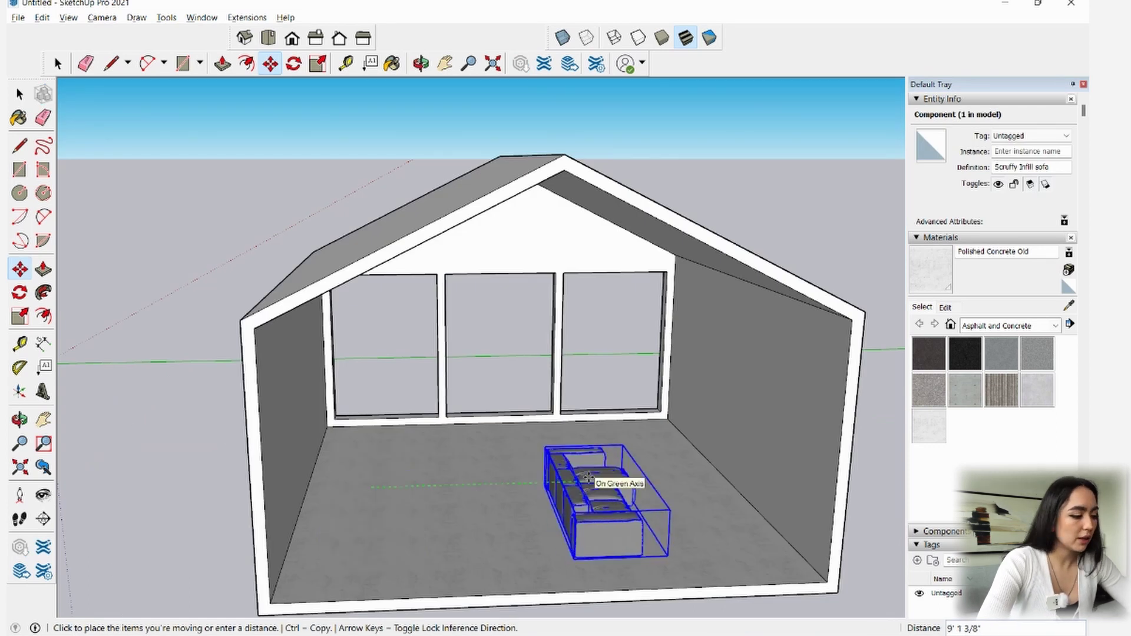
pyautogui.press('ctrl')
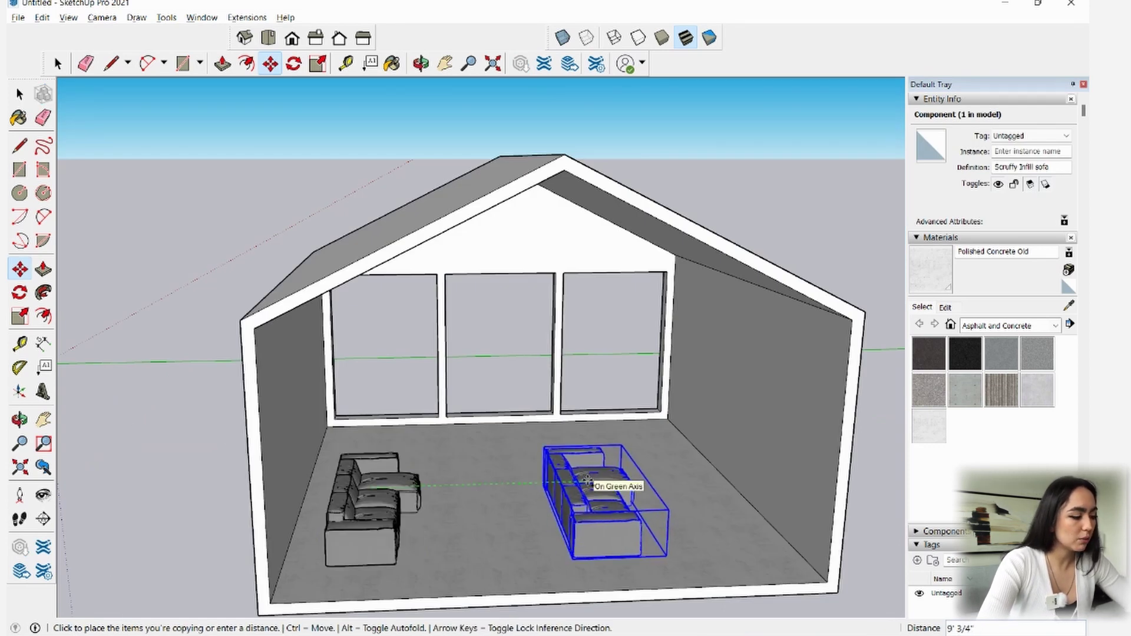
pyautogui.click(596, 480)
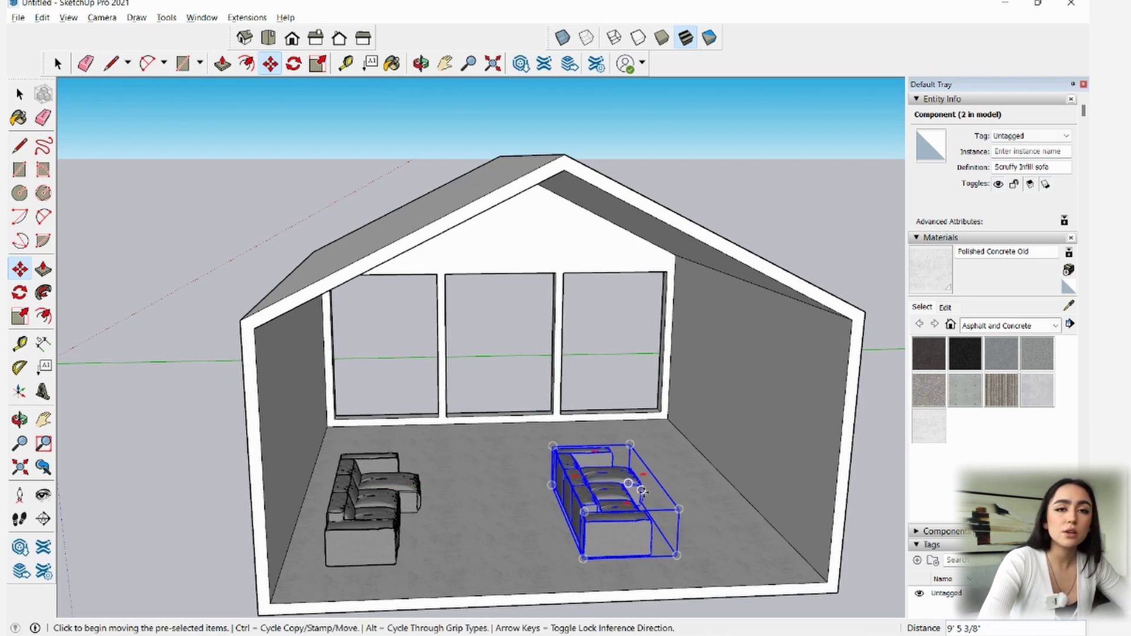
pyautogui.press('q')
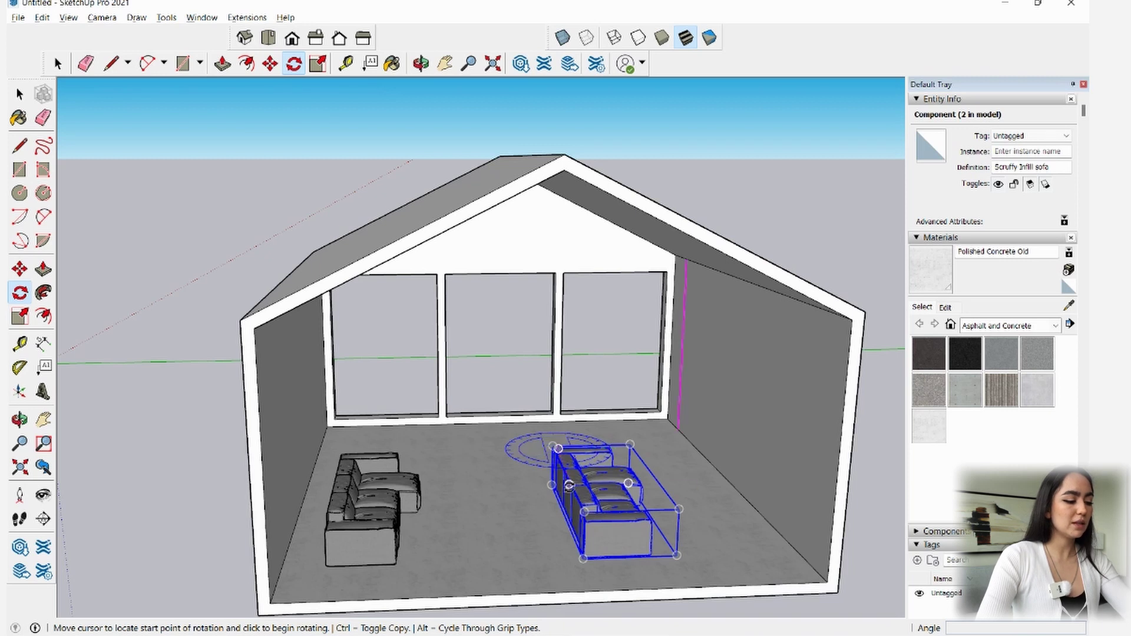
# Rotate the right-hand sofa 180° about its back corner so it faces the first sofa.
pyautogui.click(561, 449)
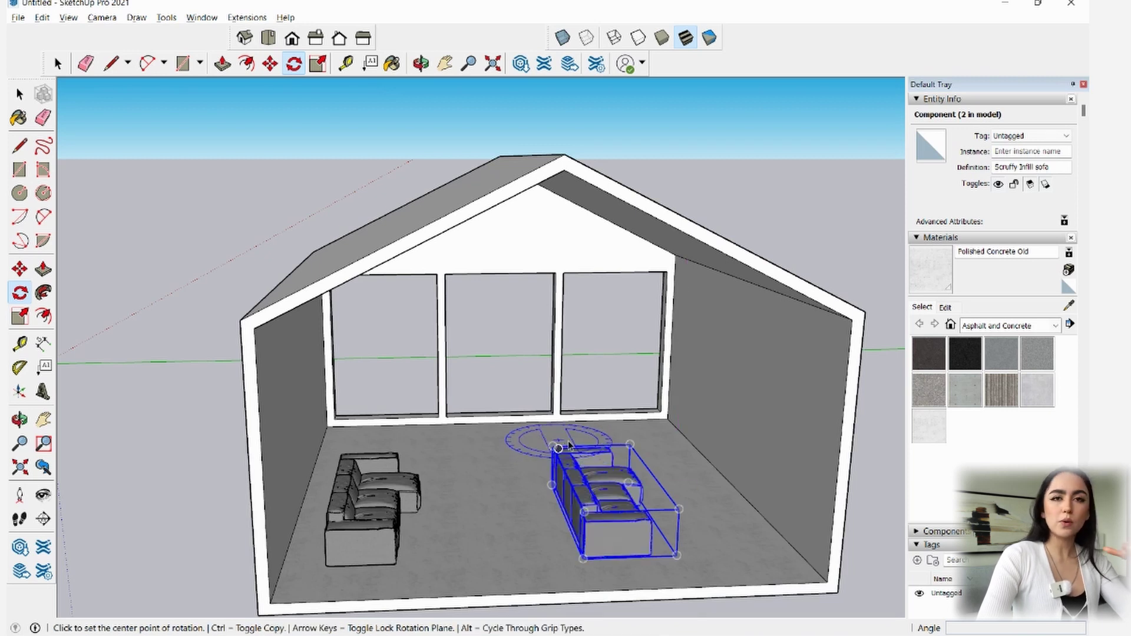
pyautogui.press('space')
pyautogui.press('q')
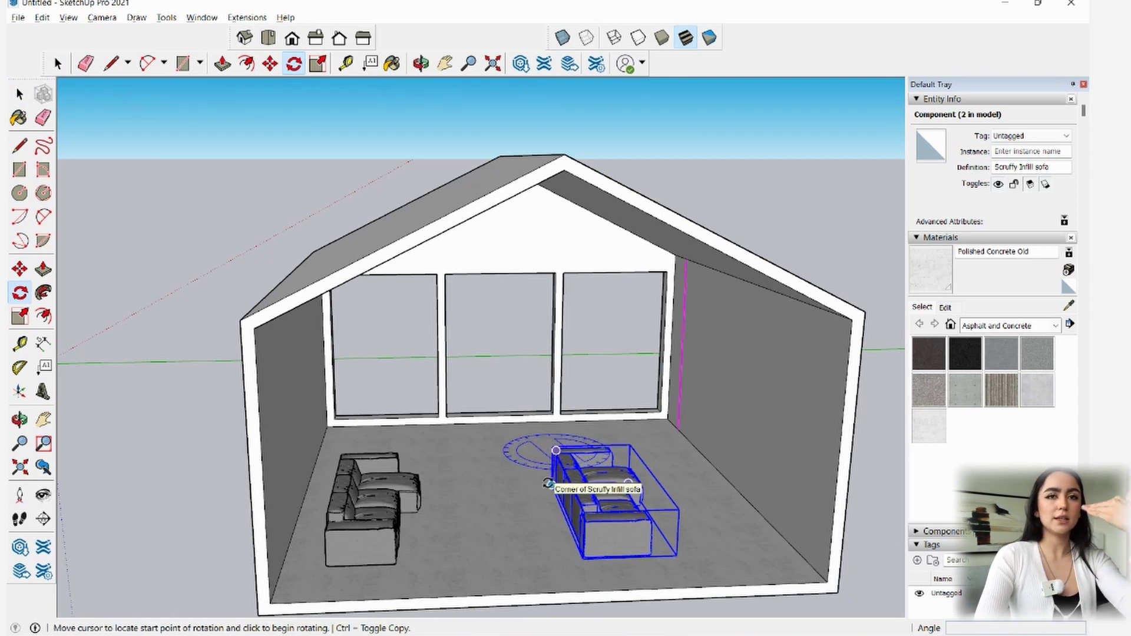
pyautogui.click(559, 458)
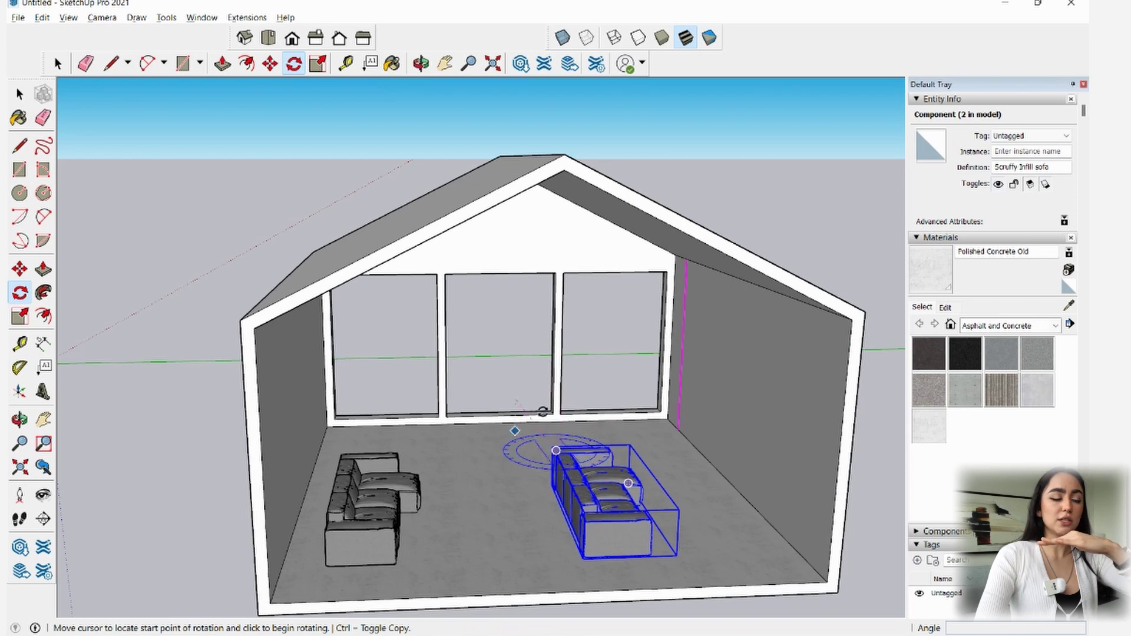
pyautogui.press('Escape')
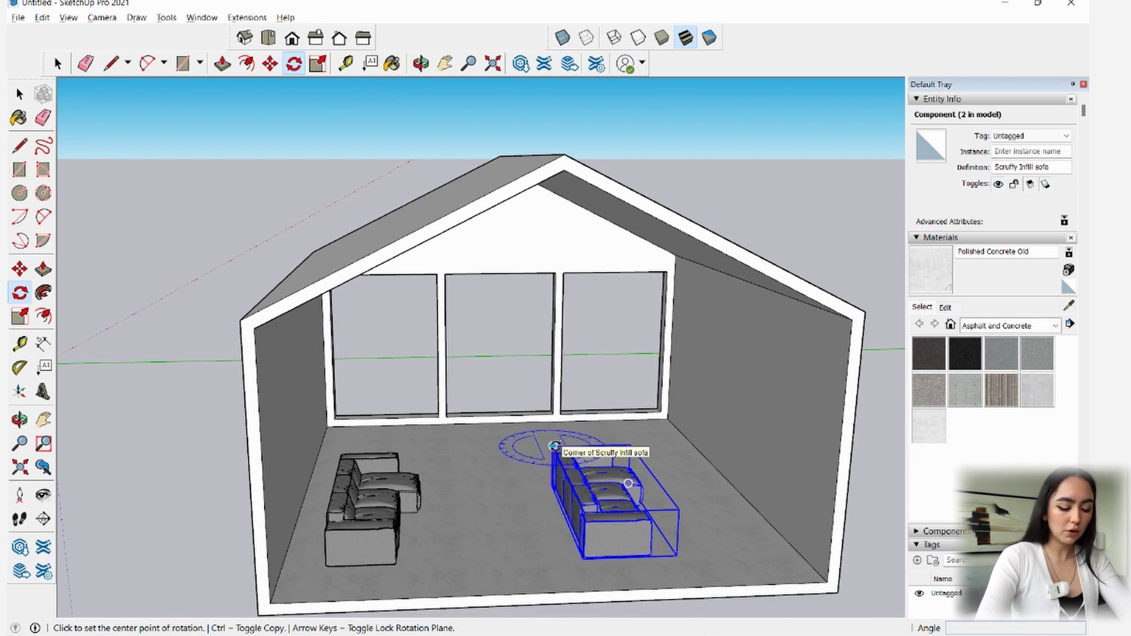
pyautogui.click(552, 446)
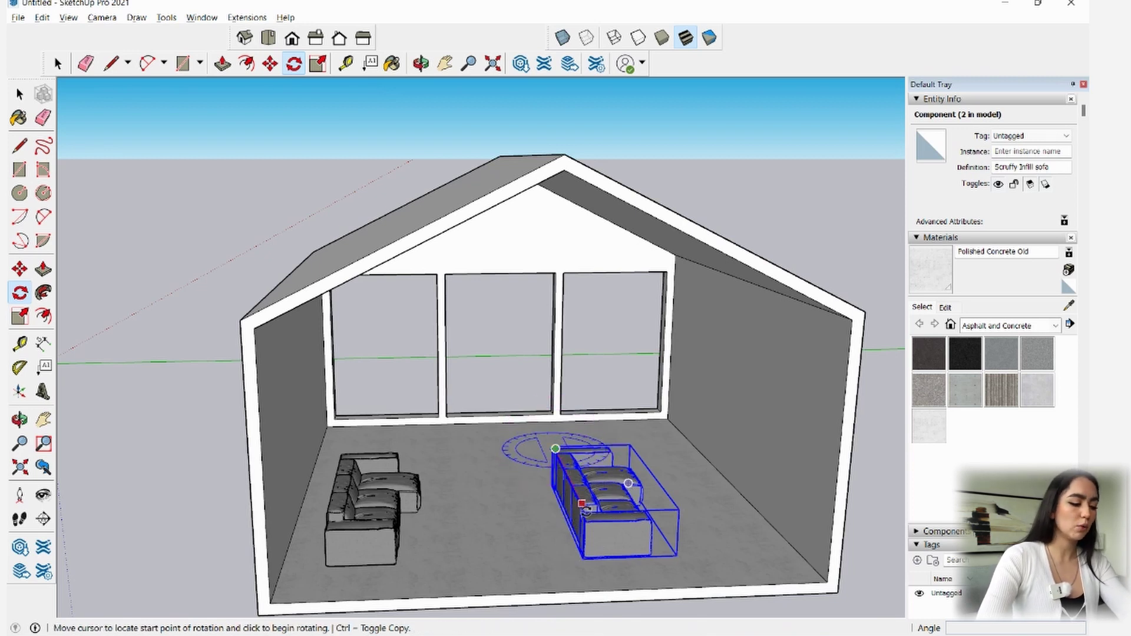
pyautogui.click(583, 508)
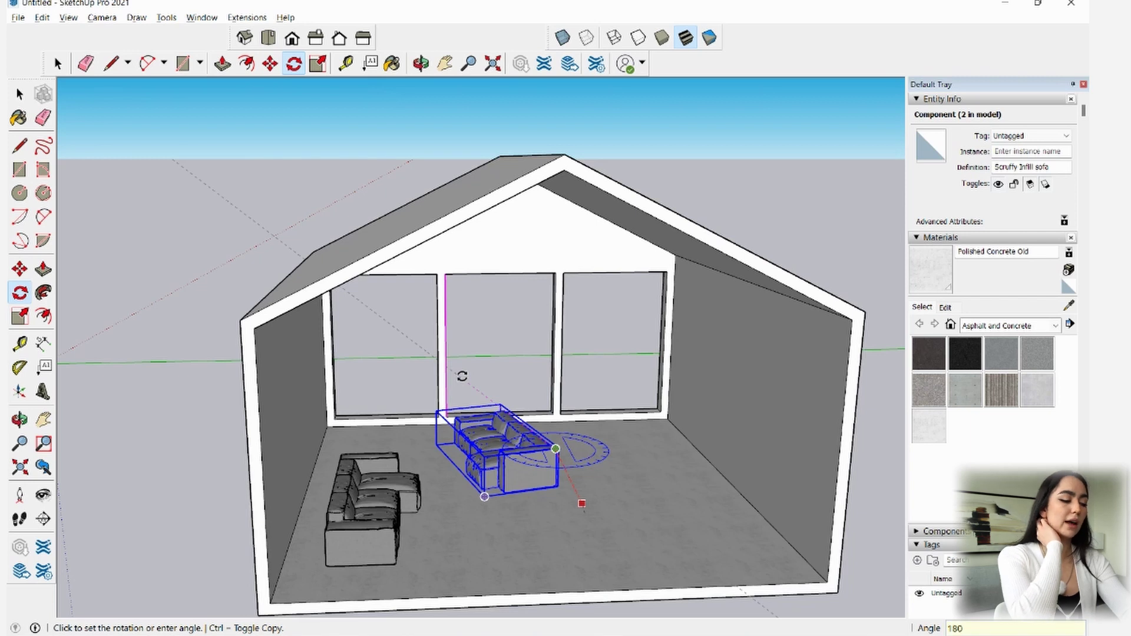
pyautogui.click(462, 377)
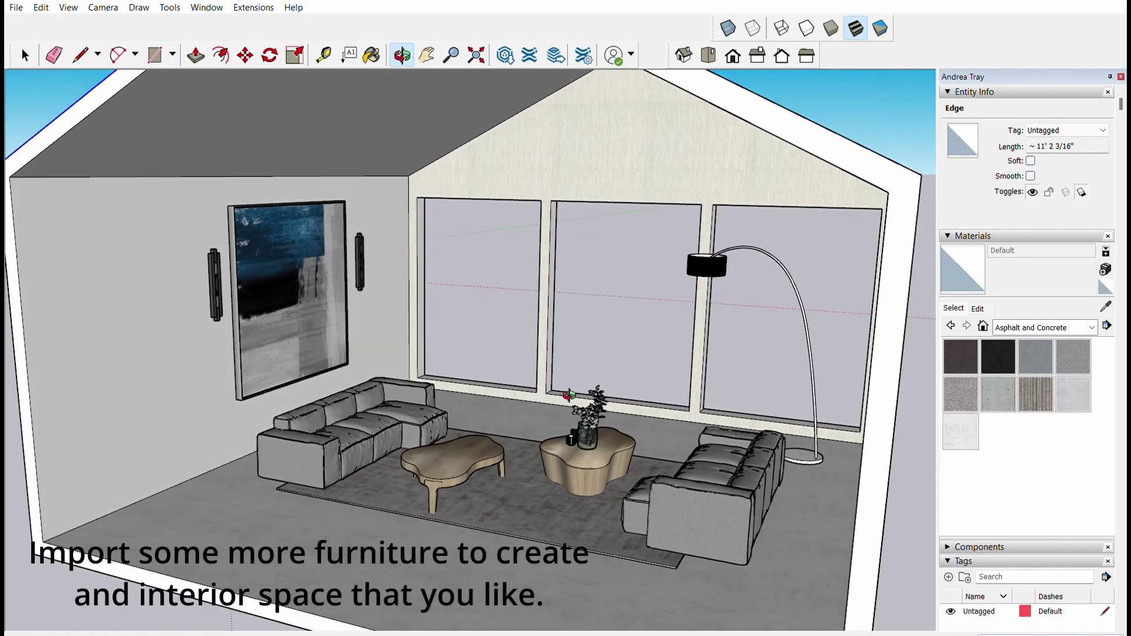
pyautogui.moveTo(569, 394); pyautogui.dragTo(613, 337)
pyautogui.press('space')
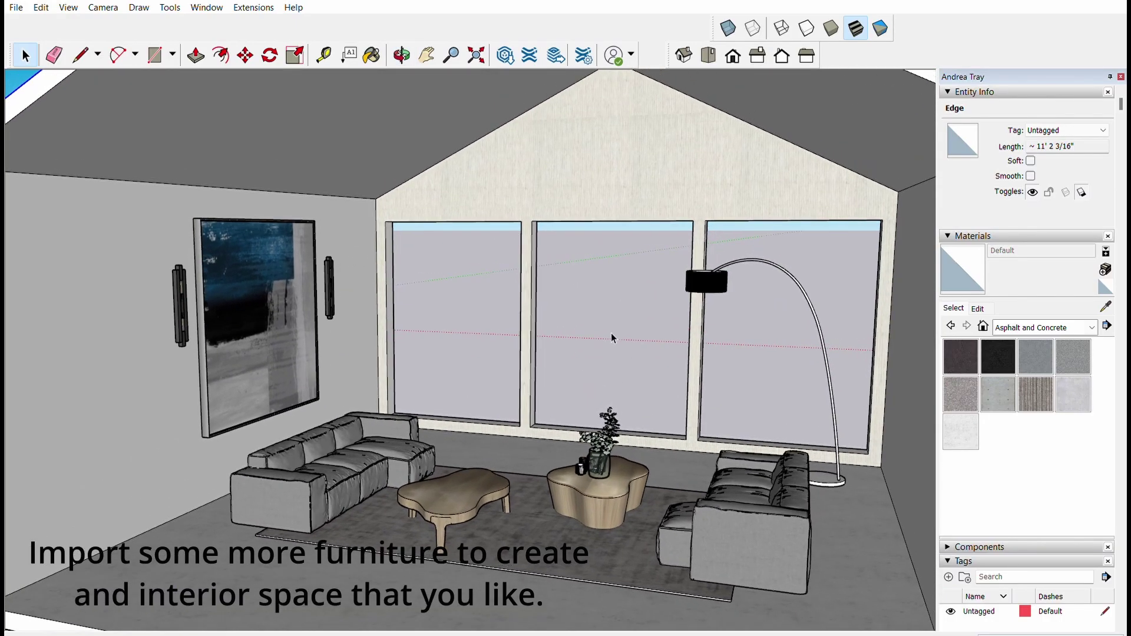